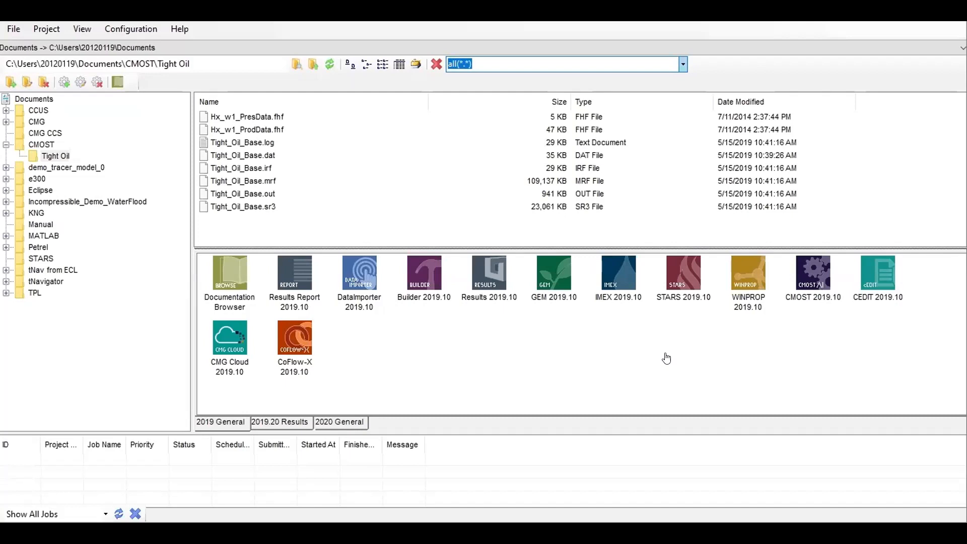
Open the Tight_Oil_Base.dat dataset in Builder 2019.10
left_click(618, 344)
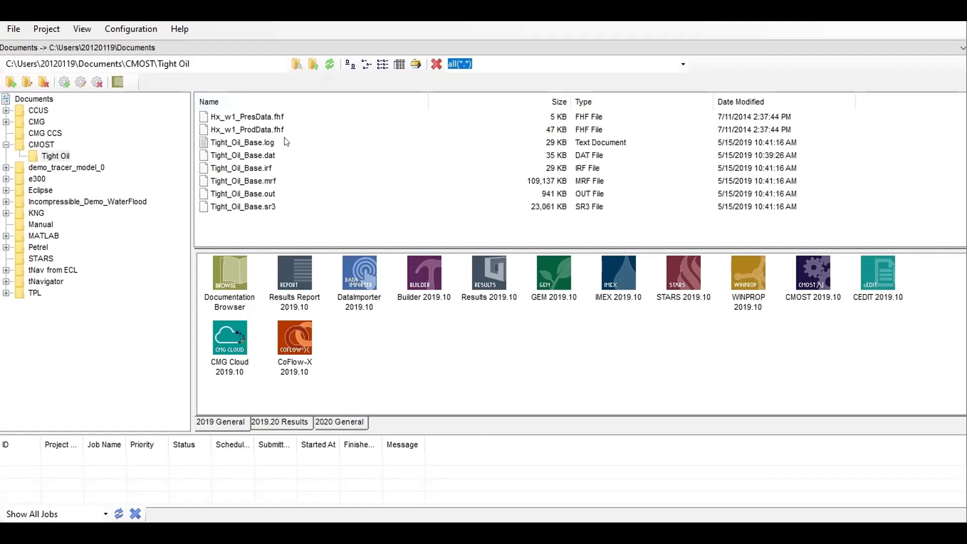
left_click(246, 155)
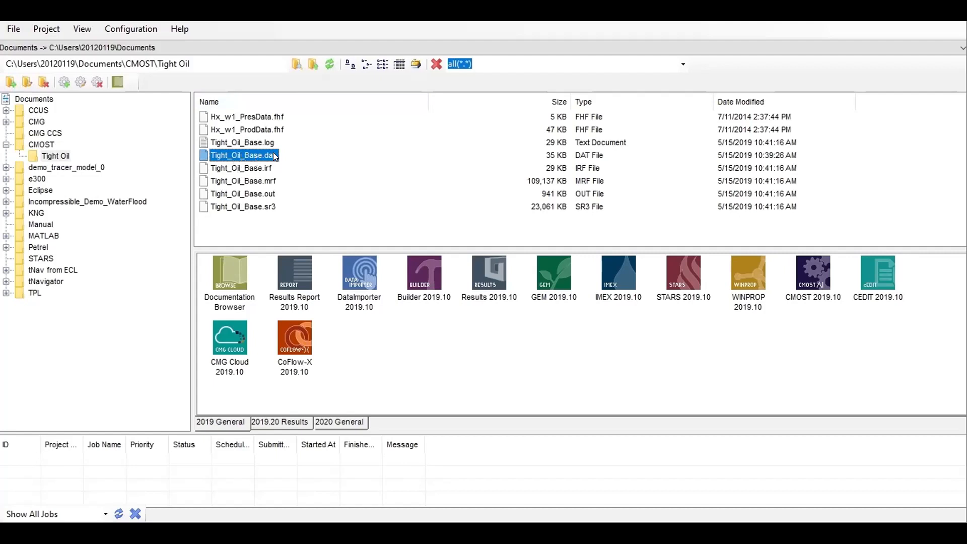
left_click_drag(252, 154, 421, 263)
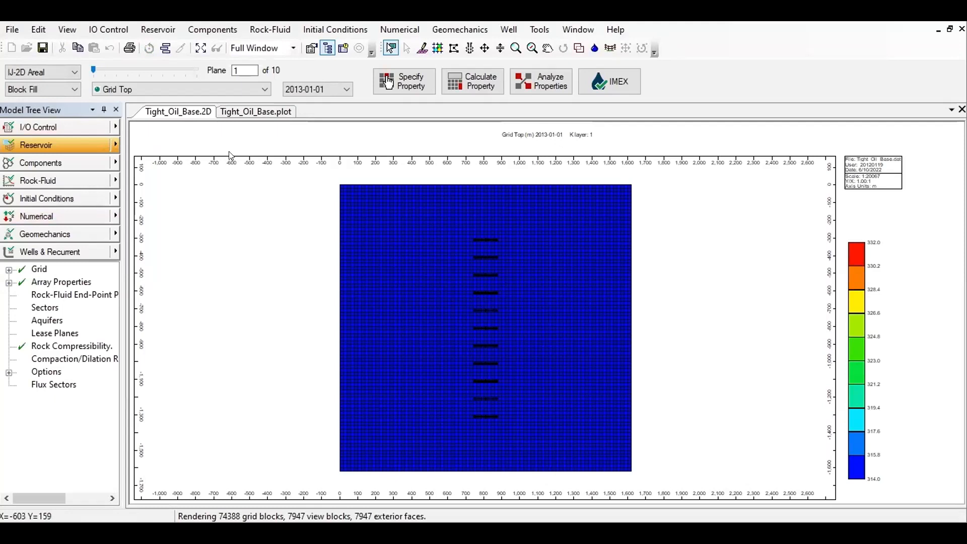
Display the reservoir grid in 3D View and rotate it to inspect its top surface and the row of fractures
left_click(72, 74)
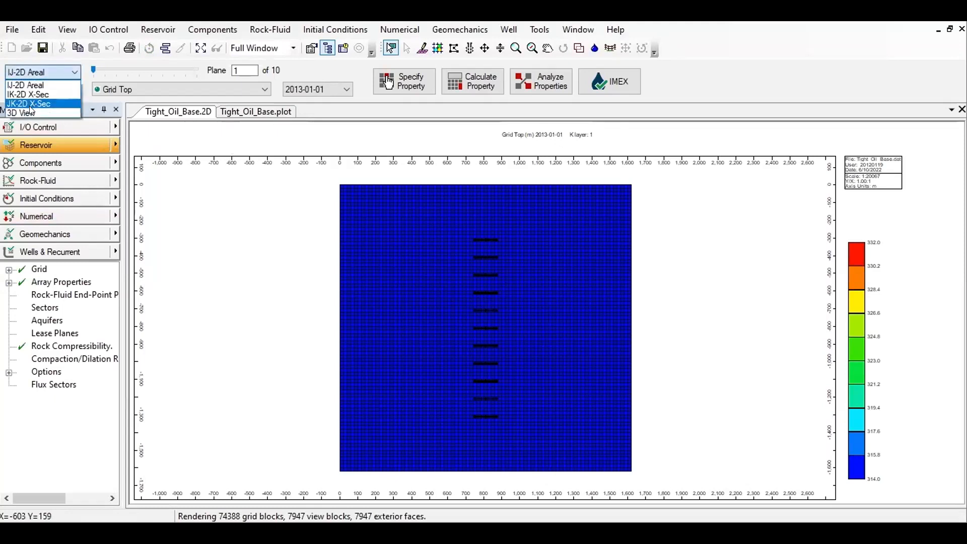
left_click(30, 109)
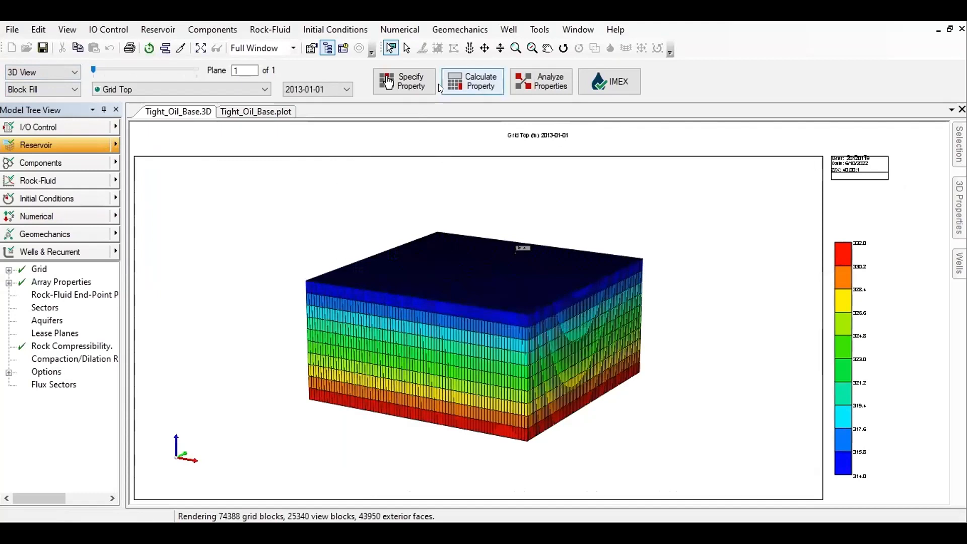
left_click(563, 51)
left_click_drag(468, 302, 469, 248)
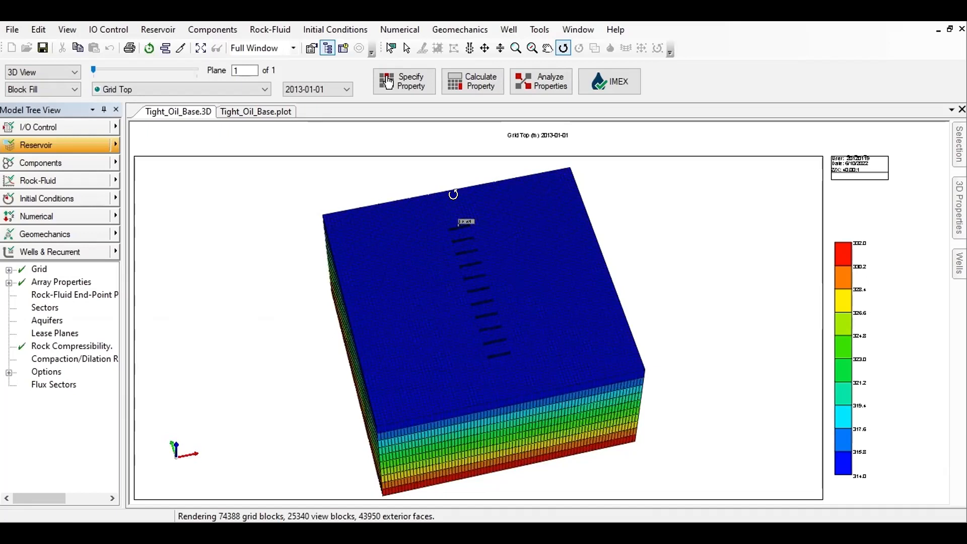
left_click(562, 48)
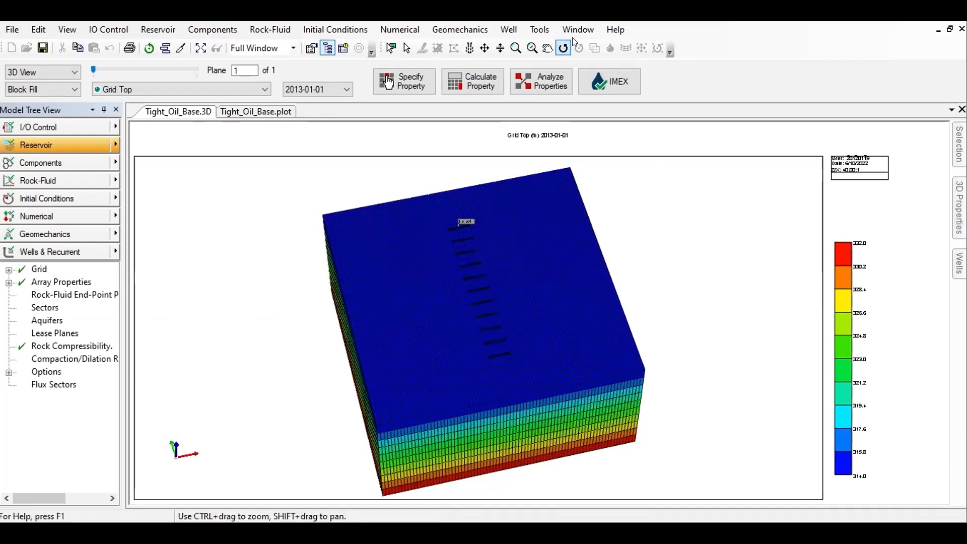
Open the CMOST Master Dataset Creator and place its definition window so the parameter table and value selection are accessible
left_click(539, 30)
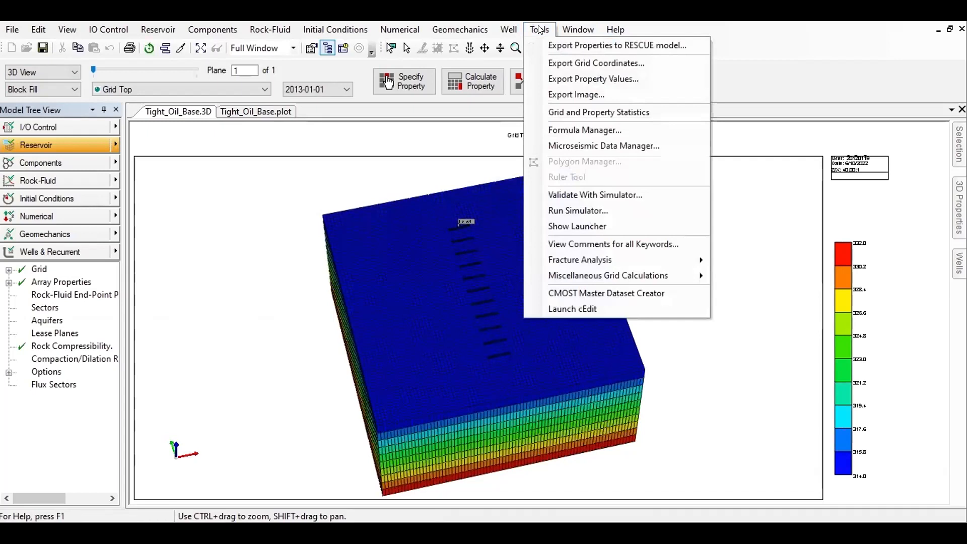
left_click(626, 293)
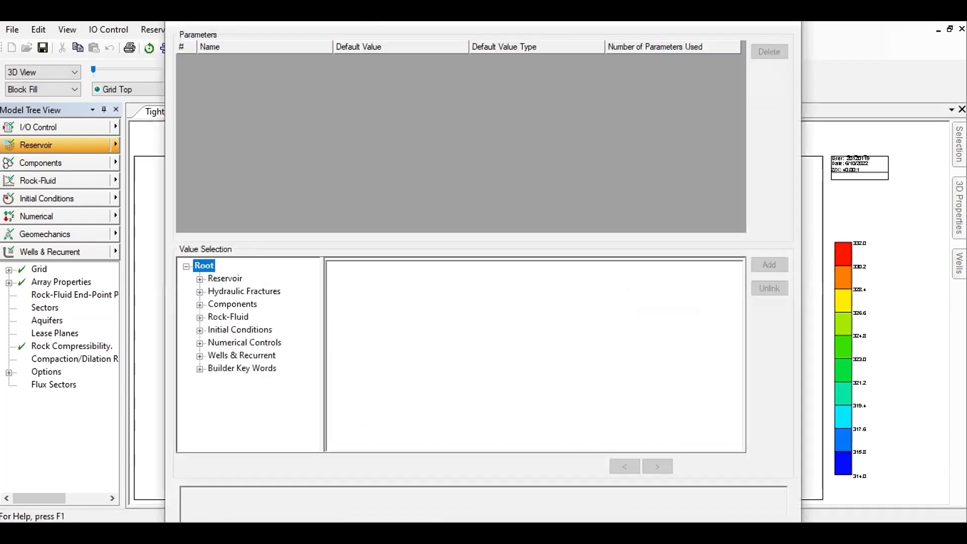
left_click_drag(235, 24, 234, 48)
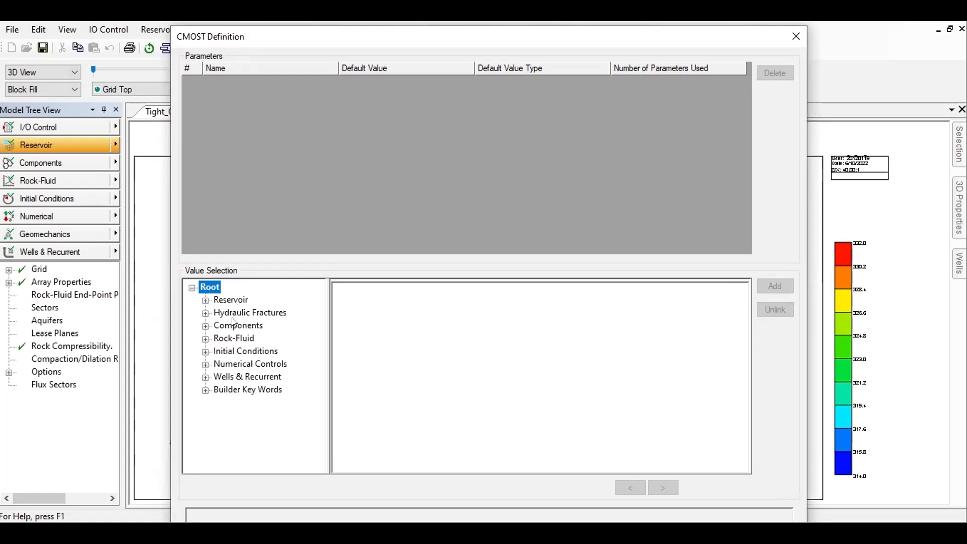
Expand the Reservoir branch of the value selection tree, including Grid, Array Properties and Rock Compressibility
left_click(205, 301)
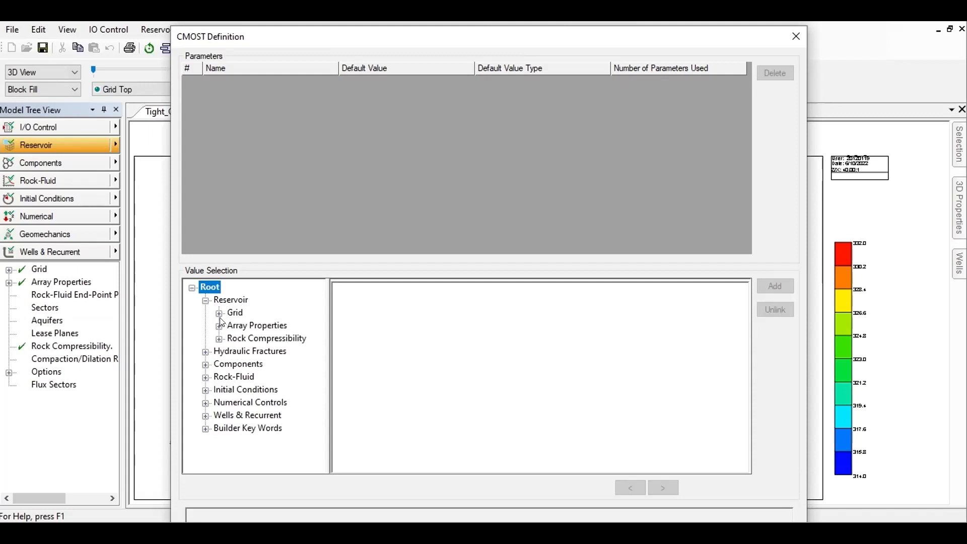
left_click(220, 311)
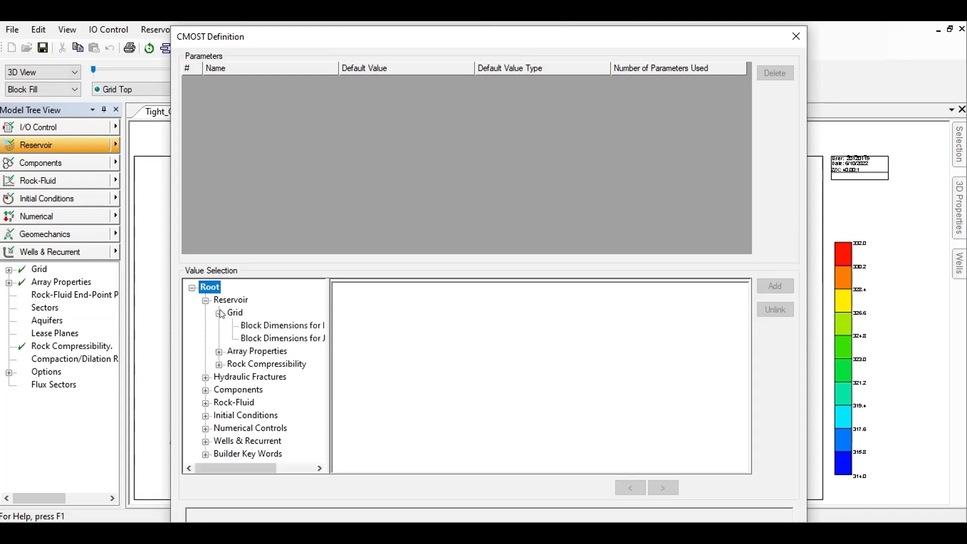
left_click(219, 352)
scroll(221, 360, "down", 3)
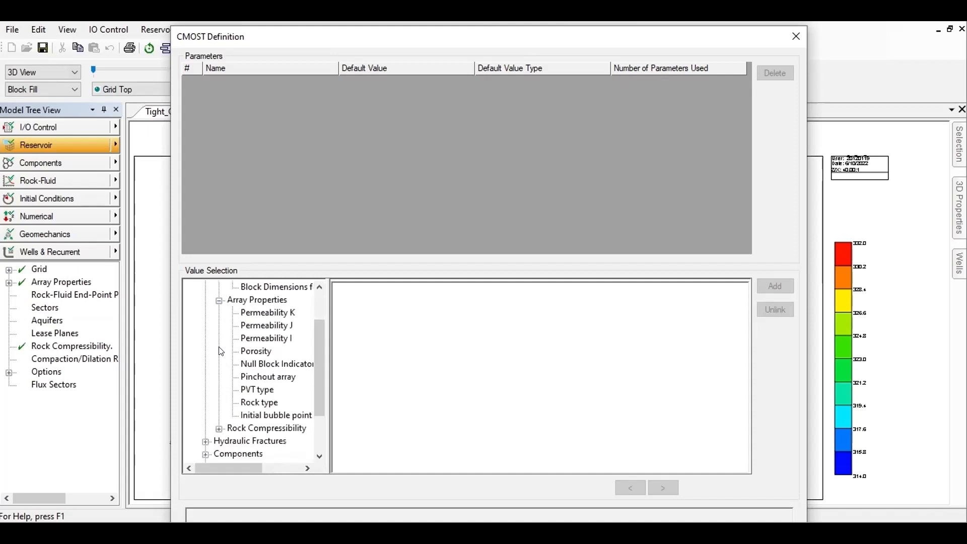
left_click(220, 365)
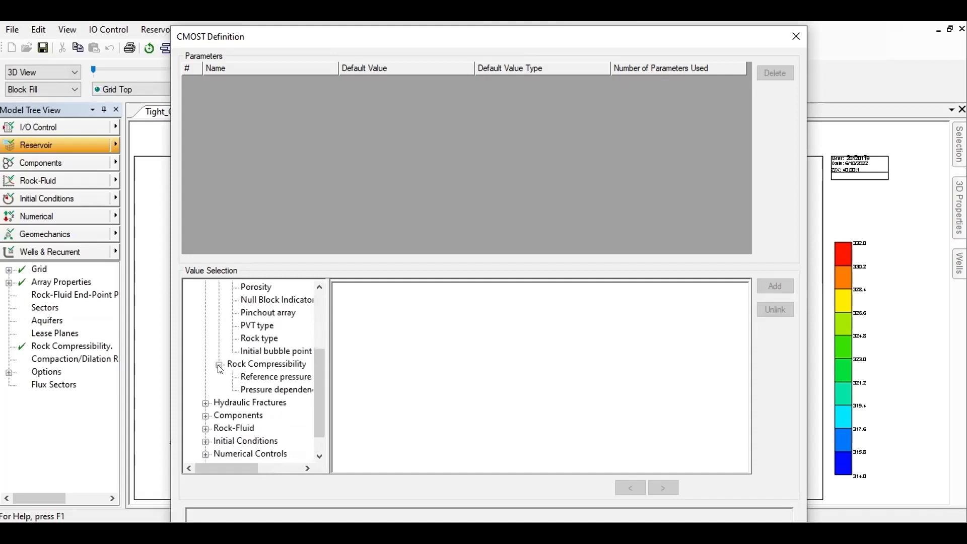
scroll(302, 352, "up", 3)
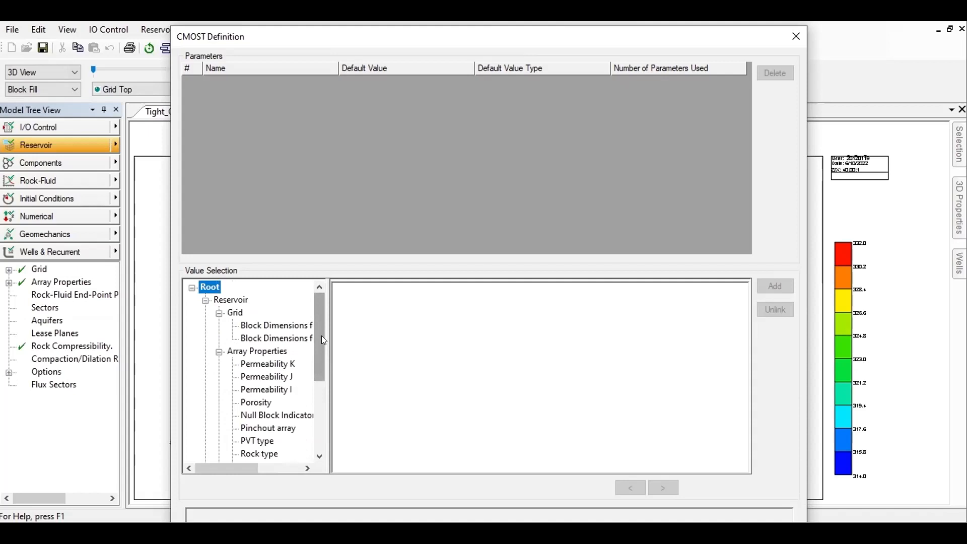
Add the constant porosity value from Array Properties as a CMOST parameter and name it Porosity
left_click(264, 402)
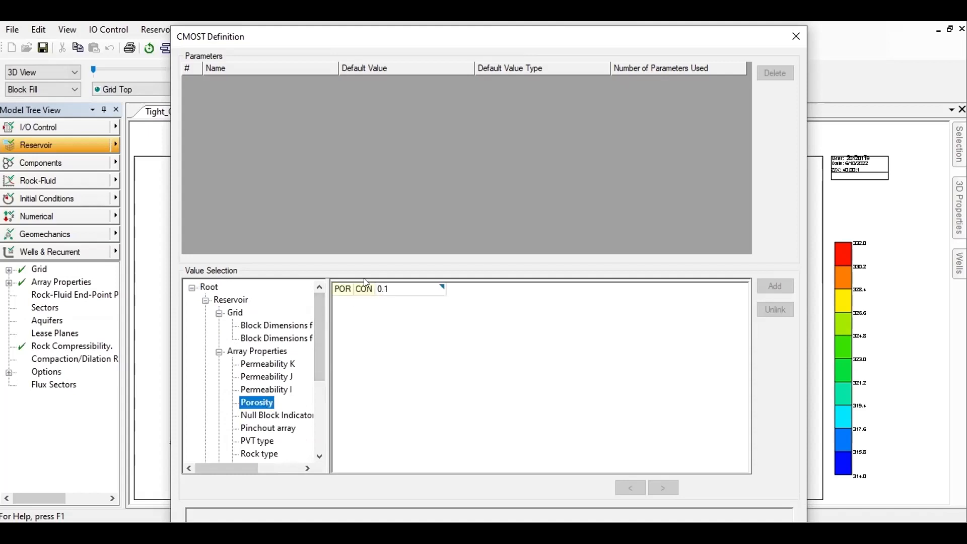
left_click(348, 290)
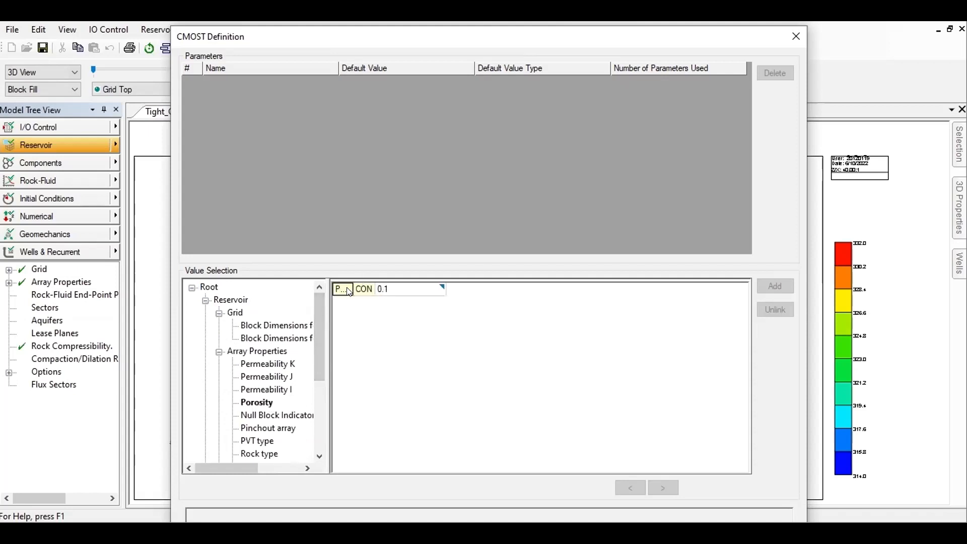
left_click(383, 290)
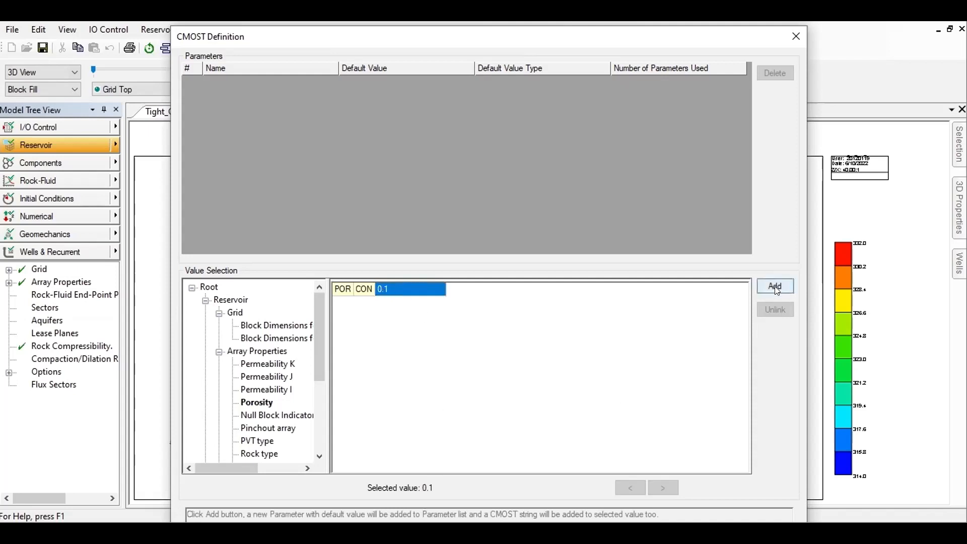
left_click(774, 286)
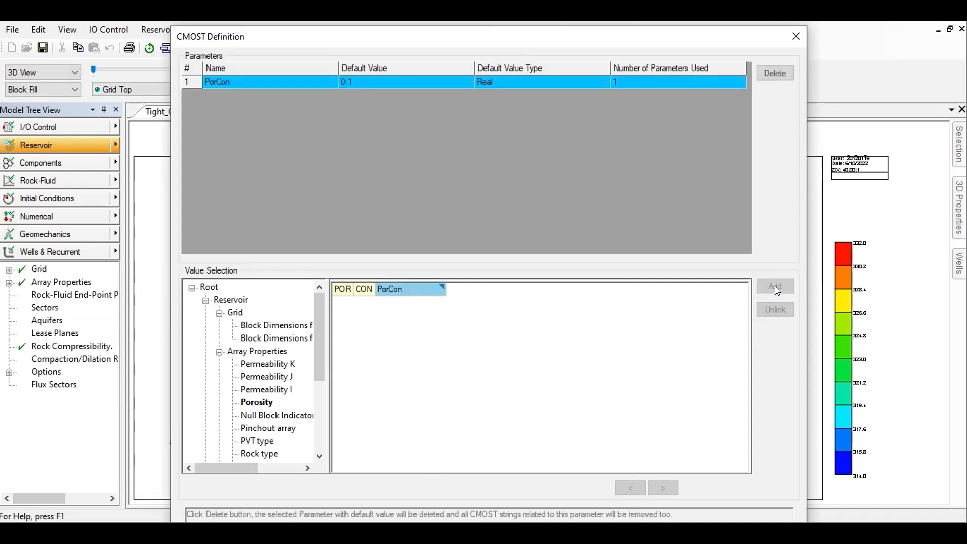
left_click(315, 146)
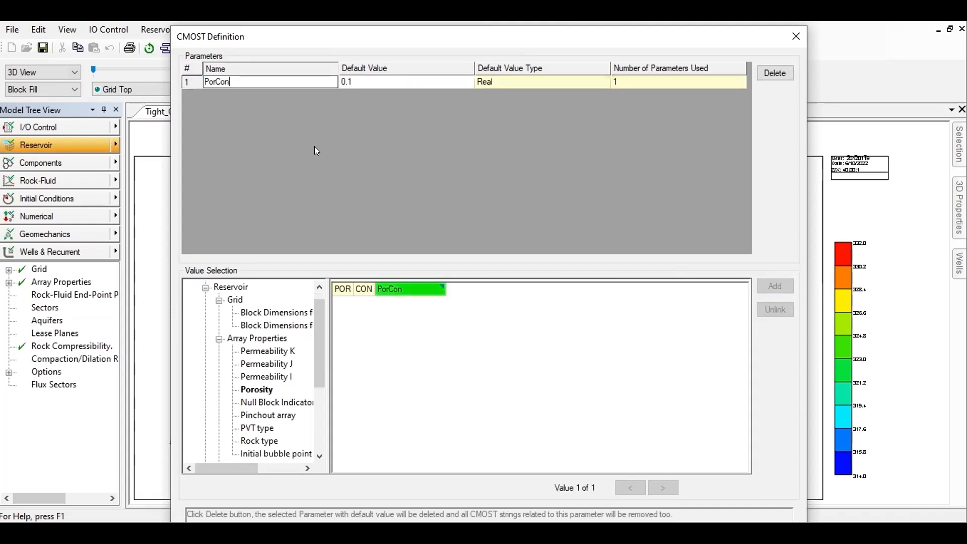
left_click(314, 146)
type("Porosity")
key("Return")
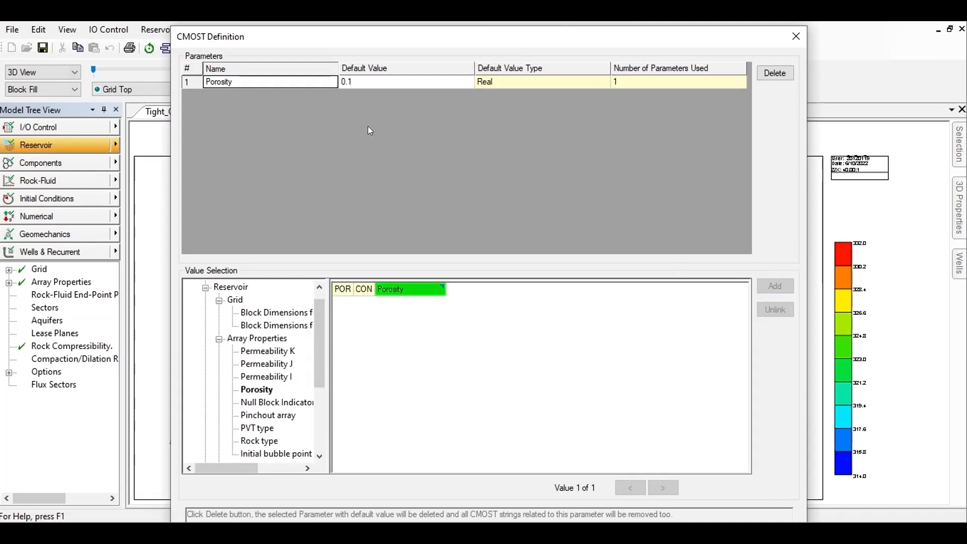
left_click(502, 82)
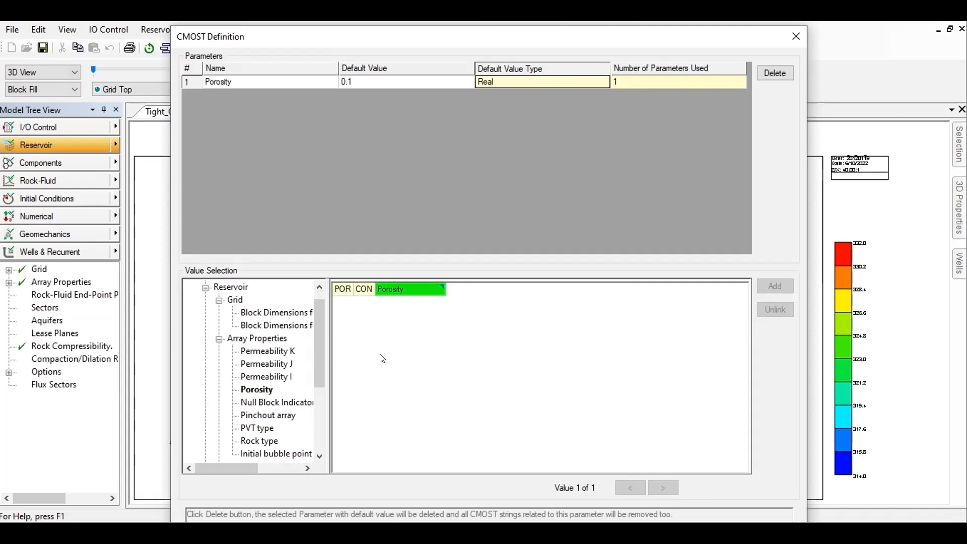
Add the constant Permeability J value as a CMOST parameter and name it PermH
left_click(280, 365)
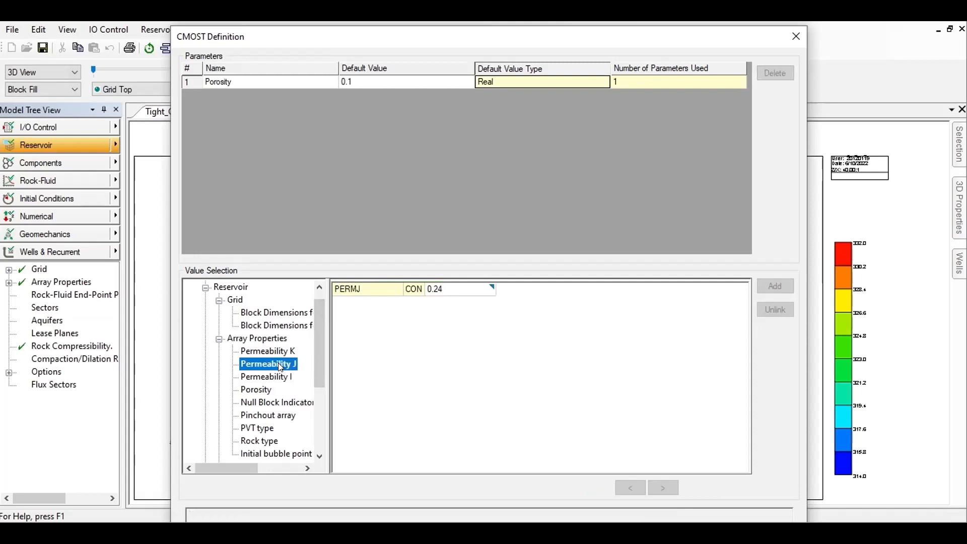
left_click(491, 288)
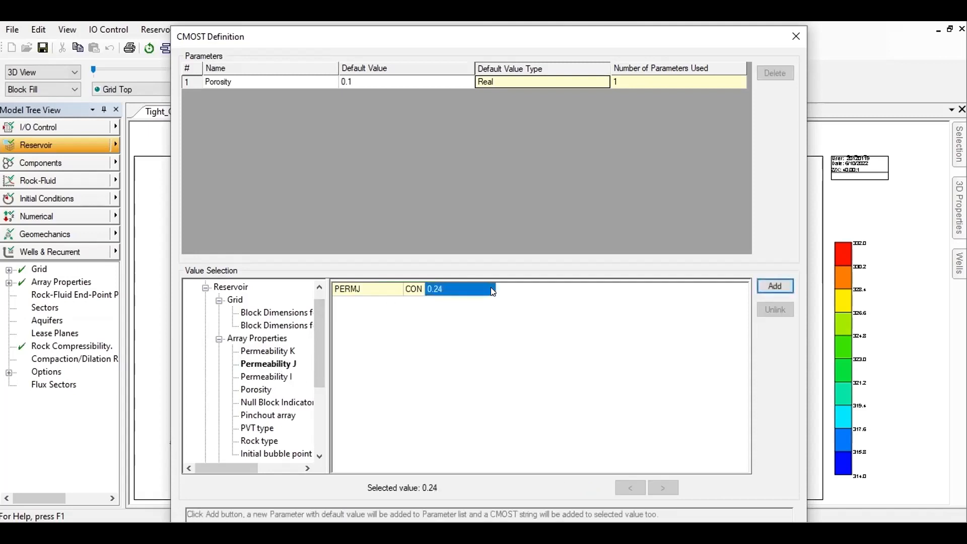
left_click(775, 285)
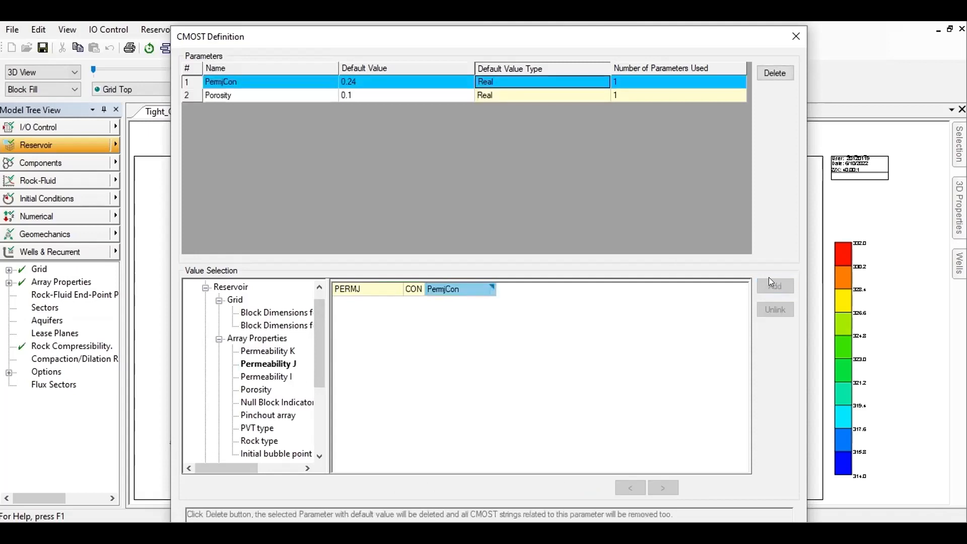
left_click(253, 82)
left_click_drag(255, 85, 184, 85)
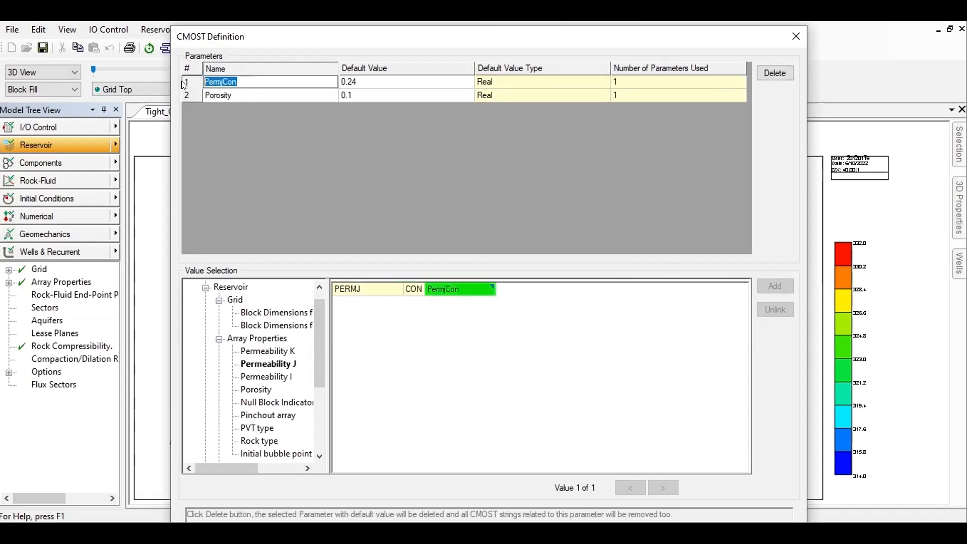
type("PermH")
key("Return")
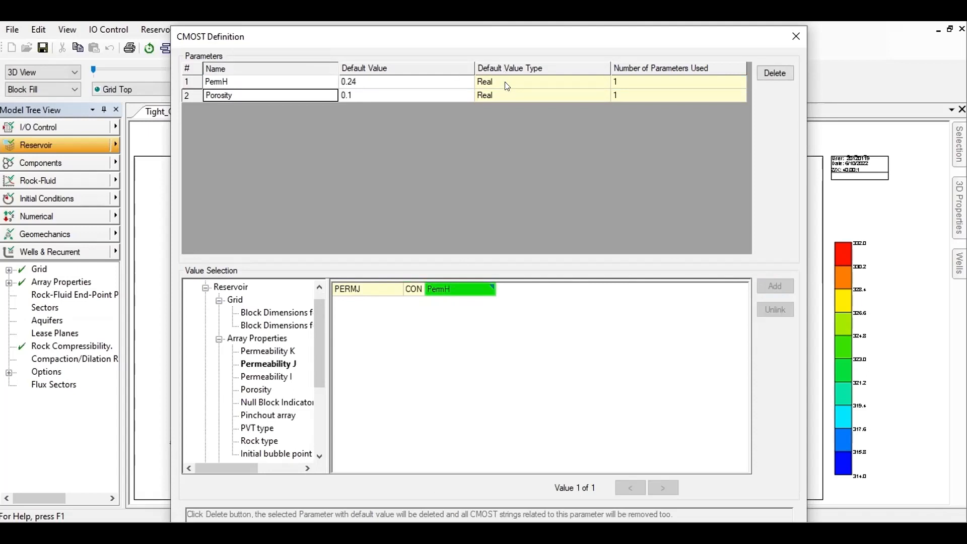
Link the constant Permeability I value to the existing PermH parameter
left_click(280, 377)
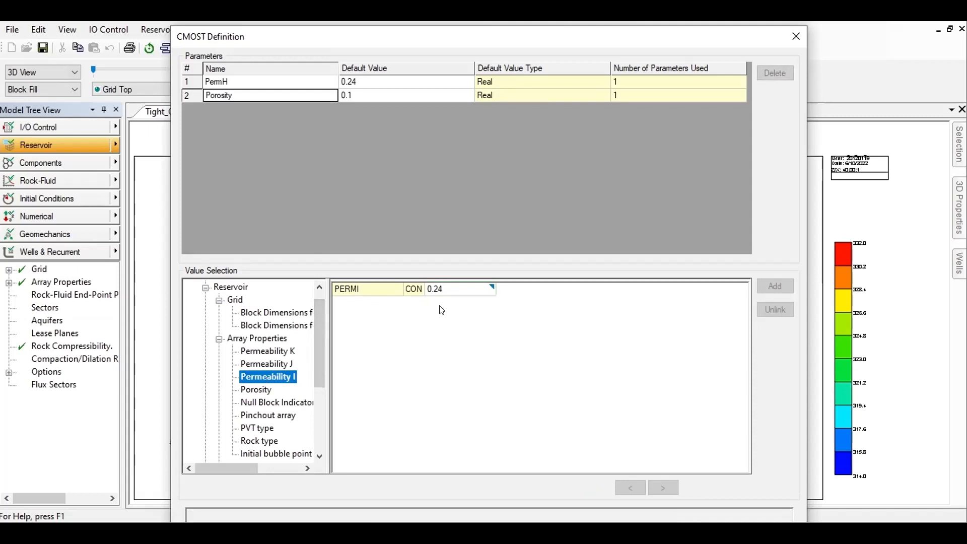
left_click(491, 289)
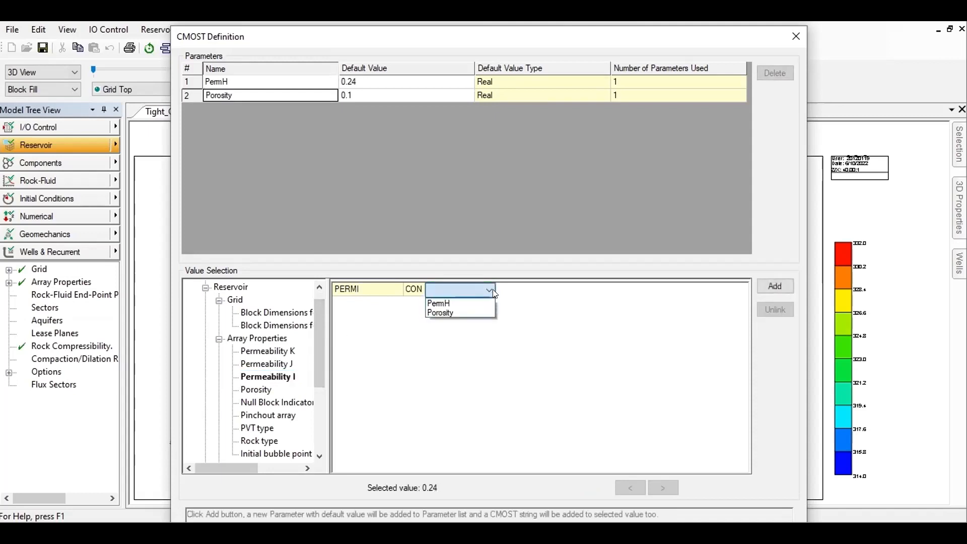
left_click(453, 304)
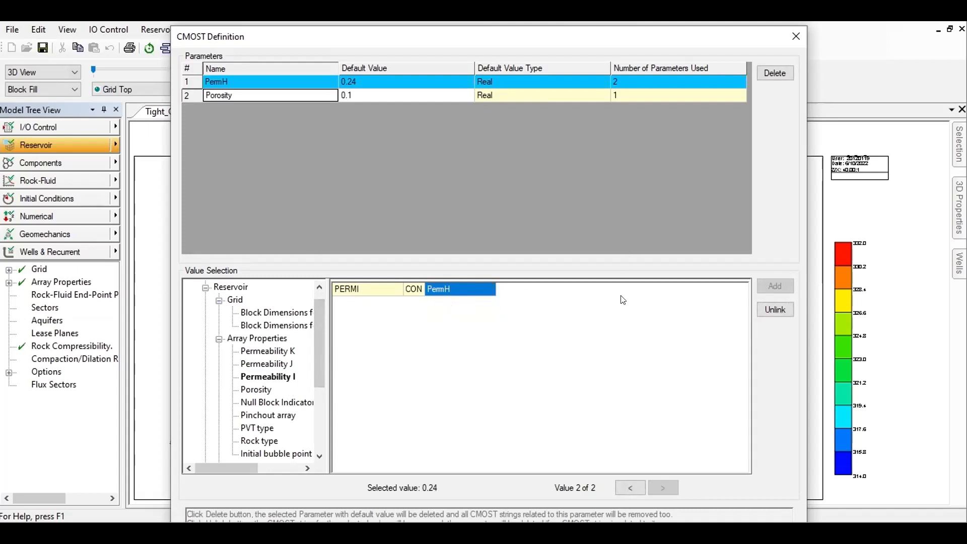
left_click(497, 328)
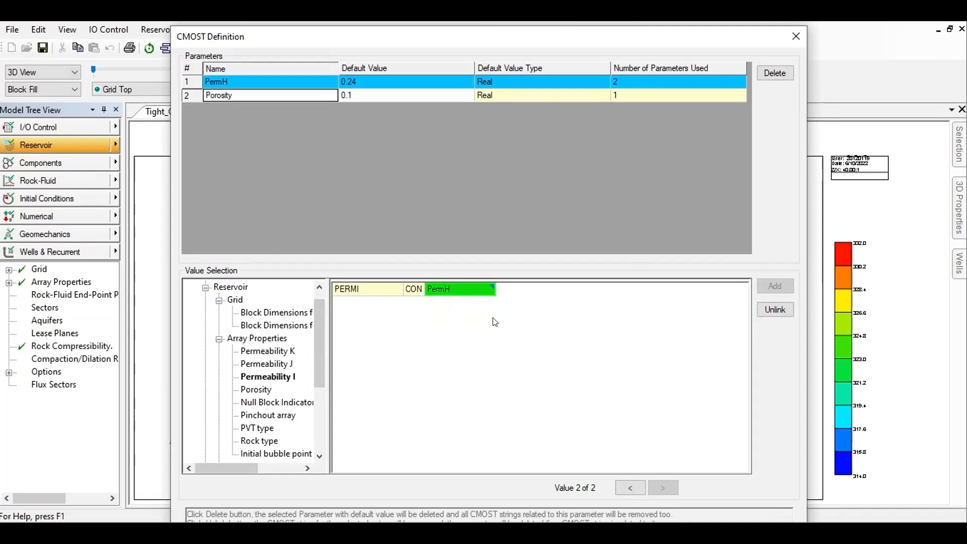
Add the constant Permeability K value from Array Properties as a CMOST parameter
left_click(270, 351)
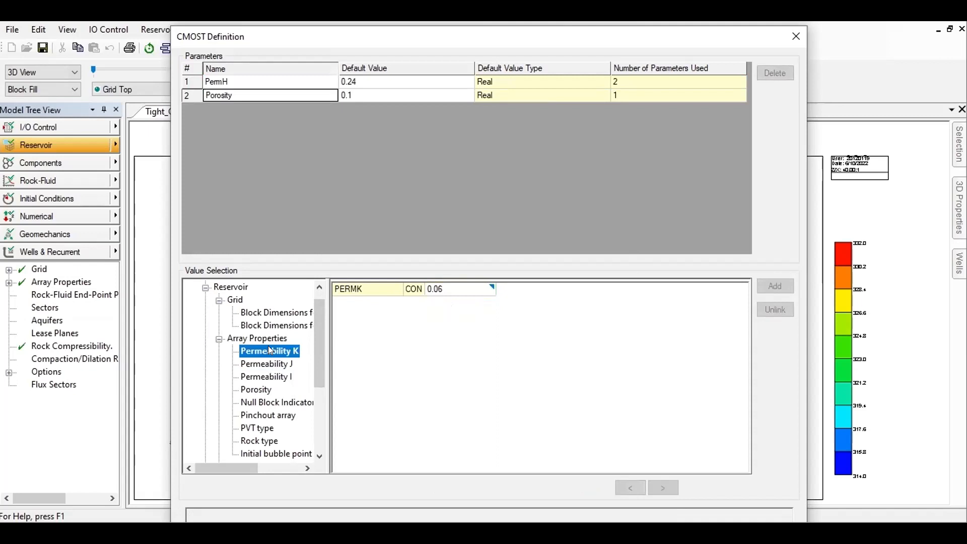
left_click(429, 294)
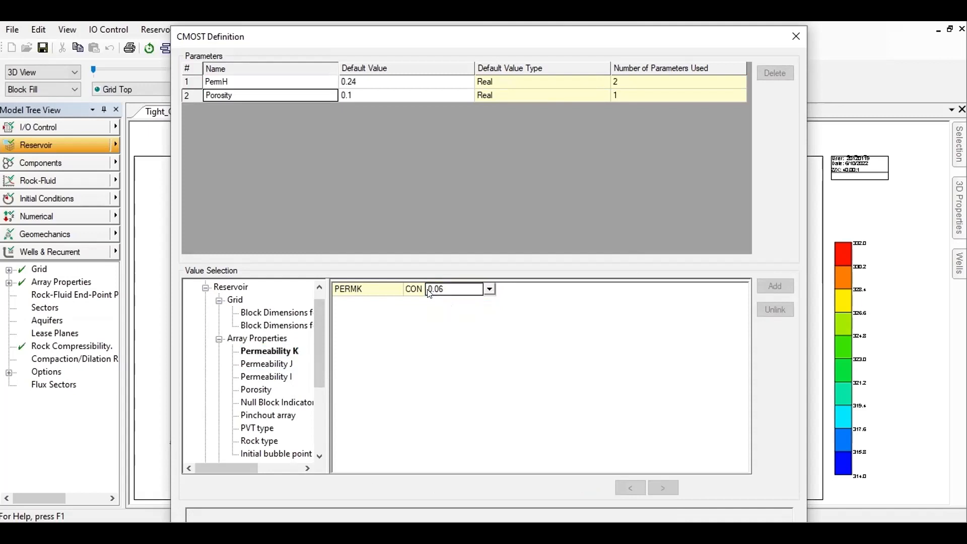
left_click(778, 288)
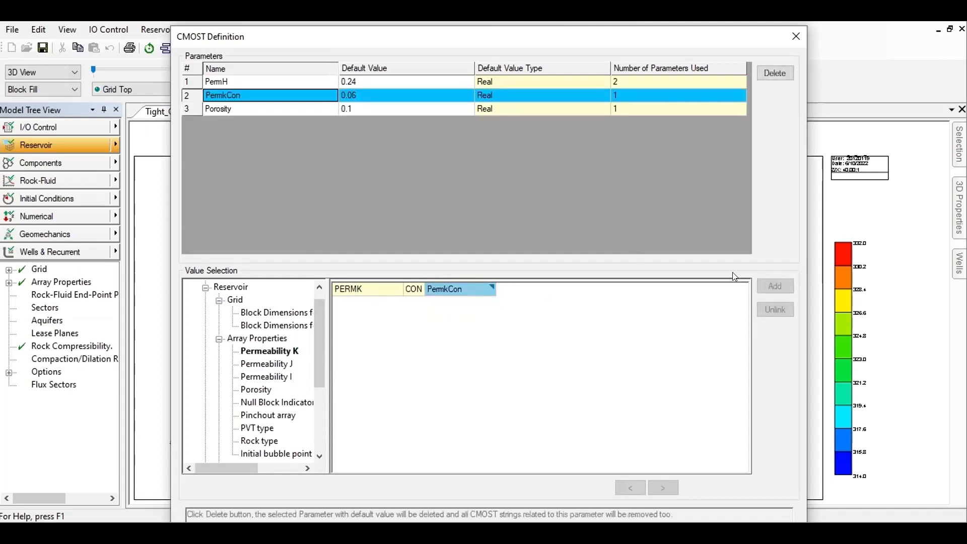
Rename the new Permeability K parameter as PermV
left_click(277, 94)
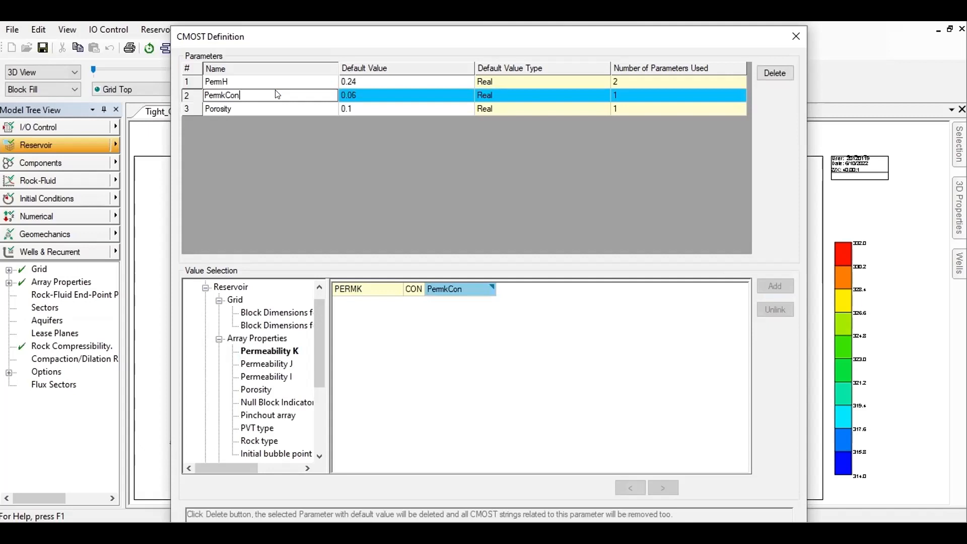
key("BackSpace")
key("BackSpace")
key("BackSpace")
key("BackSpace")
key("BackSpace")
key("BackSpace")
key("BackSpace")
type("Permk")
key("BackSpace")
type("V")
key("Return")
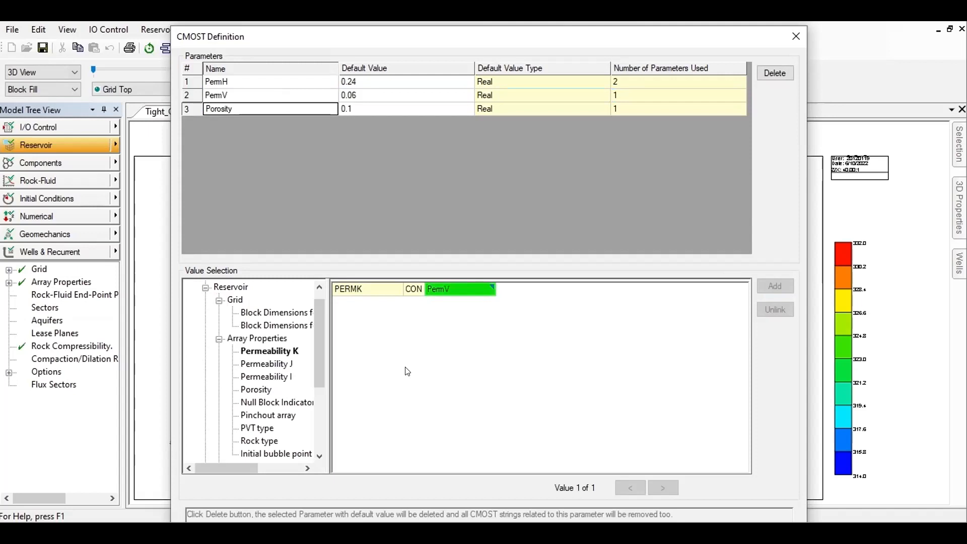
Add the CPOR value under Rock Compressibility, Pressure dependence of formation porosity, as a CMOST parameter
scroll(280, 375, "down", 2)
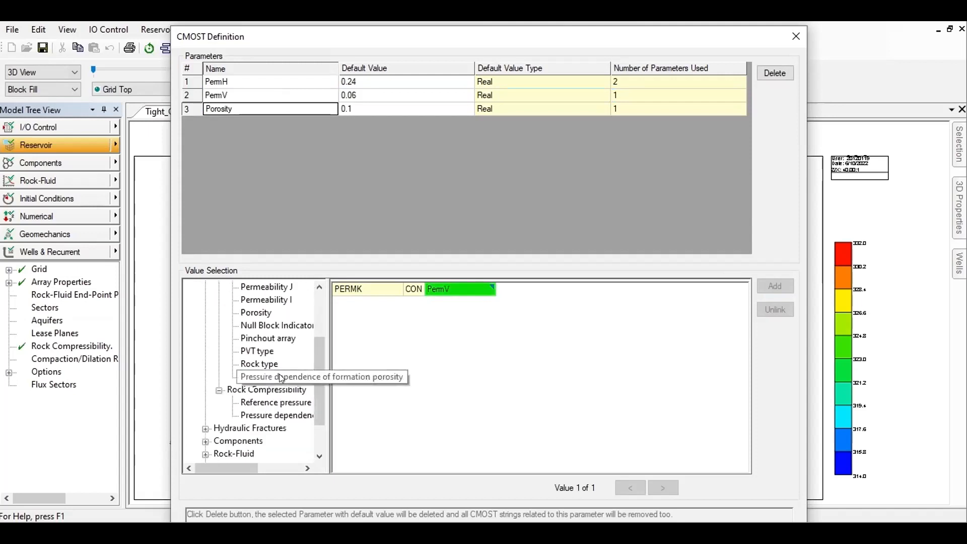
left_click(247, 352)
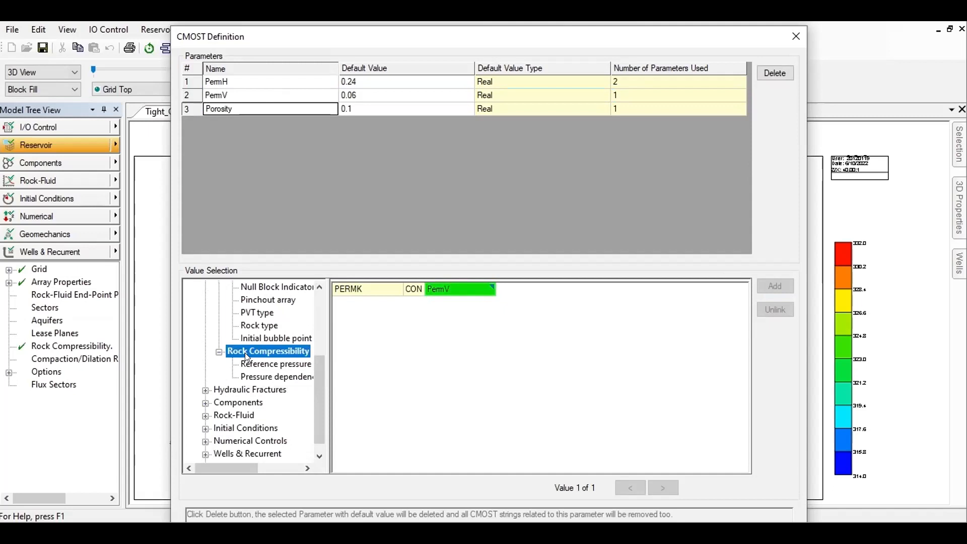
left_click(274, 376)
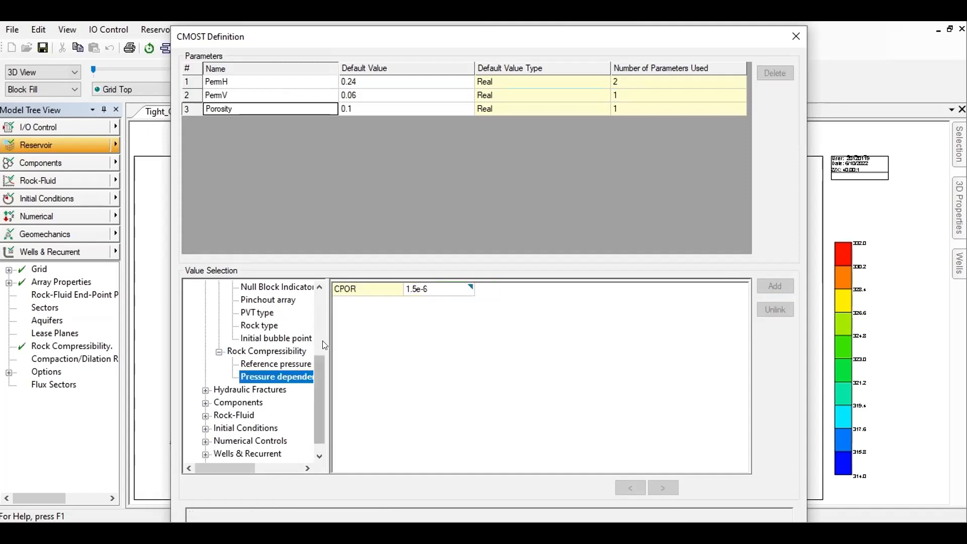
left_click_drag(326, 332, 451, 330)
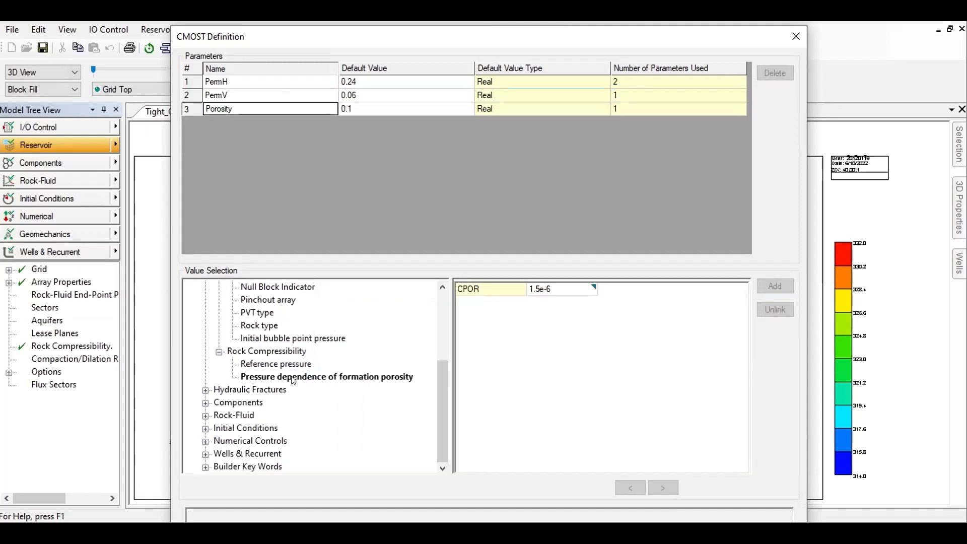
left_click_drag(446, 319, 296, 348)
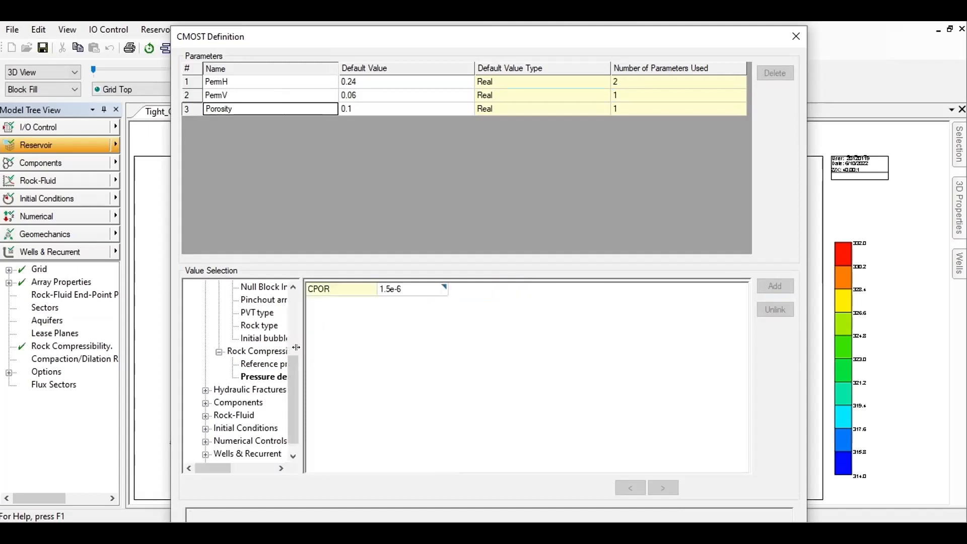
left_click(426, 290)
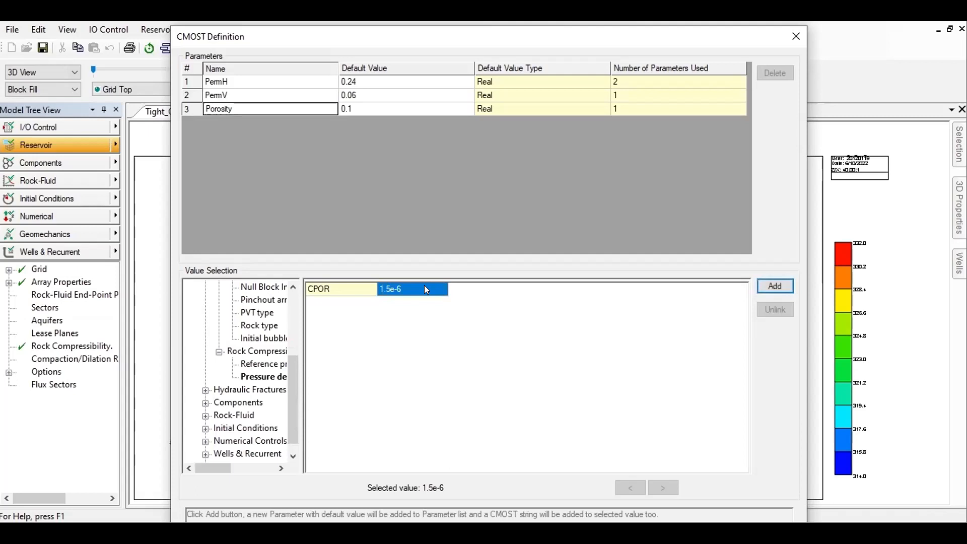
left_click(769, 280)
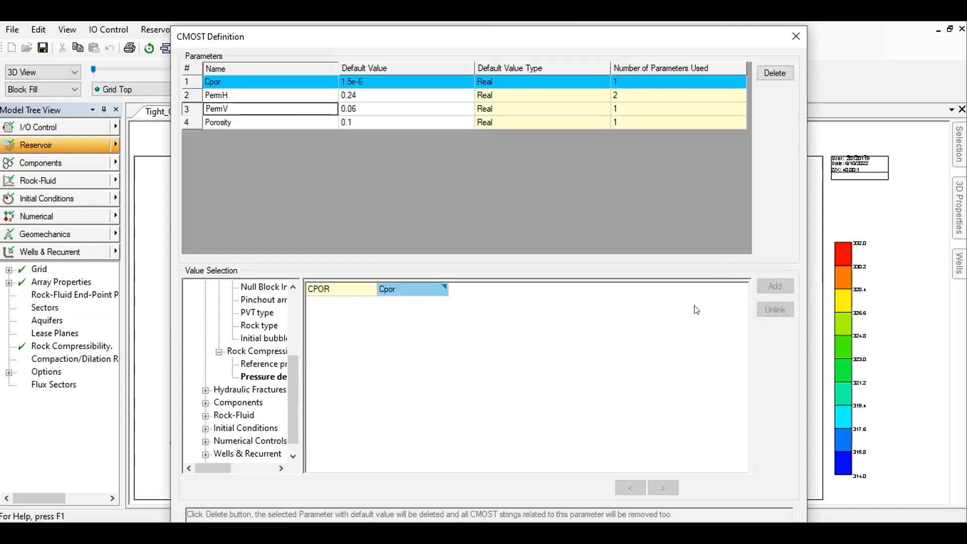
Rename the new CPOR parameter as Compressibility
left_click(257, 78)
key("BackSpace")
key("BackSpace")
key("BackSpace")
key("BackSpace")
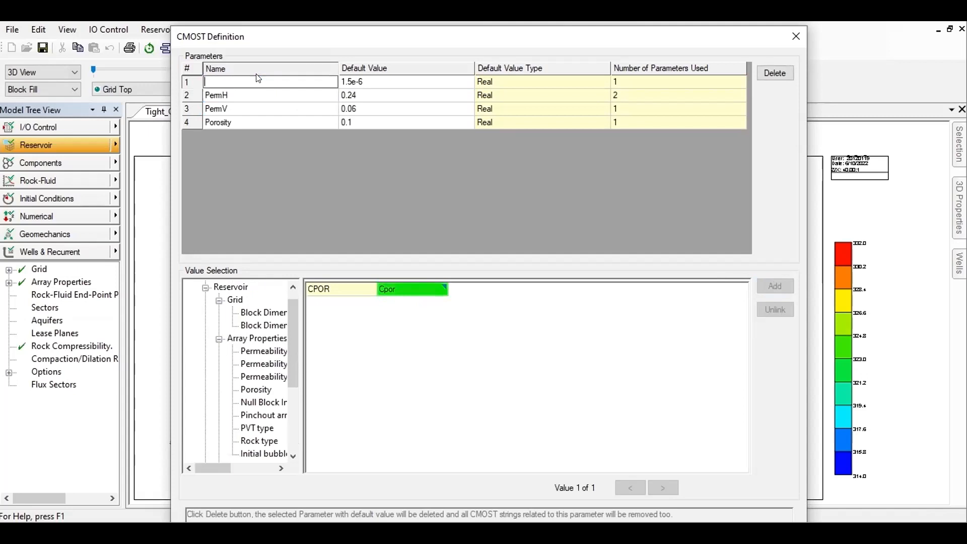
type("Compressibility")
key("Return")
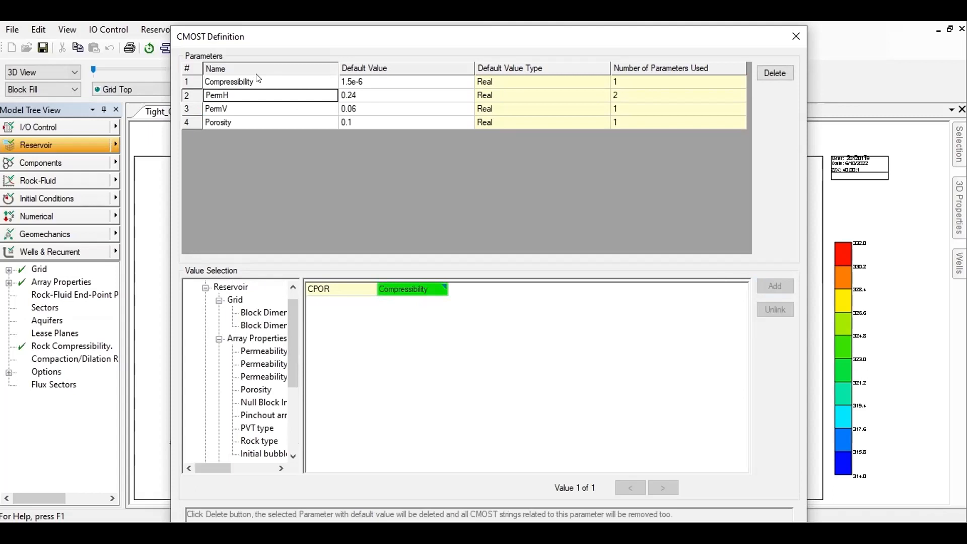
Collapse the Reservoir branch and expand Hydraulic Fractures down to the planar fracture template to display its values
left_click(205, 288)
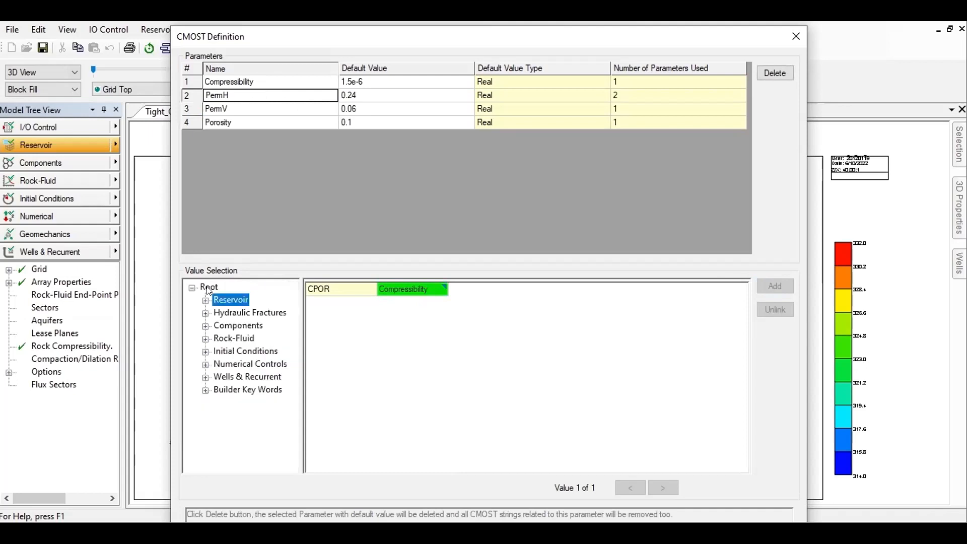
left_click(205, 313)
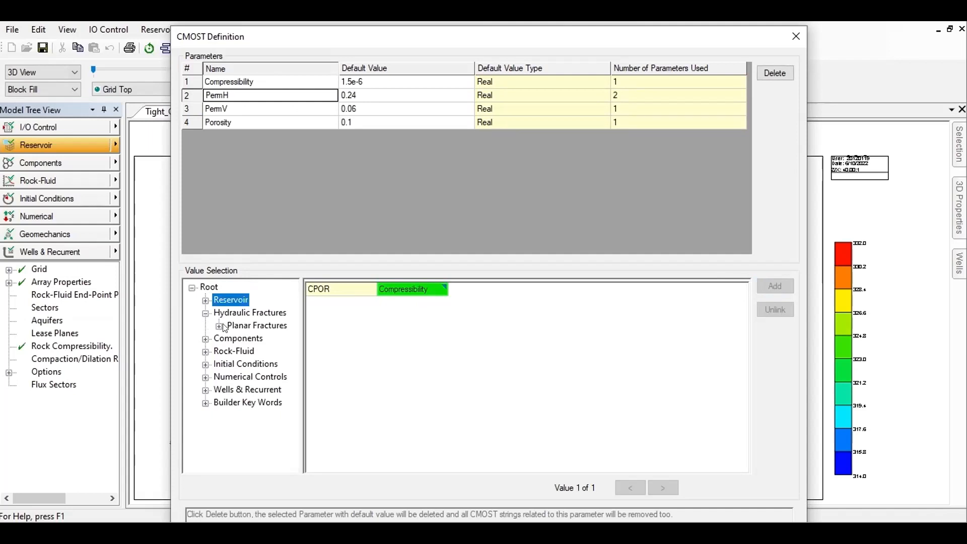
left_click(220, 326)
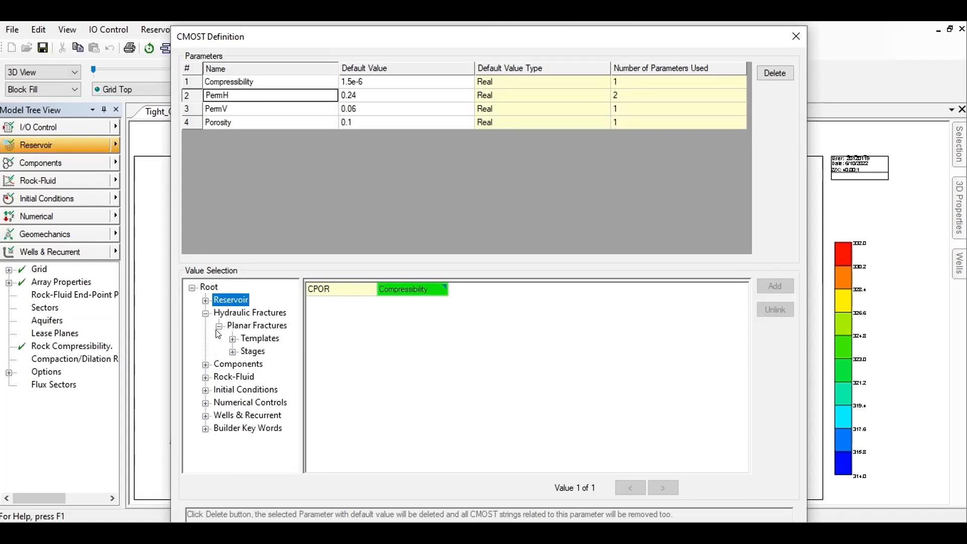
left_click(233, 339)
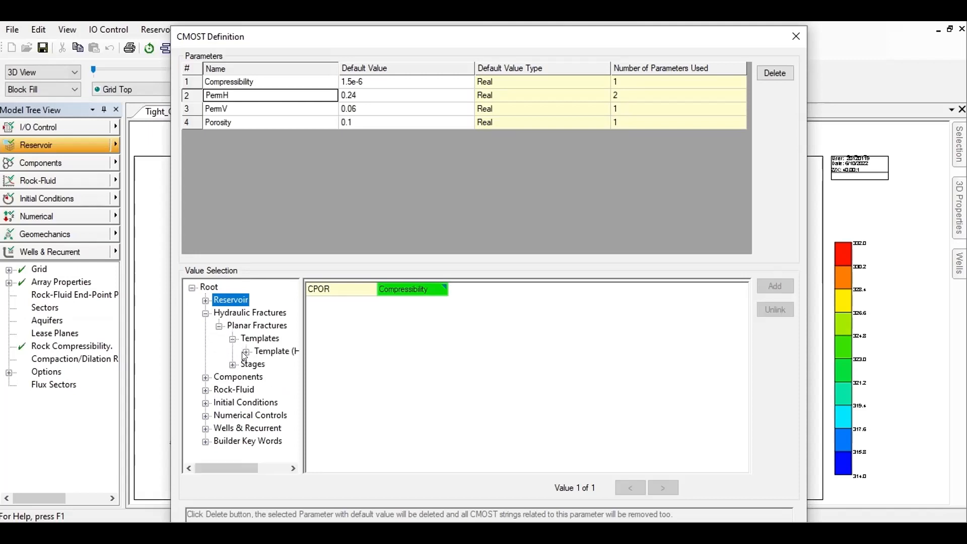
left_click(246, 352)
left_click(275, 363)
left_click(275, 363)
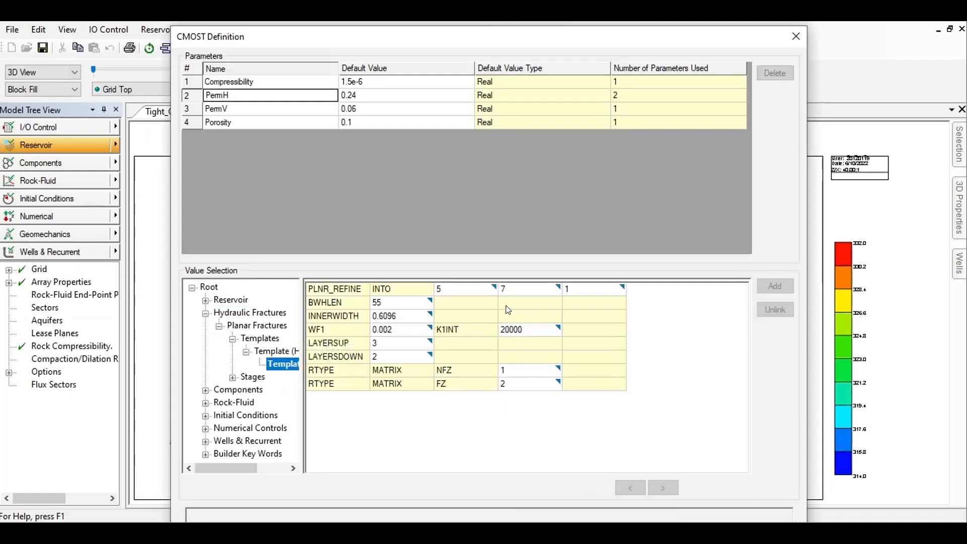
Add the planar fracture template's BWHLEN value as a CMOST parameter
left_click(338, 304)
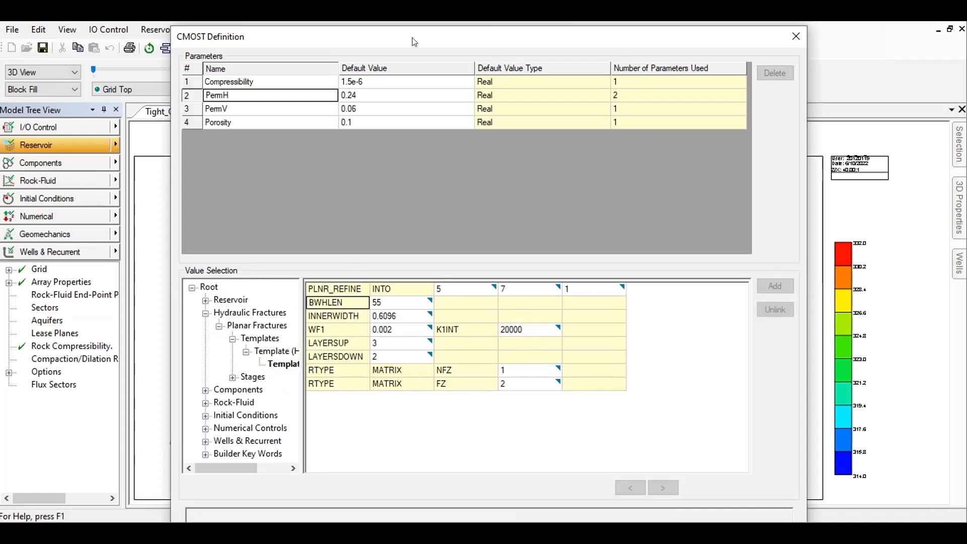
left_click_drag(413, 41, 378, 44)
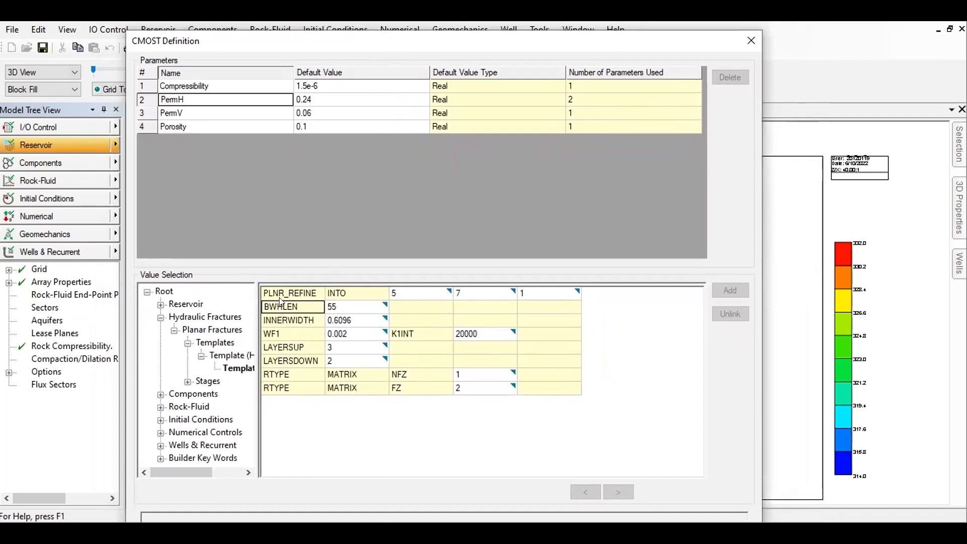
left_click(343, 306)
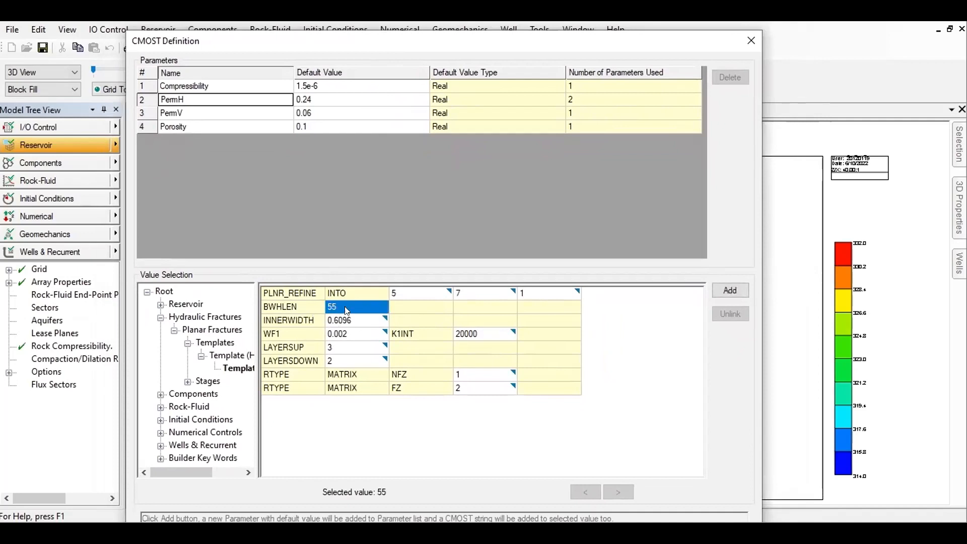
left_click(729, 290)
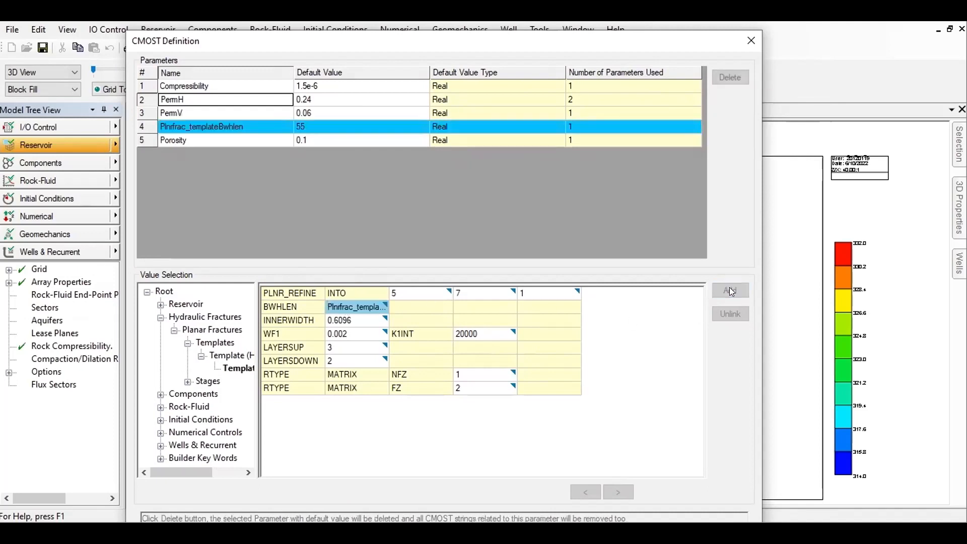
Rename the new BWHLEN parameter as HalfLength
left_click(241, 126)
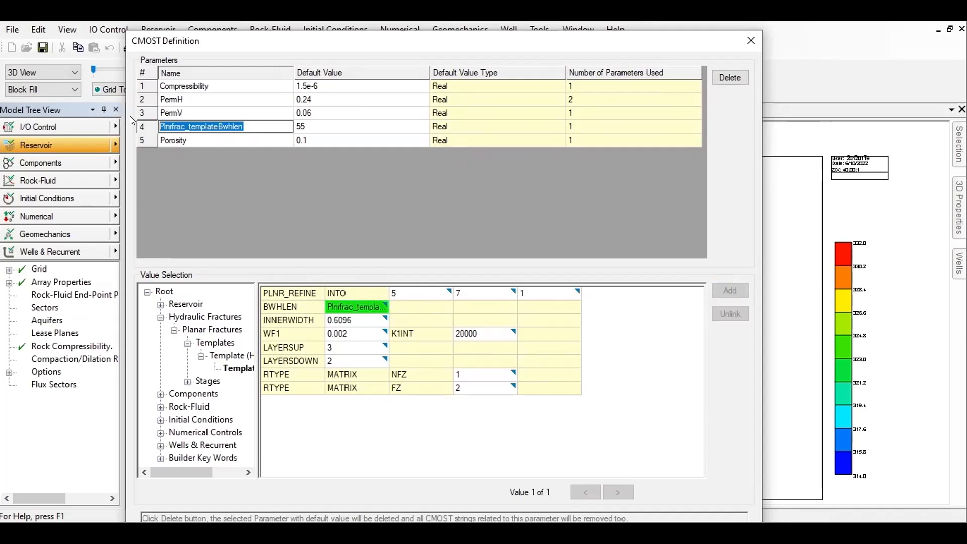
type("Halg")
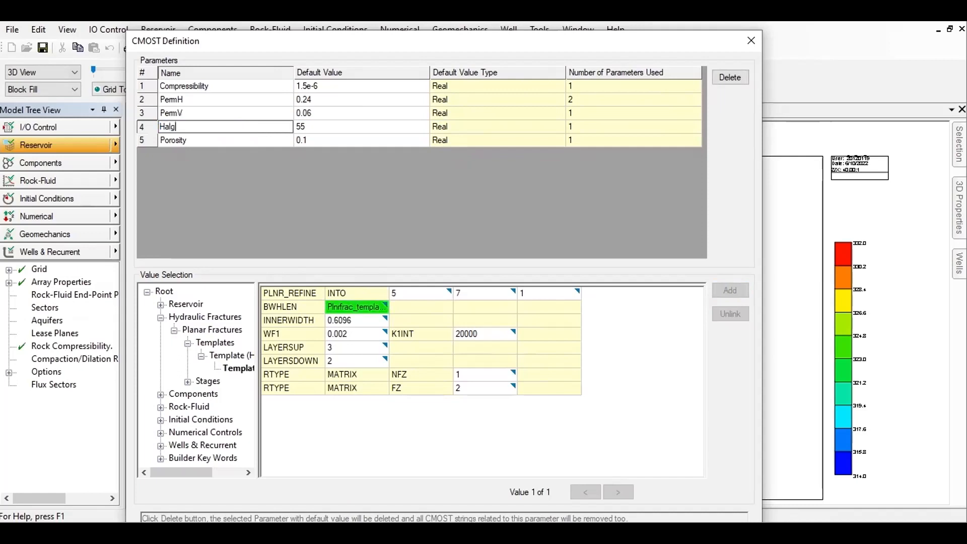
key("BackSpace")
type("fLent")
type("ght")
key("BackSpace")
key("BackSpace")
type("th")
key("Return")
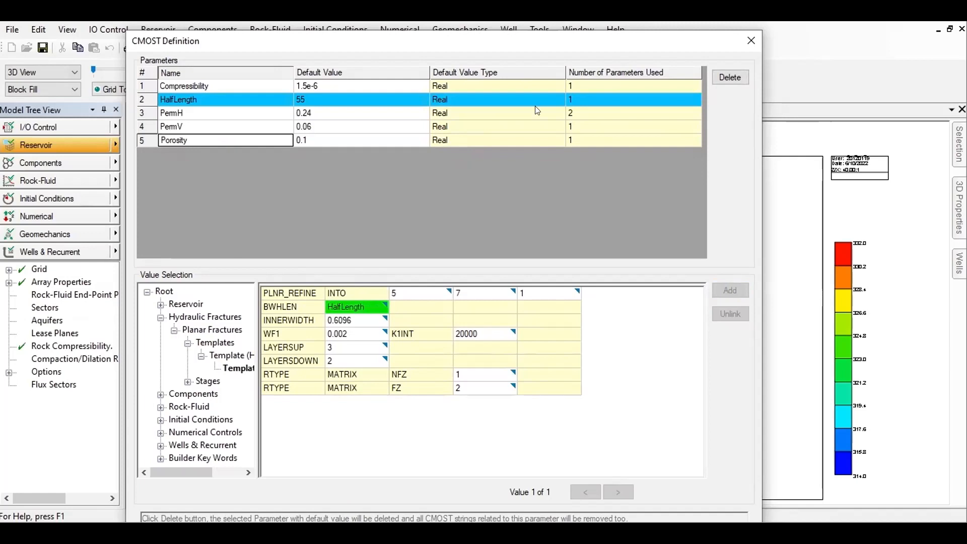
Add the K1INT value in the fracture template's WF1 row as a CMOST parameter
left_click(309, 337)
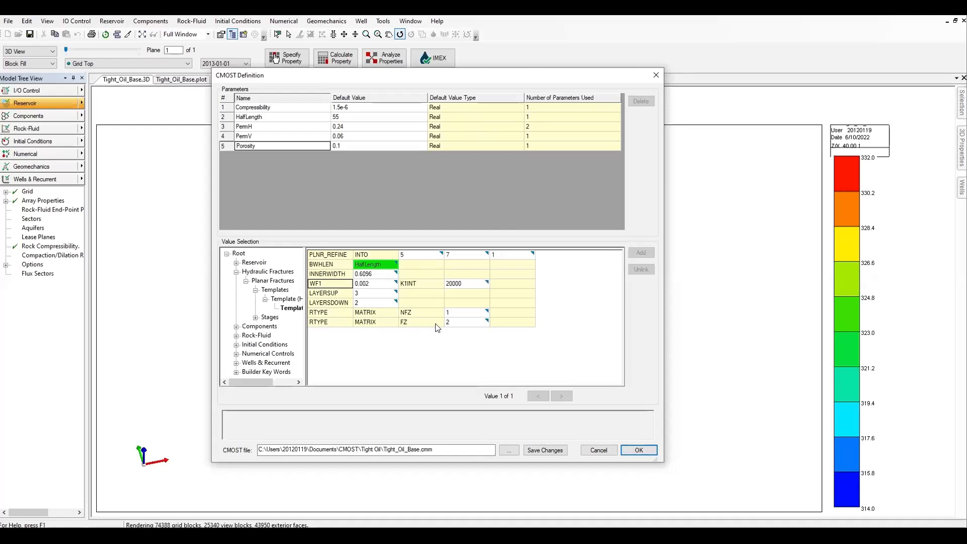
mouse_move(292, 81)
left_mouse_down()
mouse_move(324, 79)
mouse_move(304, 79)
left_mouse_up()
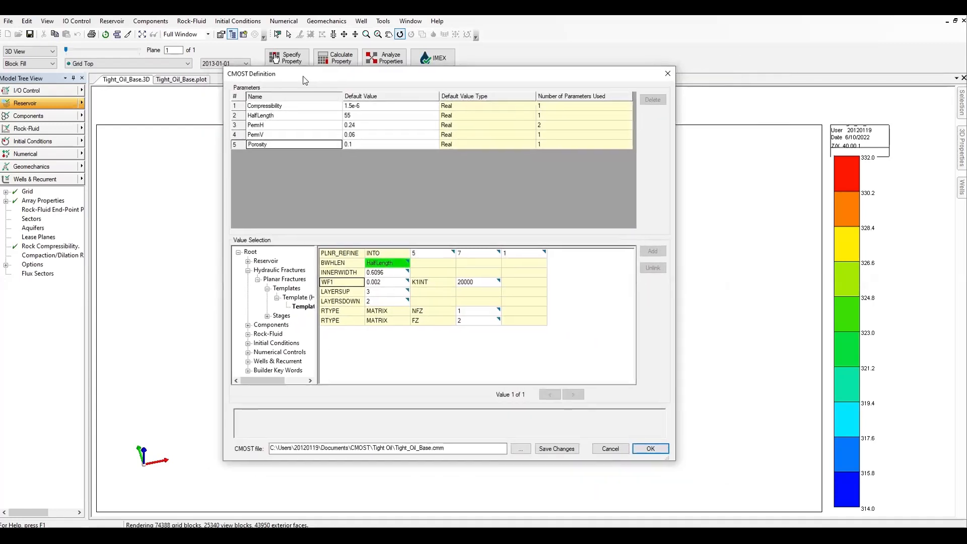
left_click(336, 271)
left_click(336, 281)
left_click(476, 283)
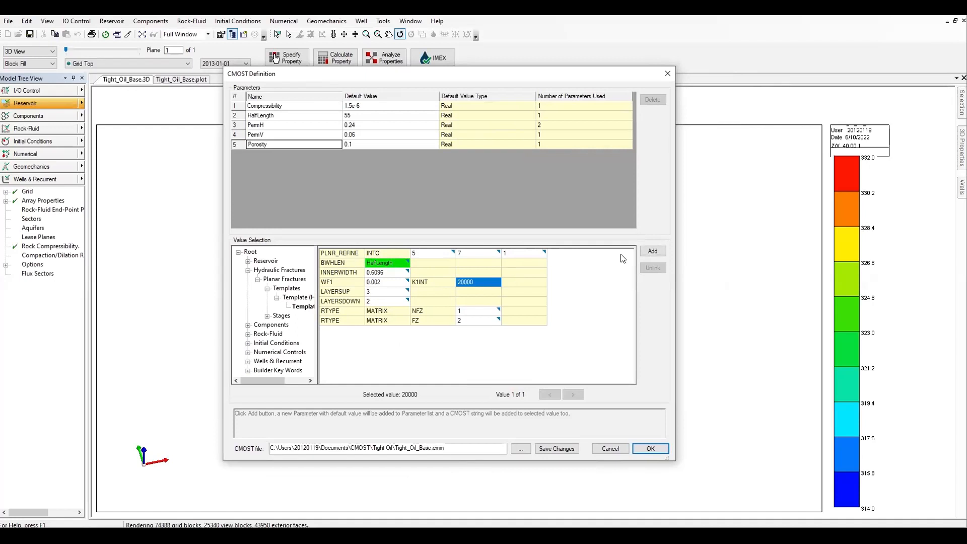
left_click(646, 252)
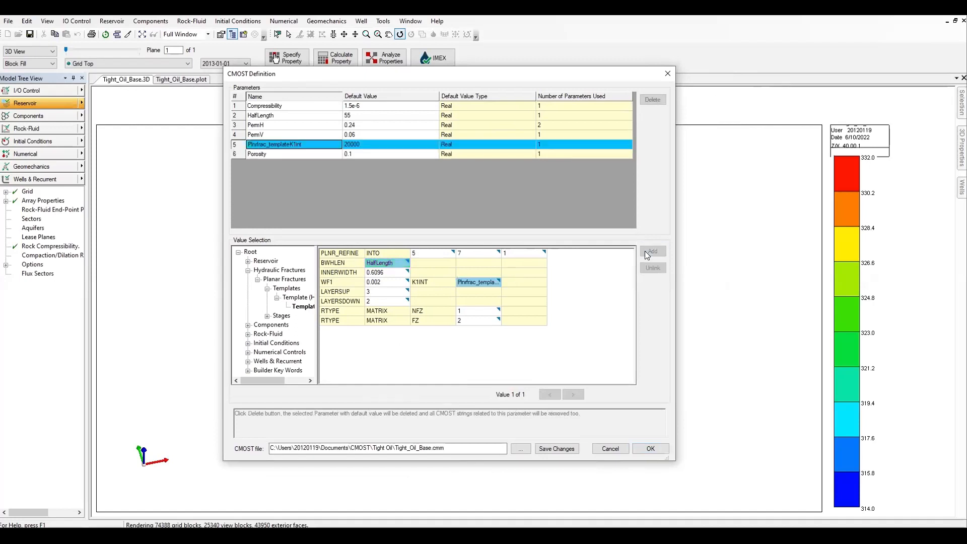
Rename the new K1INT parameter as FracturePerm
left_click(303, 144)
left_click_drag(303, 144, 239, 139)
type("FracturePerm")
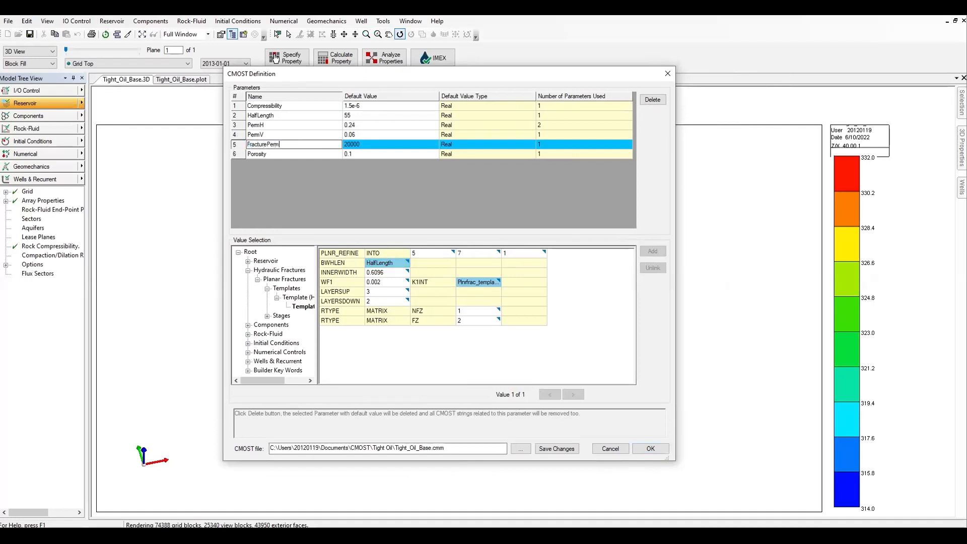
key("Return")
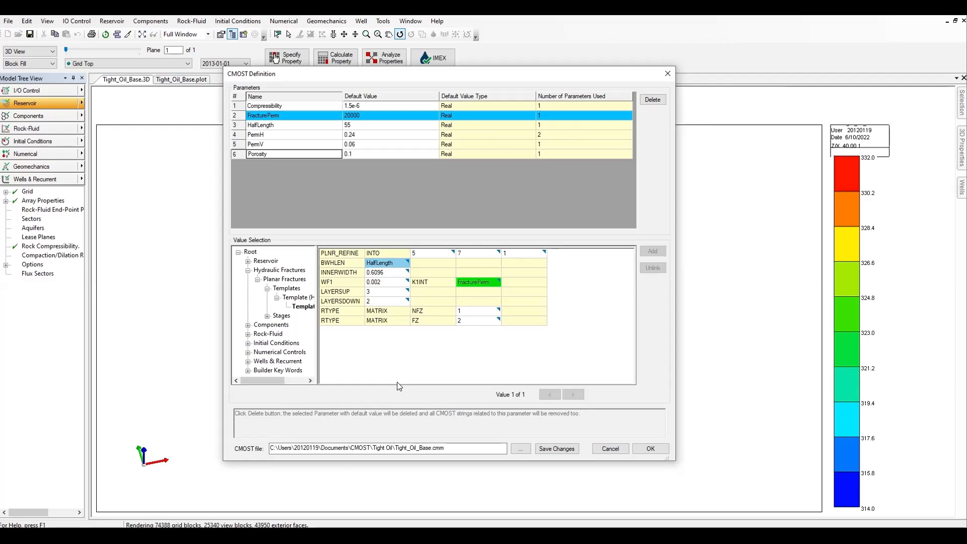
Add the planar fracture template's LAYERSUP value as a CMOST parameter
left_click(343, 291)
left_click(367, 295)
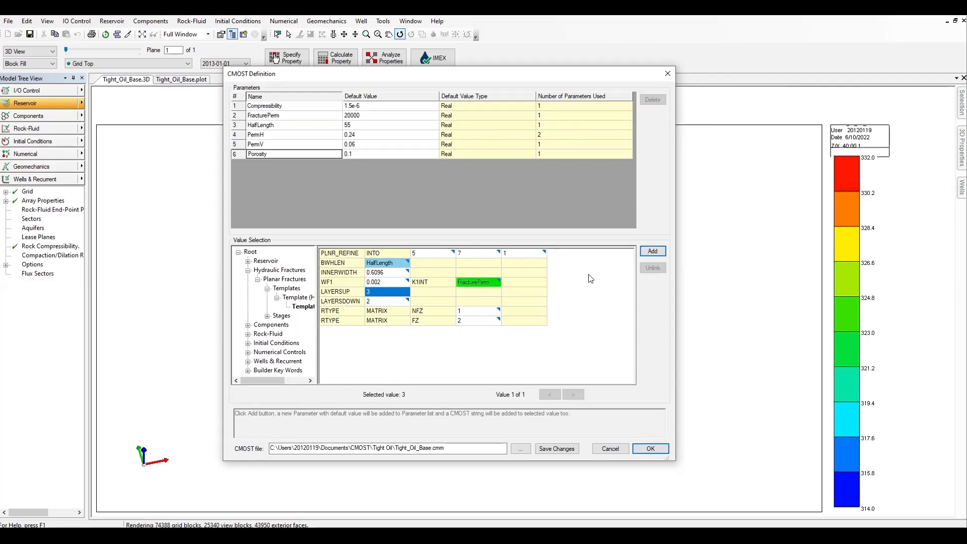
left_click(652, 251)
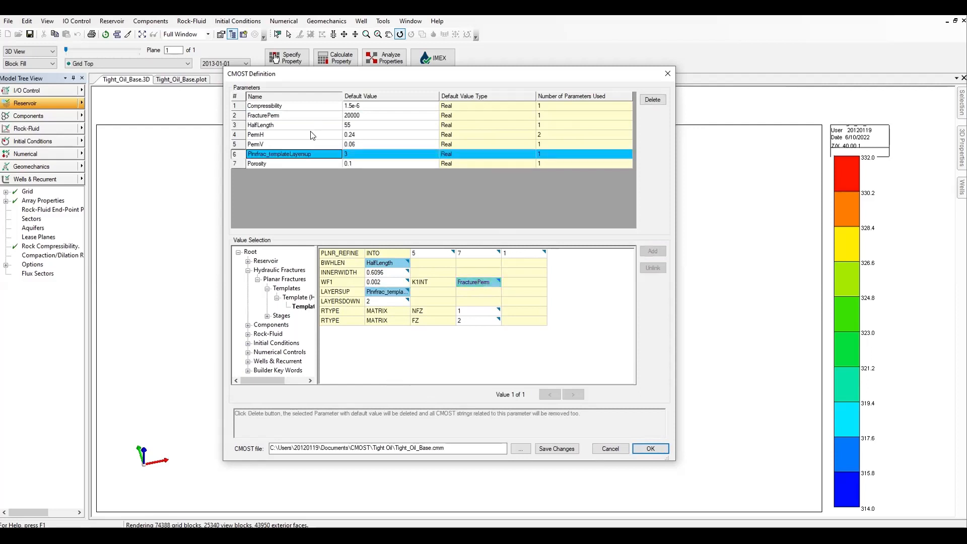
Rename the new LAYERSUP parameter as Fracture_Layer_Up
key("F2")
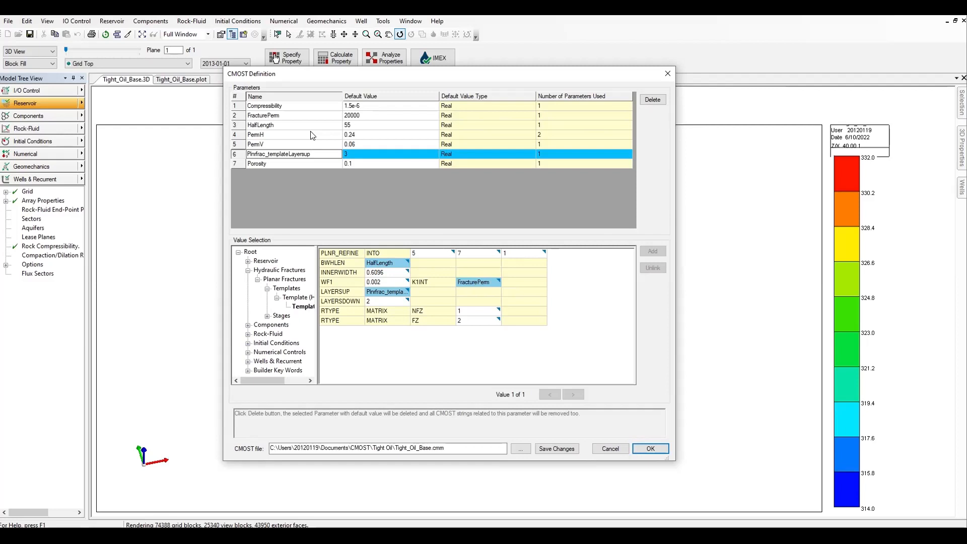
key("BackSpace")
key("BackSpace")
key("BackSpace")
key("BackSpace")
key("BackSpace")
key("BackSpace")
key("BackSpace")
key("BackSpace")
key("BackSpace")
key("BackSpace")
key("BackSpace")
key("BackSpace")
key("BackSpace")
key("BackSpace")
key("BackSpace")
key("BackSpace")
key("BackSpace")
key("BackSpace")
key("BackSpace")
key("BackSpace")
type("Laye")
key("BackSpace")
key("BackSpace")
key("BackSpace")
key("BackSpace")
type("Ra")
key("BackSpace")
key("BackSpace")
type("Fracture_Layer_Up")
key("Return")
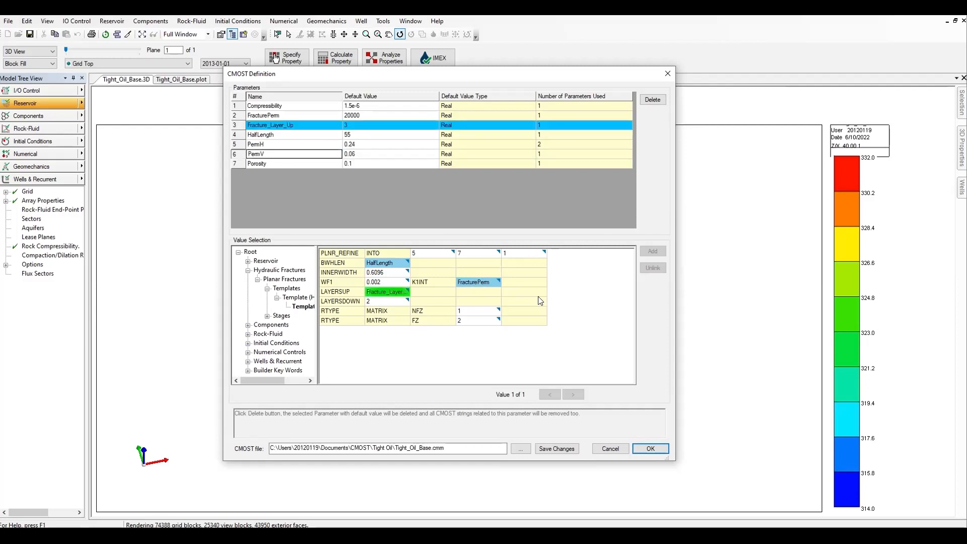
Add the fracture template's LAYERSDOWN value as a CMOST parameter and name it Fracture_Layer_Down
left_click(383, 302)
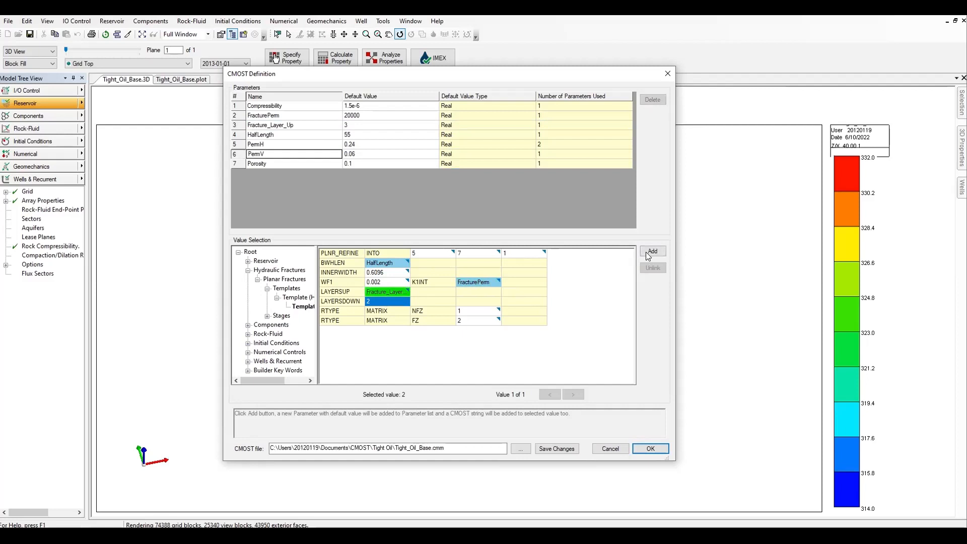
left_click(647, 251)
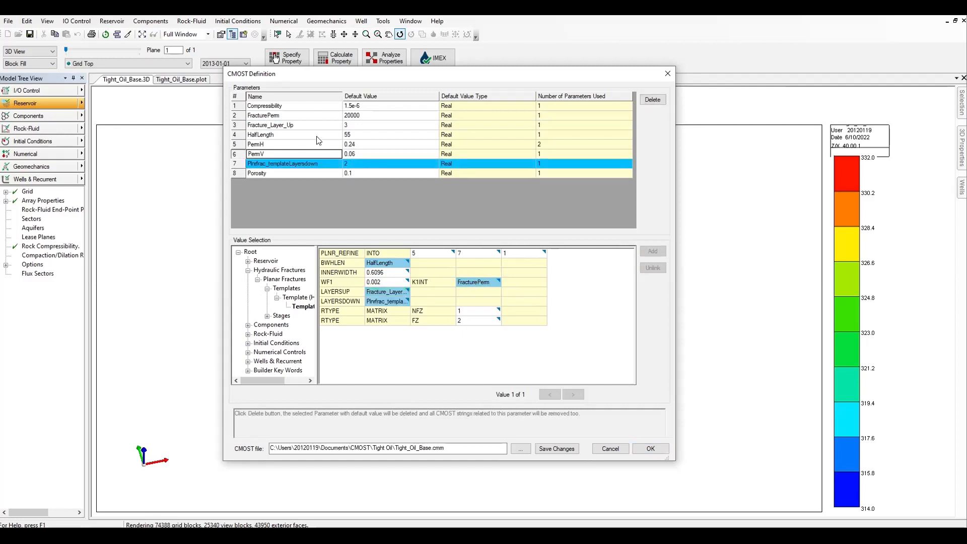
double_click(327, 163)
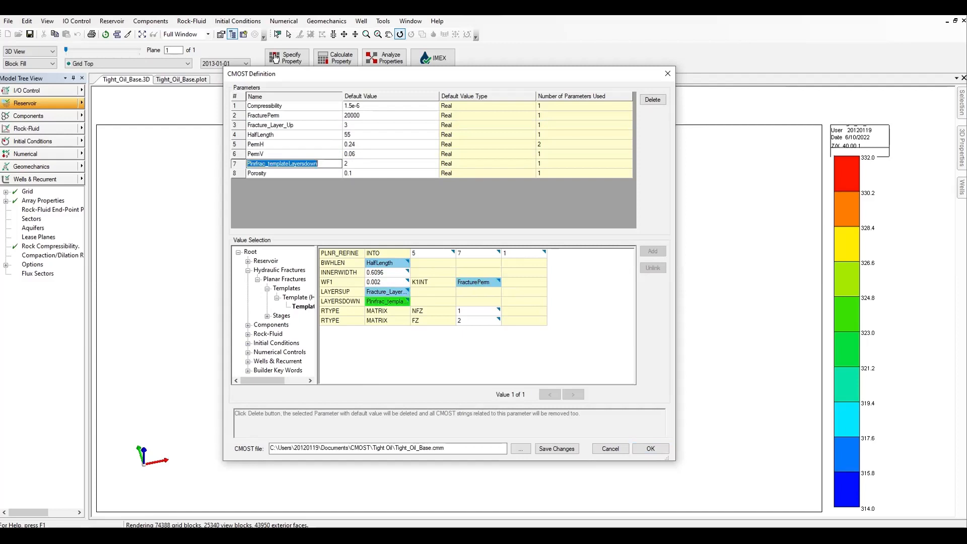
type("Fract")
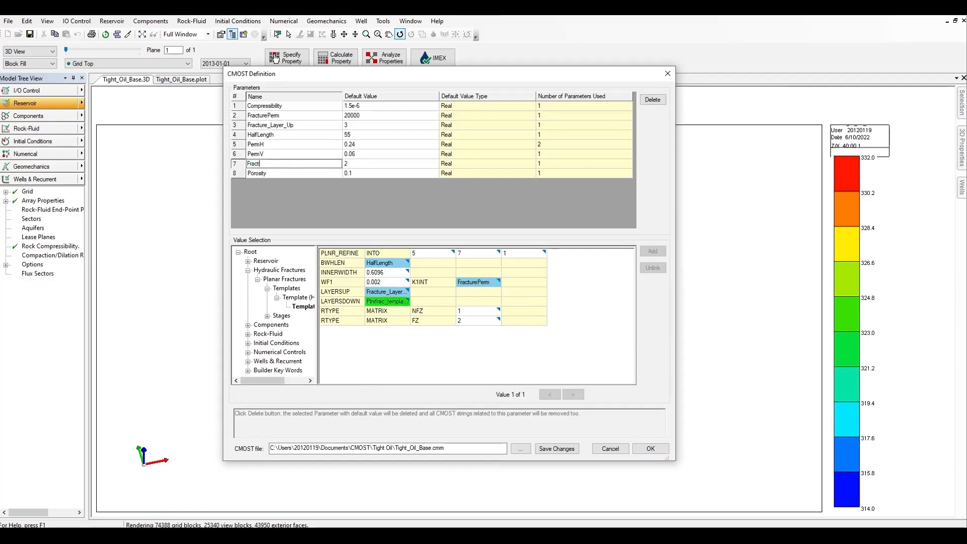
type("rure")
type("_Down")
key("BackSpace")
key("BackSpace")
key("BackSpace")
key("BackSpace")
type("Layer_Down")
key("Return")
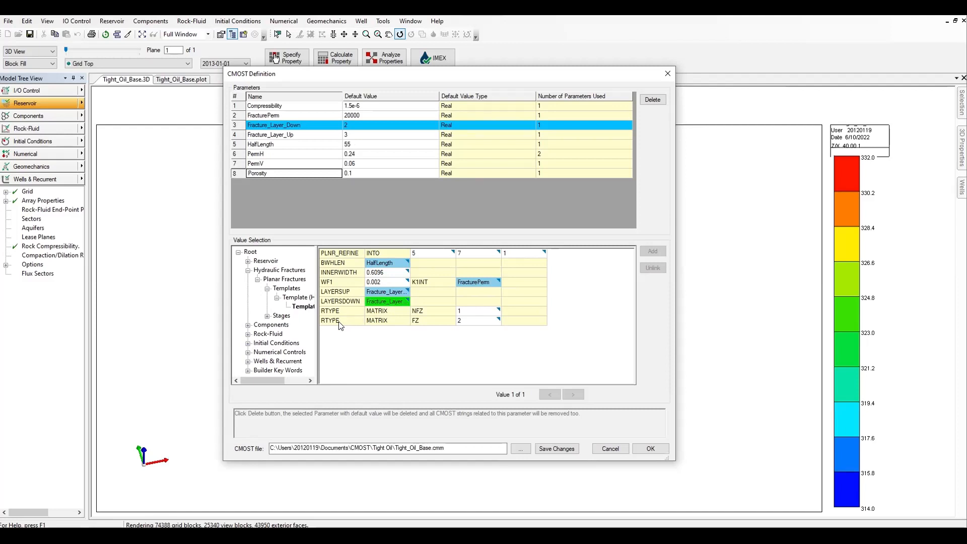
Examine the water-oil and liquid-gas relative permeability tables of RockType:1 under Rock-Fluid
left_click(248, 334)
left_click(257, 343)
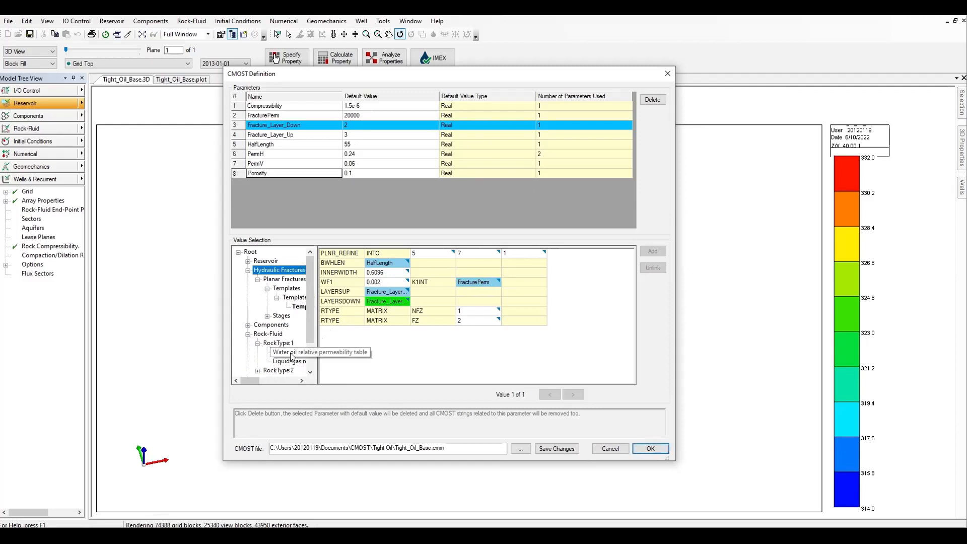
scroll(292, 352, "down", 2)
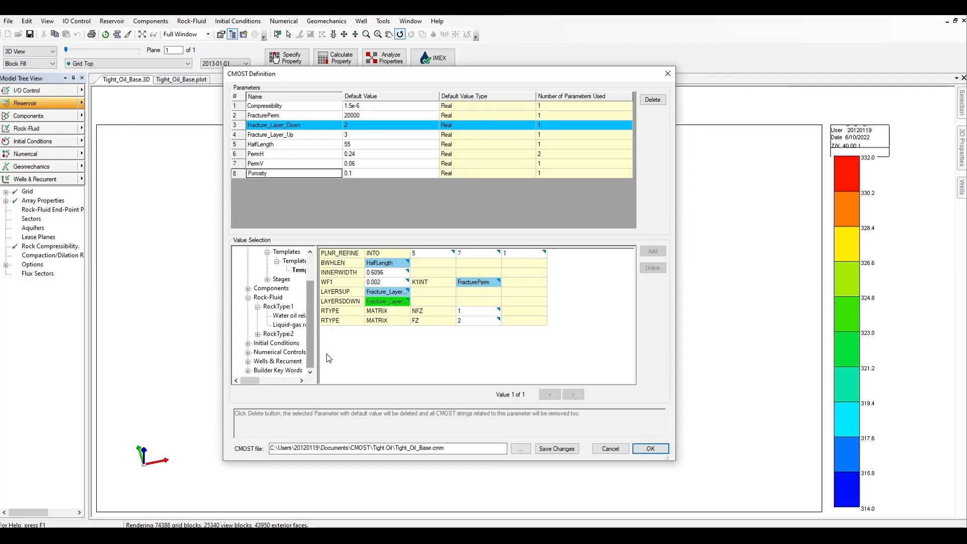
left_click(287, 318)
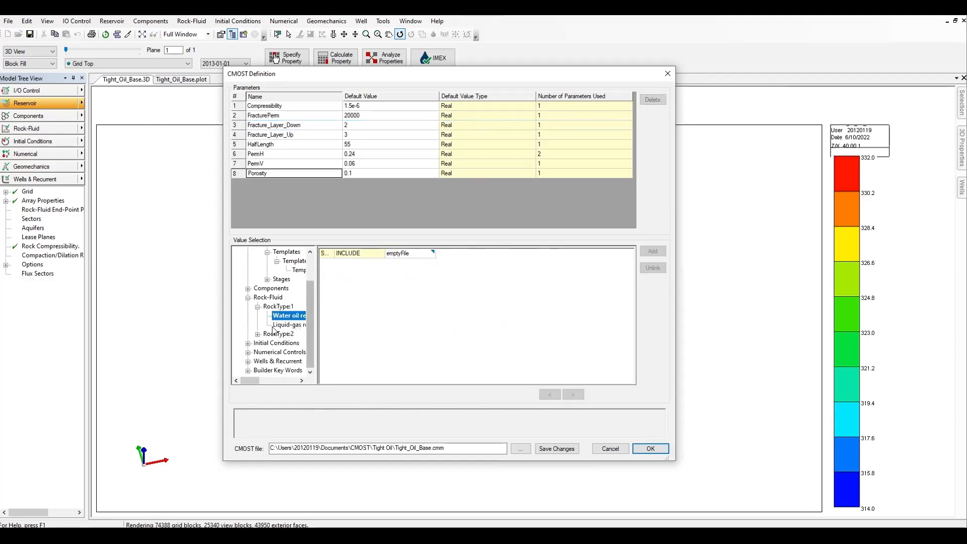
left_click(278, 326)
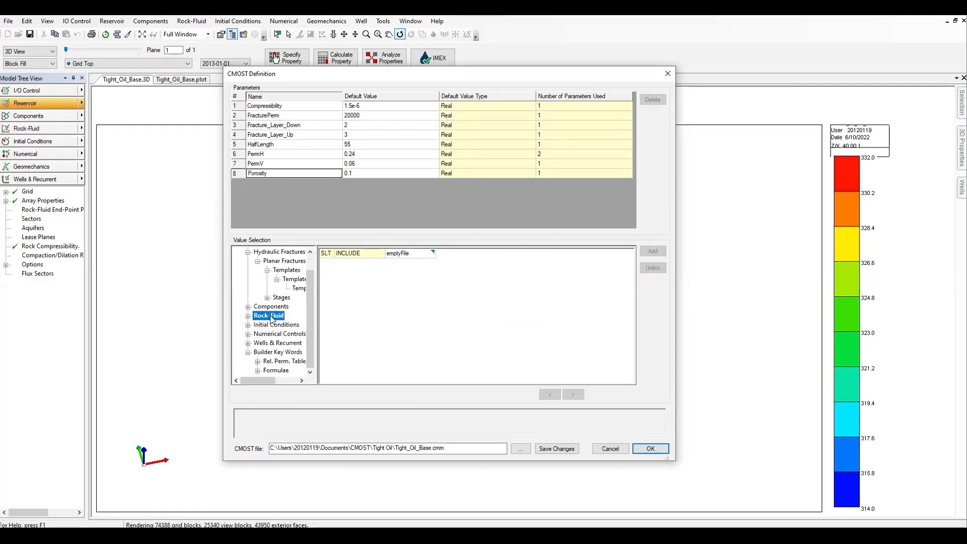
Display the relative permeability correlation values for Rock Type 1, Set 1 under Builder Key Words
left_click(267, 353)
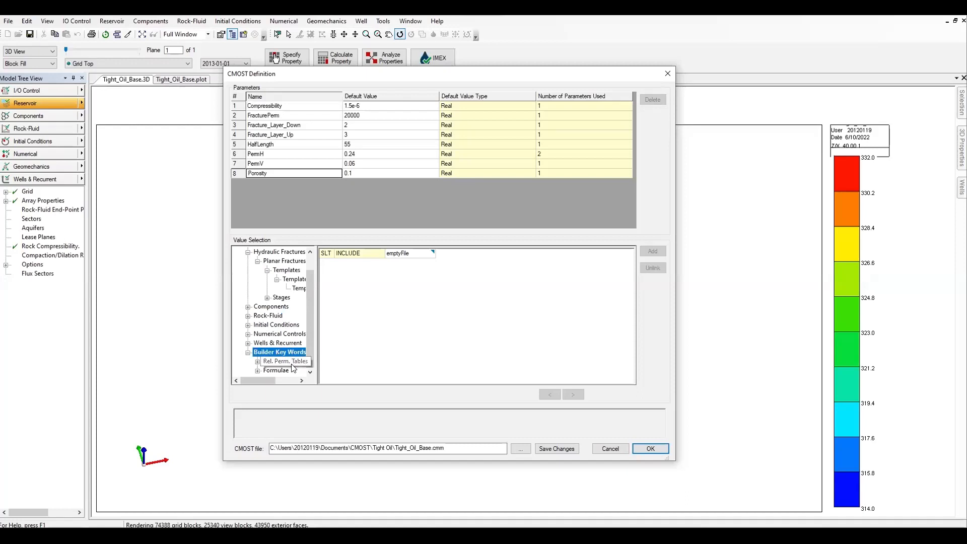
left_click(257, 361)
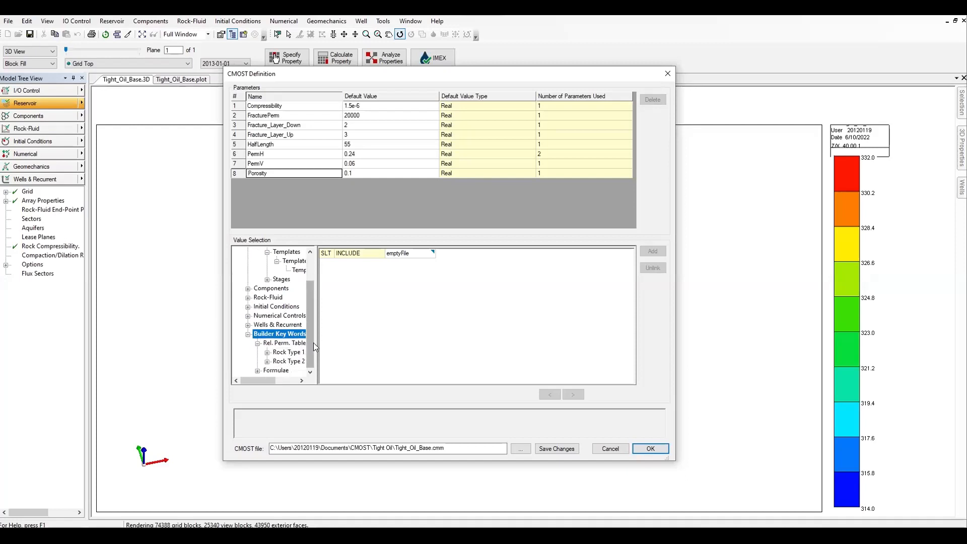
left_click(266, 352)
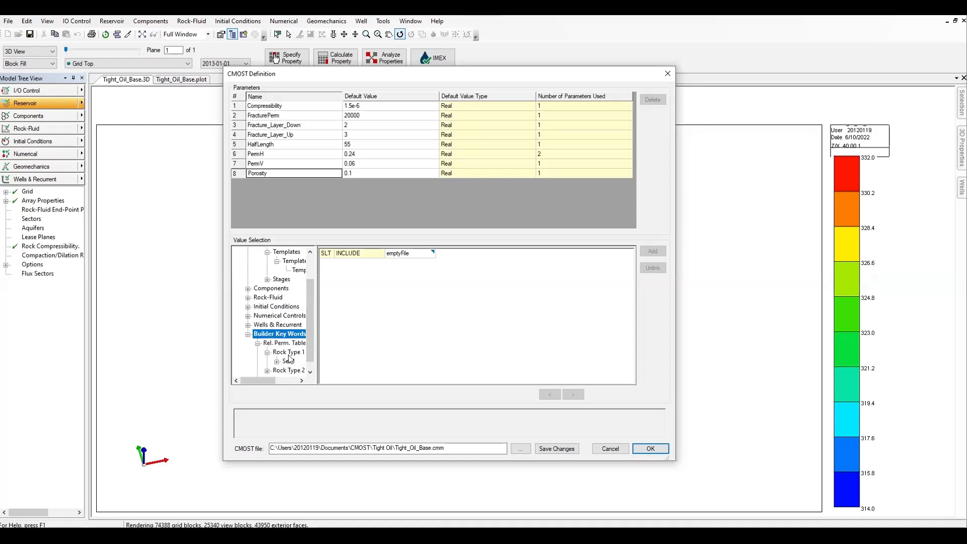
left_click(289, 362)
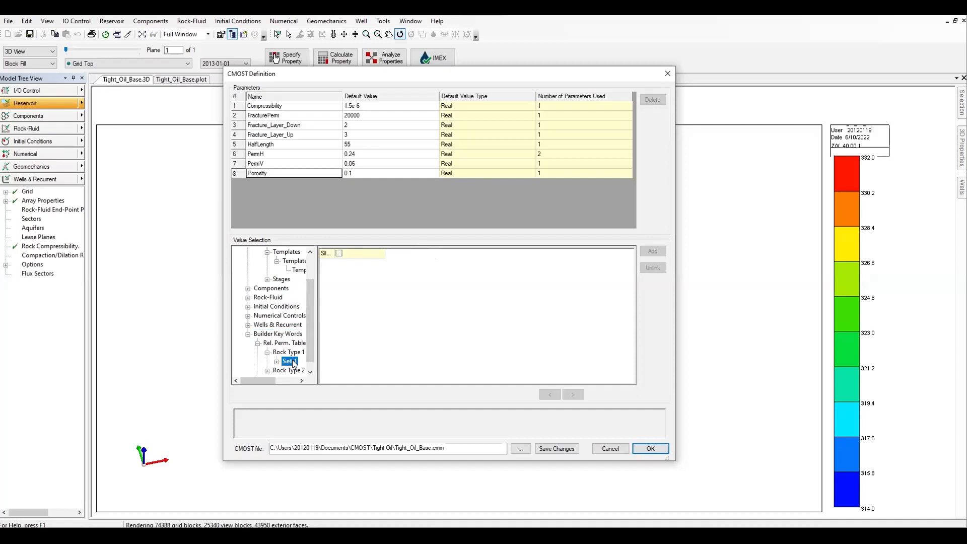
left_click(277, 361)
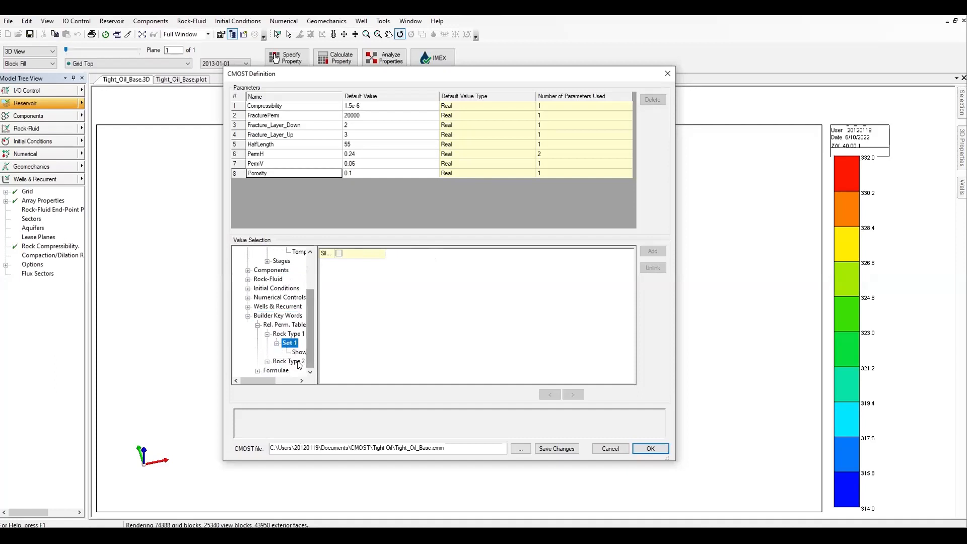
left_click_drag(316, 343, 398, 337)
left_click(309, 361)
left_click_drag(401, 286, 309, 287)
left_click_drag(306, 73, 234, 56)
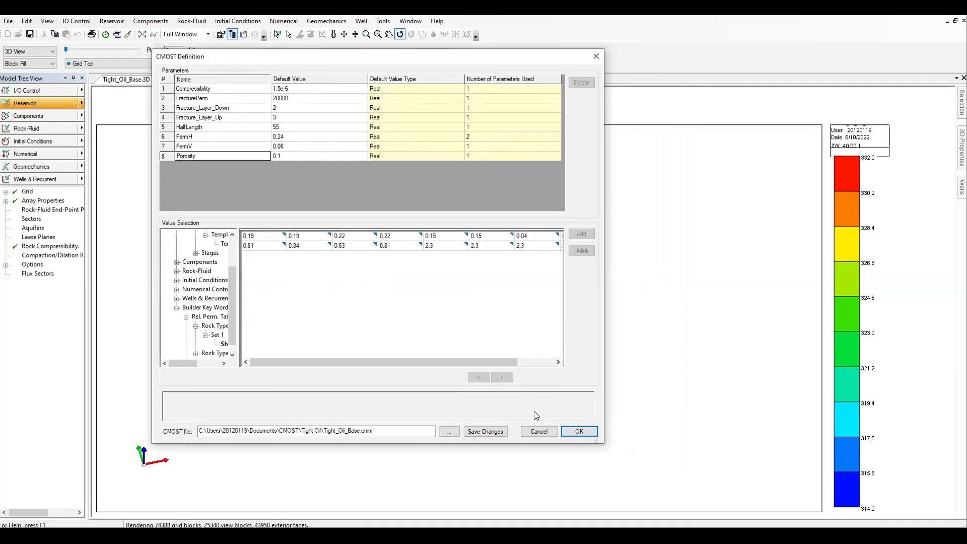
left_click_drag(502, 364, 346, 373)
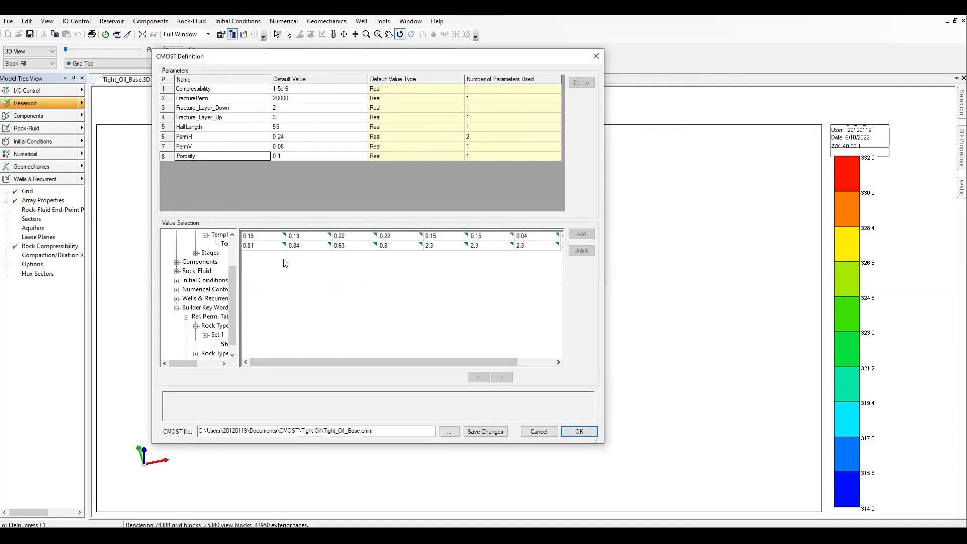
Add the KROCW value of Rock Type 1, Set 1 as a CMOST parameter named KROCW
left_click(259, 246)
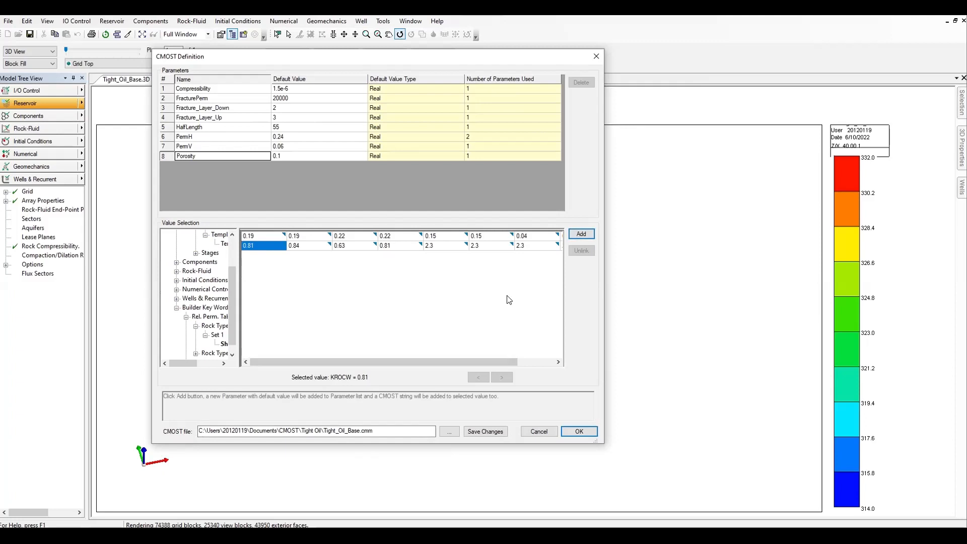
left_click(581, 235)
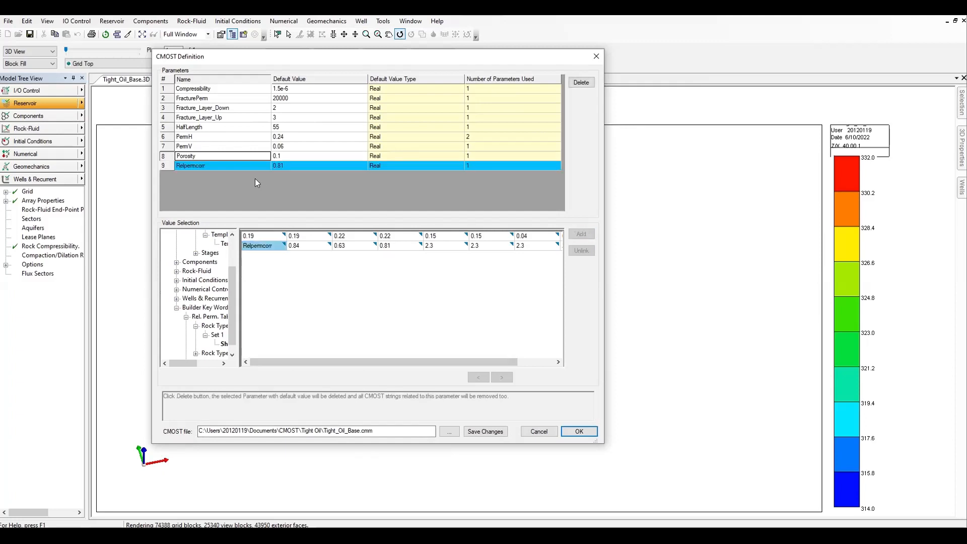
left_click(219, 166)
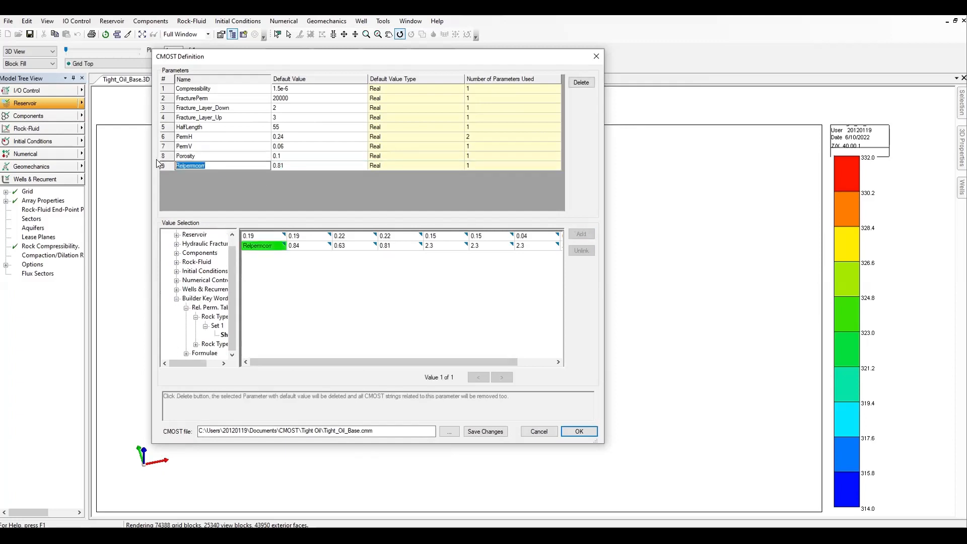
type("KROCW")
key("Return")
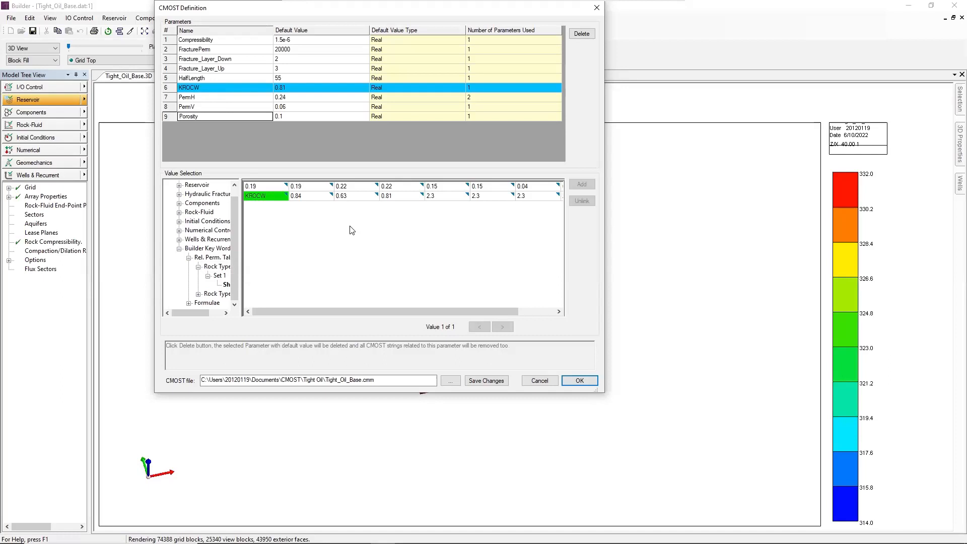
Add the KRGCL value of Rock Type 1, Set 1 as a CMOST parameter named KRGCL
left_click(344, 196)
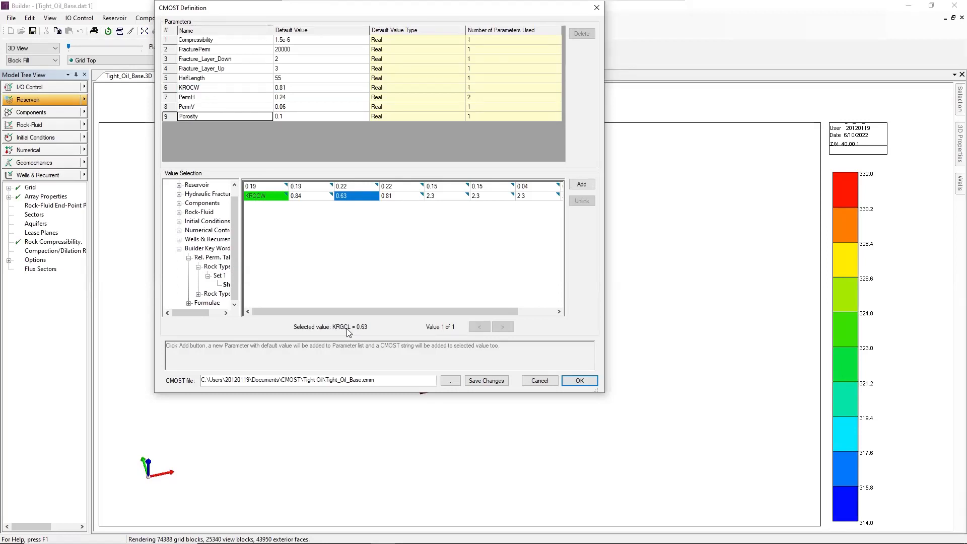
left_click(582, 185)
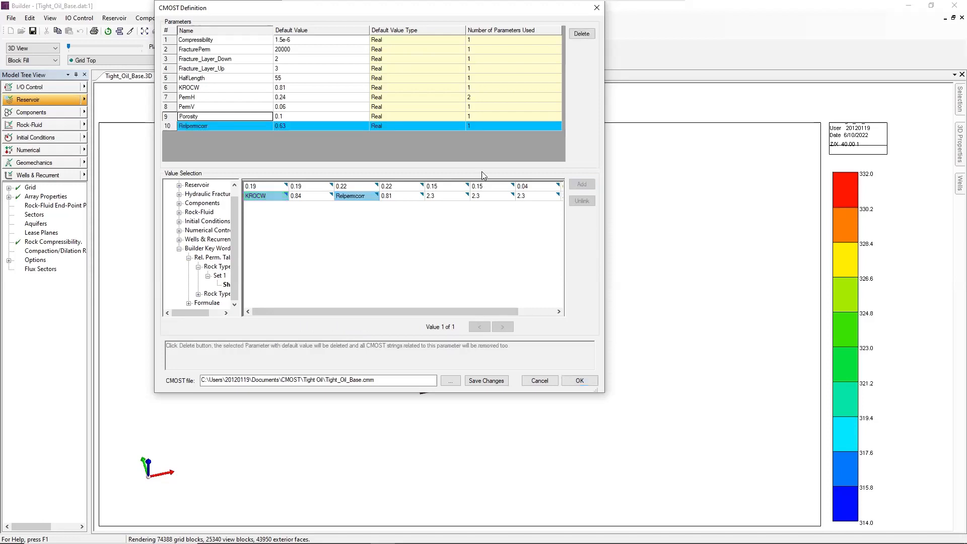
left_click(227, 125)
left_click(228, 124)
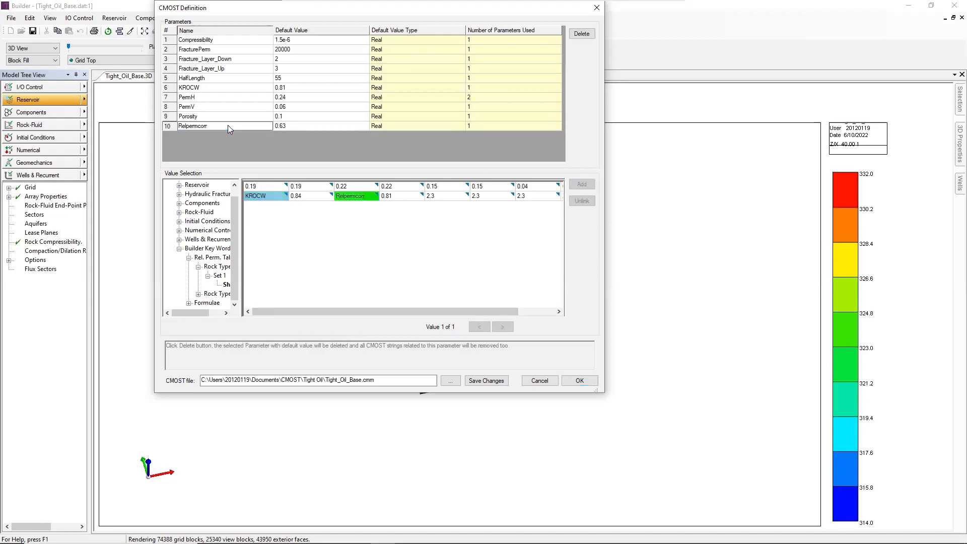
key("BackSpace")
key("BackSpace")
key("BackSpace")
key("BackSpace")
key("BackSpace")
key("BackSpace")
key("BackSpace")
key("BackSpace")
key("BackSpace")
key("BackSpace")
type("KRGCL")
key("Return")
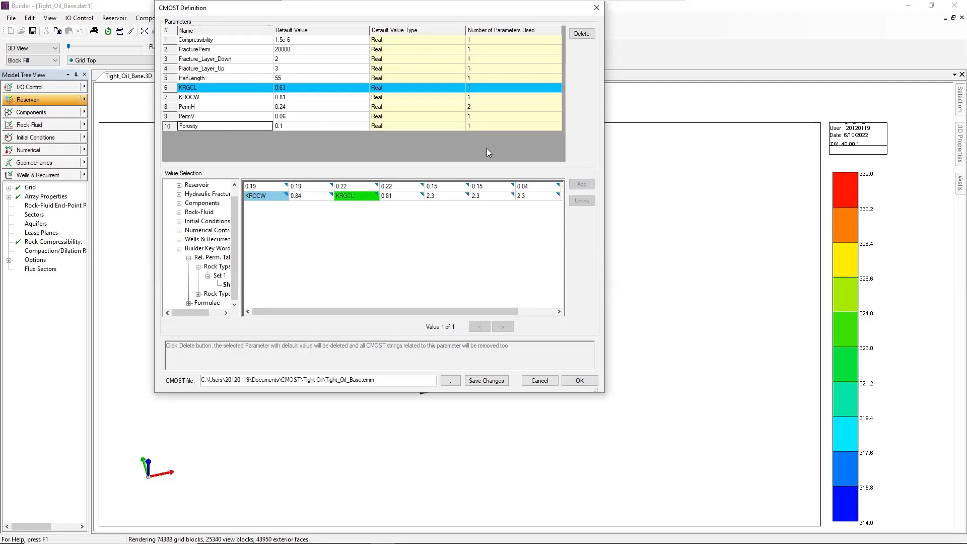
Add the SORG value of Rock Type 1, Set 1 as a CMOST parameter named SORG
left_click(495, 187)
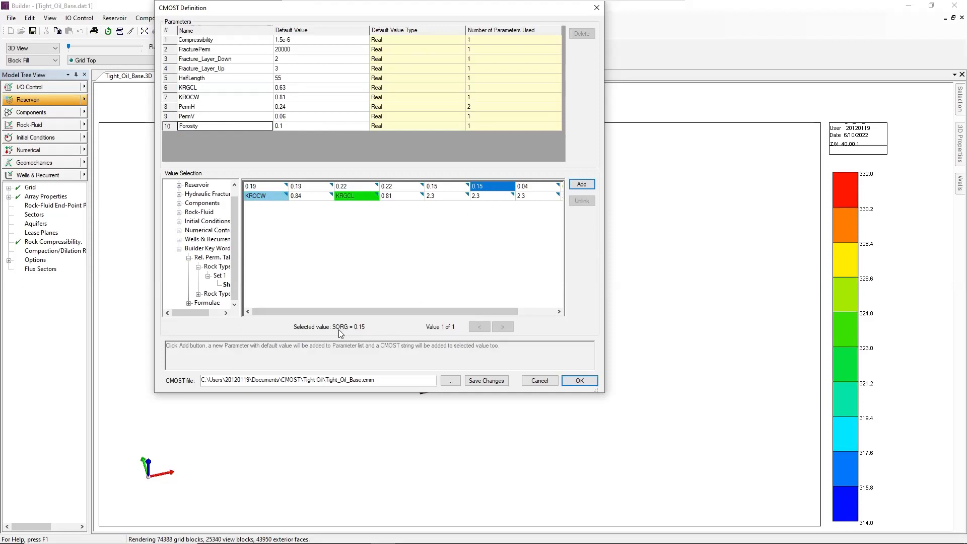
left_click(582, 184)
left_click(247, 136)
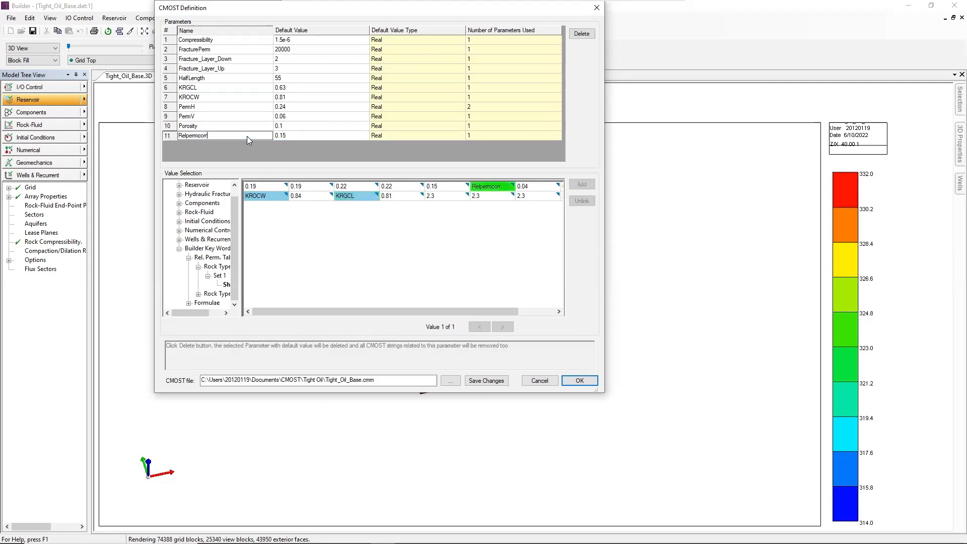
key("shift+Home")
type("SORG")
key("Return")
Add the SGCRIT value of Rock Type 1, Set 1 as a CMOST parameter named SGCRIT
left_click(525, 311)
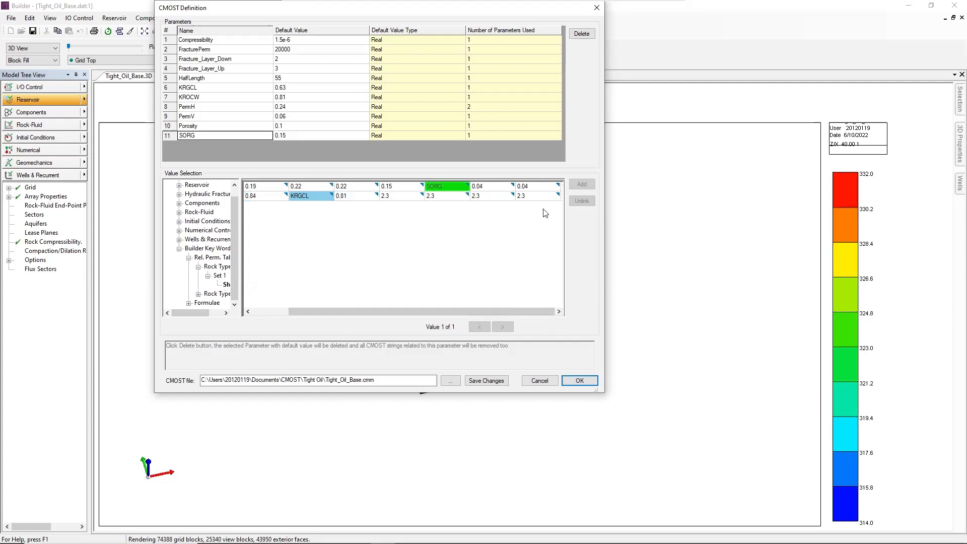
left_click(544, 189)
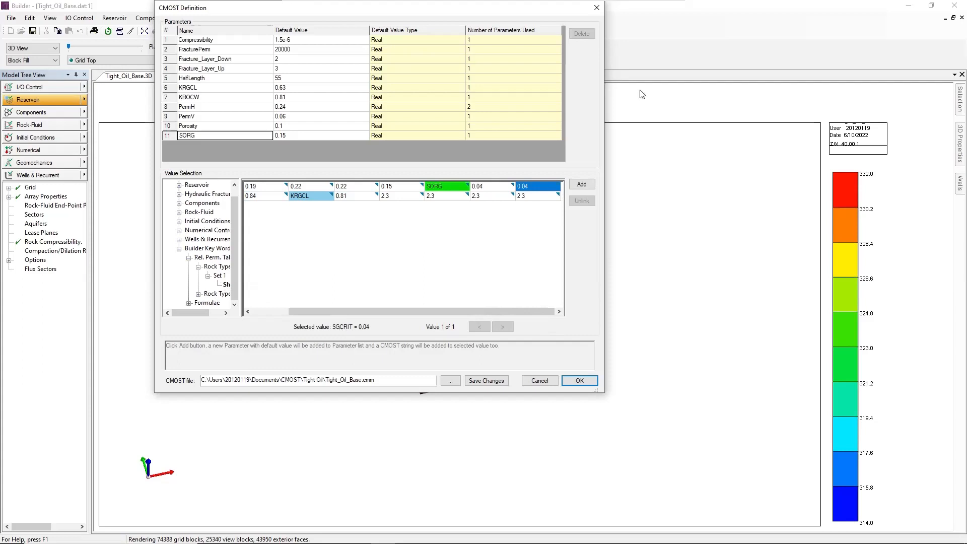
left_click(581, 185)
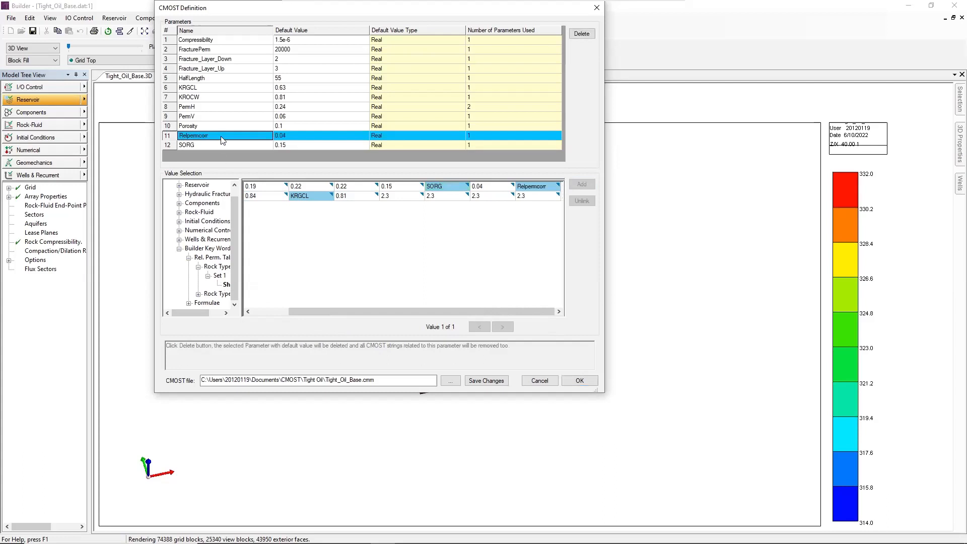
left_click(223, 137)
type("SGR")
key("BackSpace")
type("CRIT")
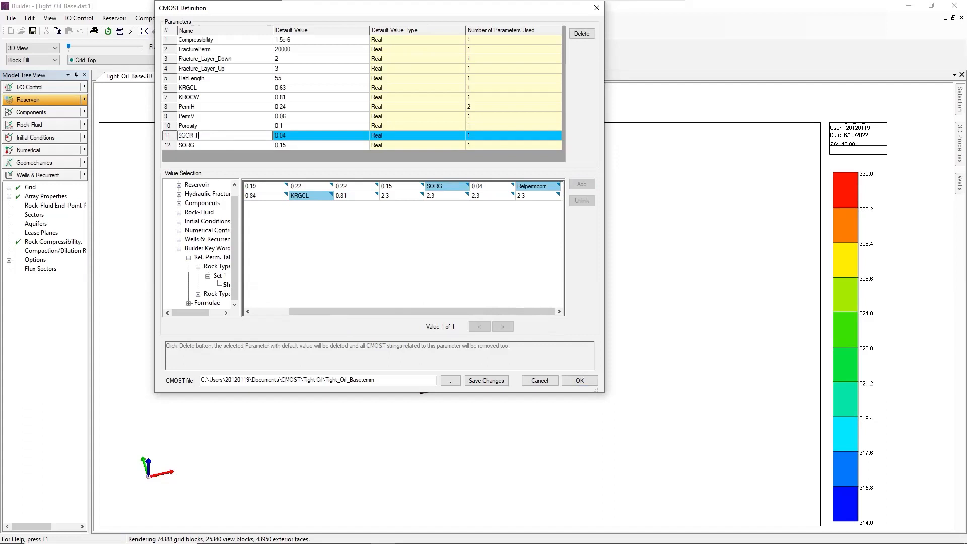
key("Return")
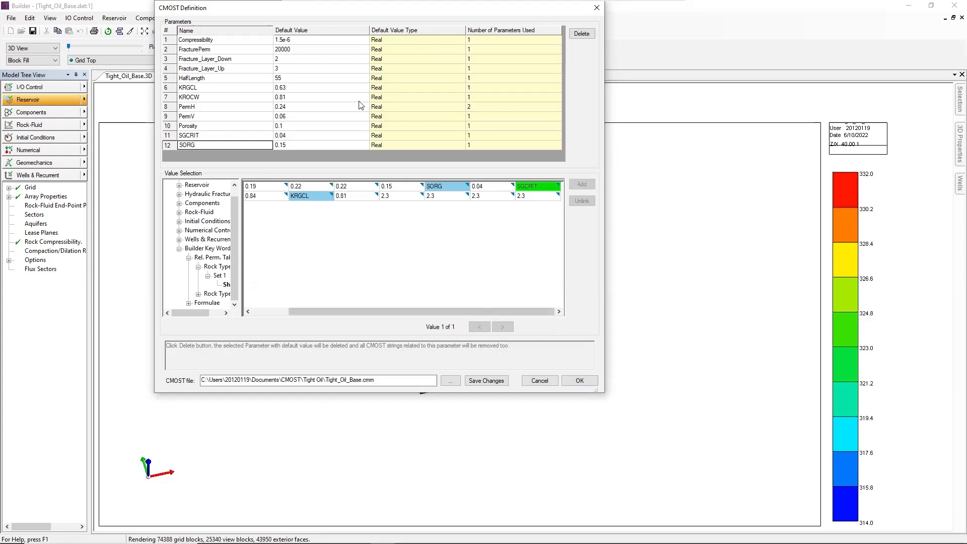
Add the NOG value of Rock Type 1, Set 1 as a CMOST parameter named NOG
left_click_drag(216, 12, 296, 92)
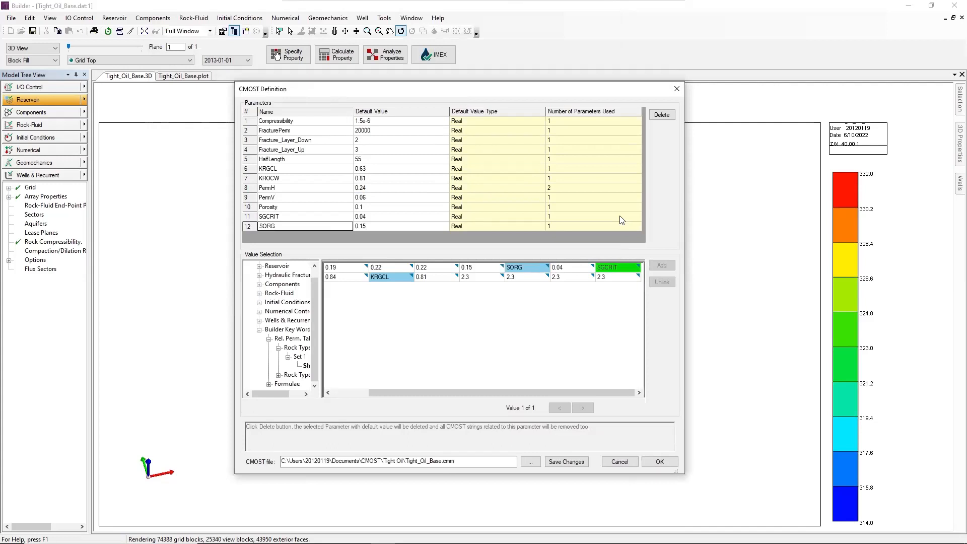
left_click_drag(531, 95, 550, 75)
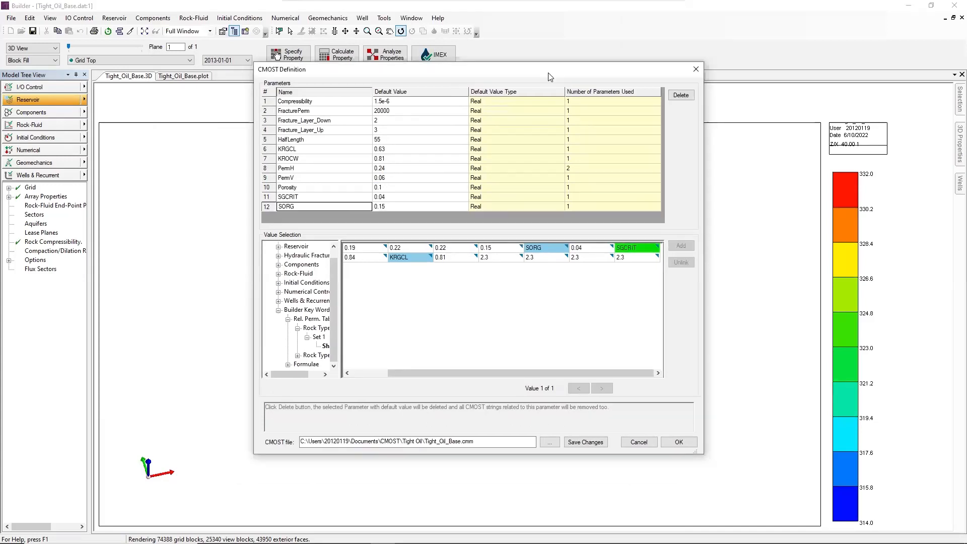
left_click(387, 372)
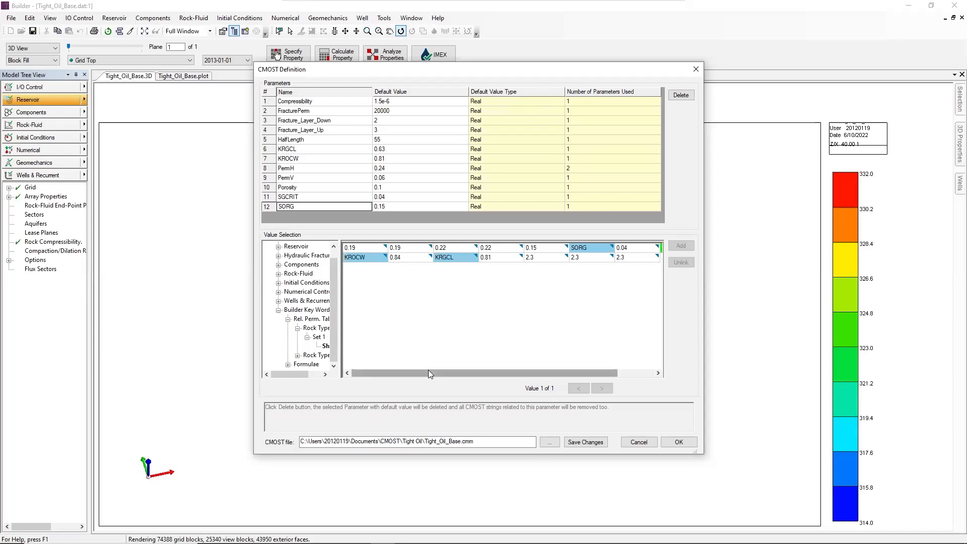
left_click_drag(428, 373, 533, 363)
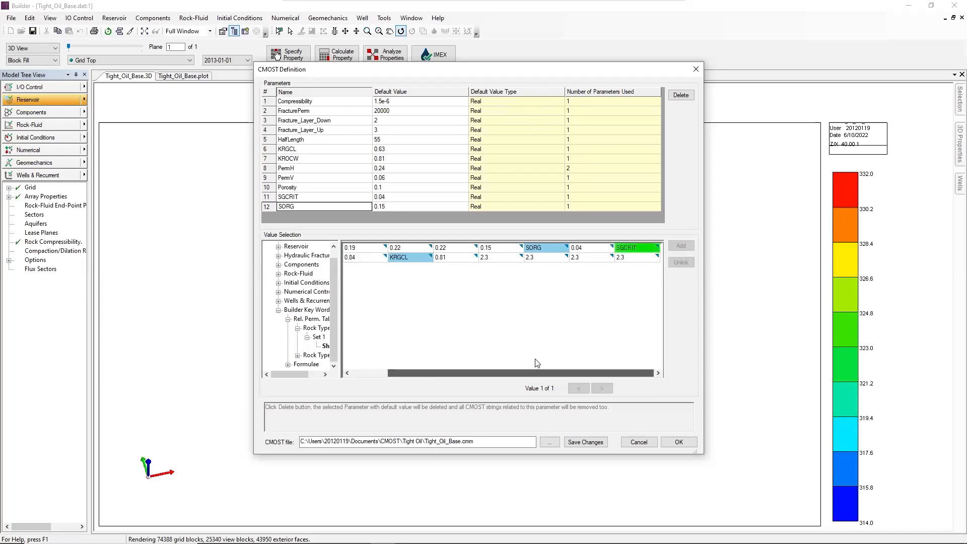
left_click(592, 259)
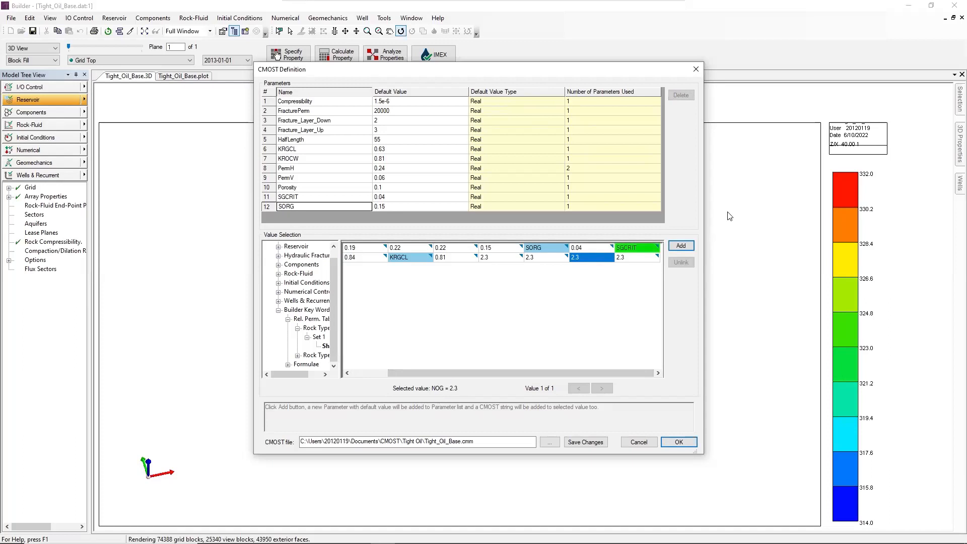
left_click(681, 245)
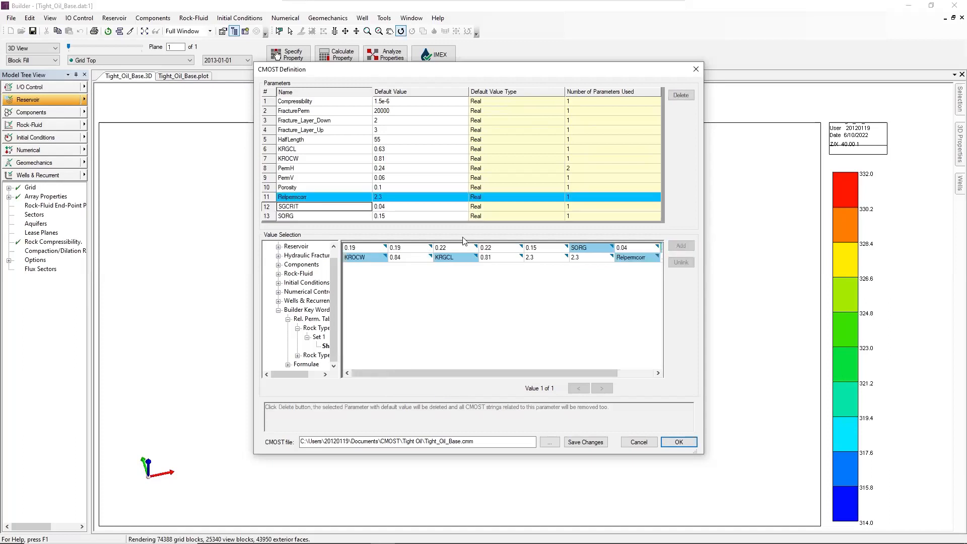
left_click(323, 197)
type("NOG")
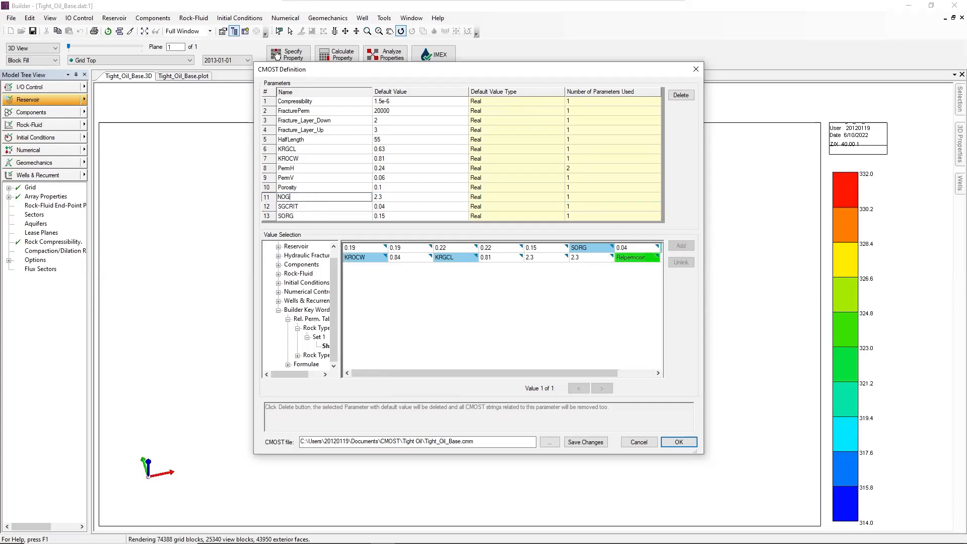
left_click(263, 197)
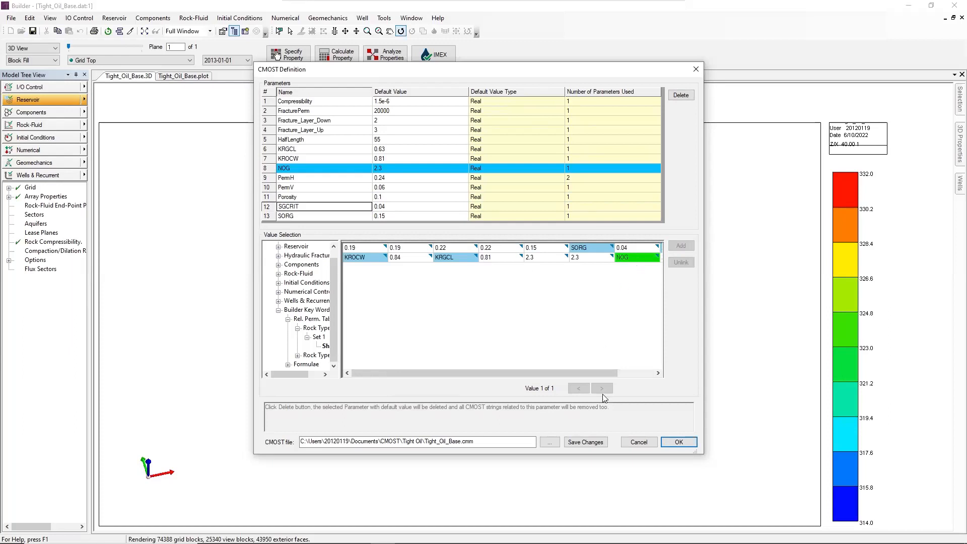
Add the NG value of Rock Type 1, Set 1 as a CMOST parameter named NG
left_click(641, 375)
left_click(635, 257)
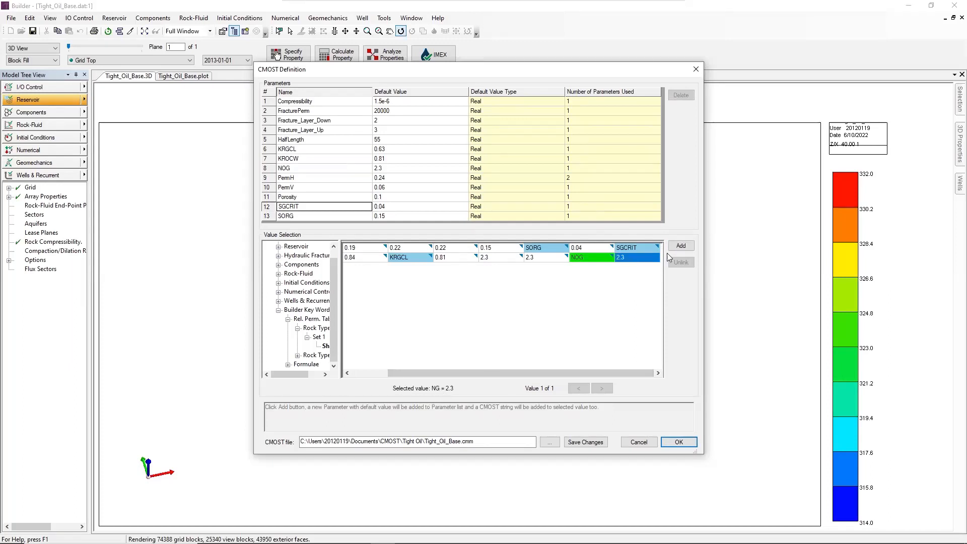
left_click(681, 246)
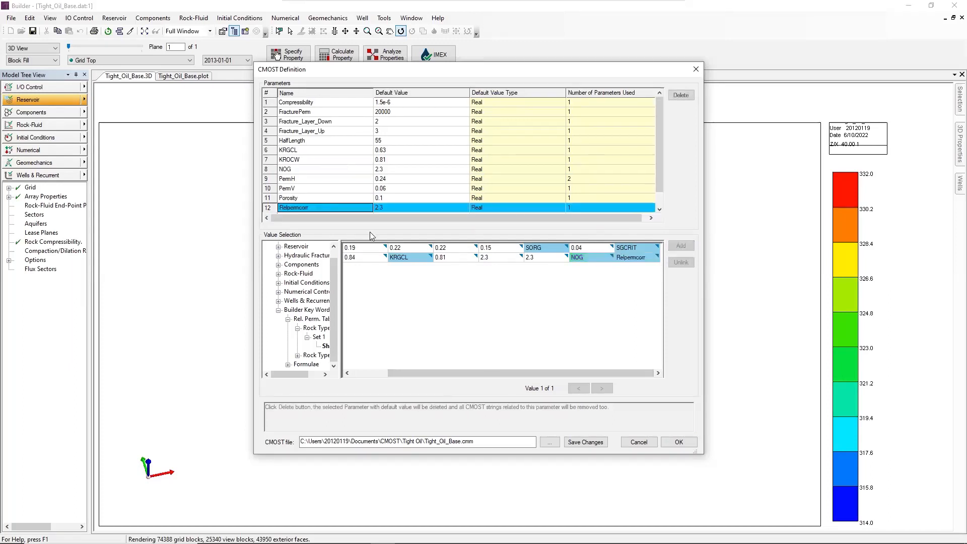
left_click(322, 193)
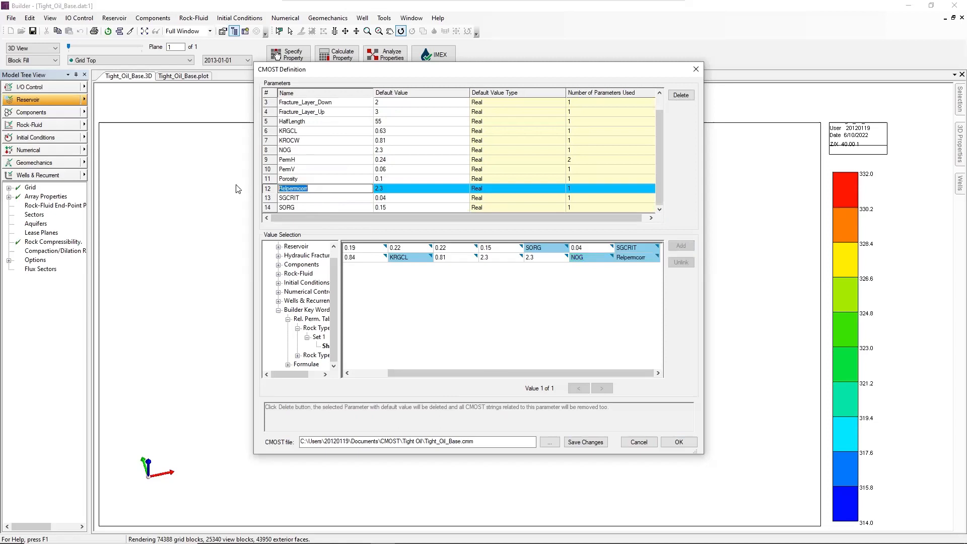
type("NG")
key("Return")
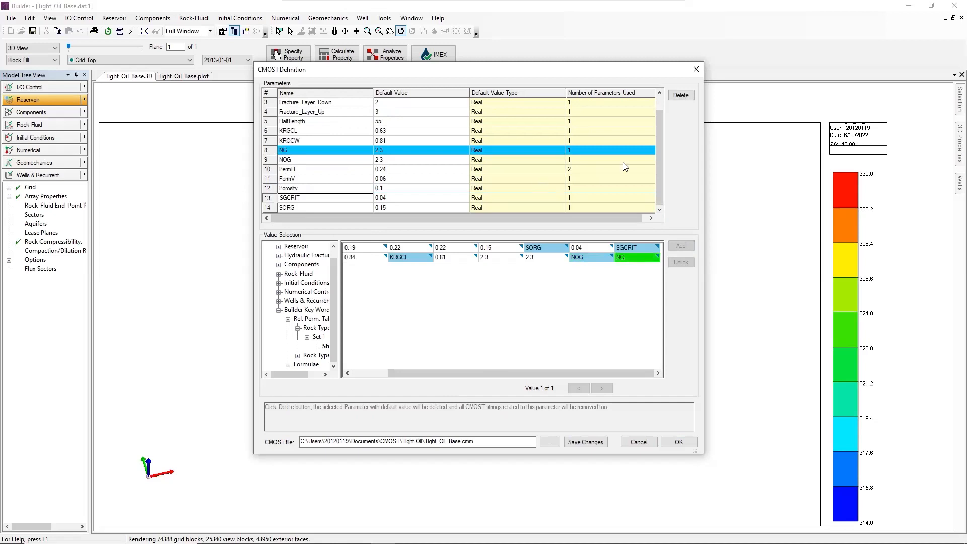
Review the parameter list, save the changes to the CMOST master dataset and close the CMOST definition
left_click_drag(661, 111, 660, 96)
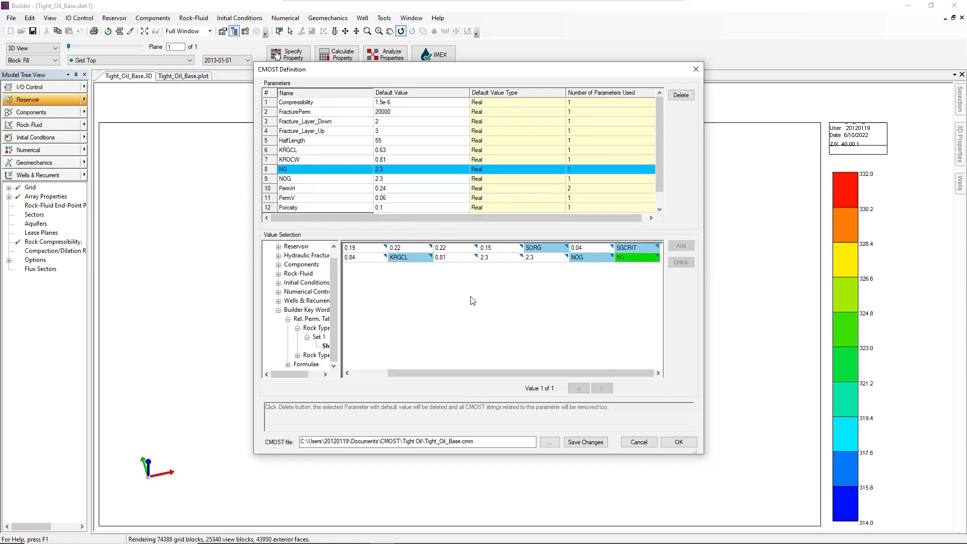
left_click(682, 441)
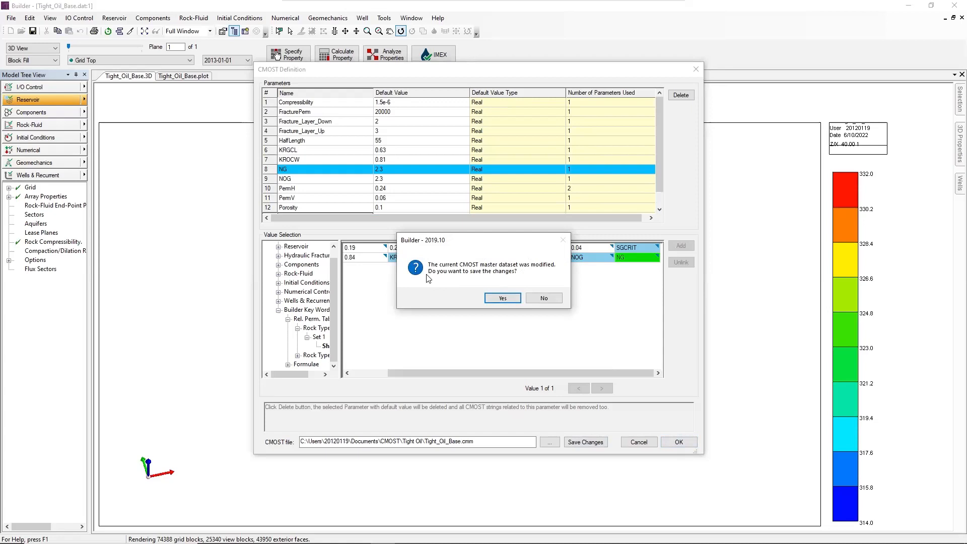
left_click(499, 299)
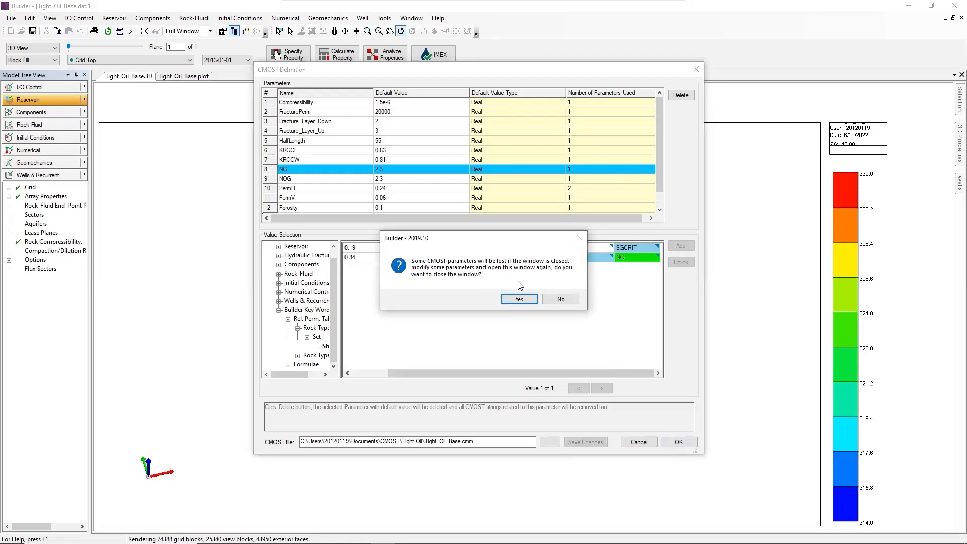
left_click(518, 299)
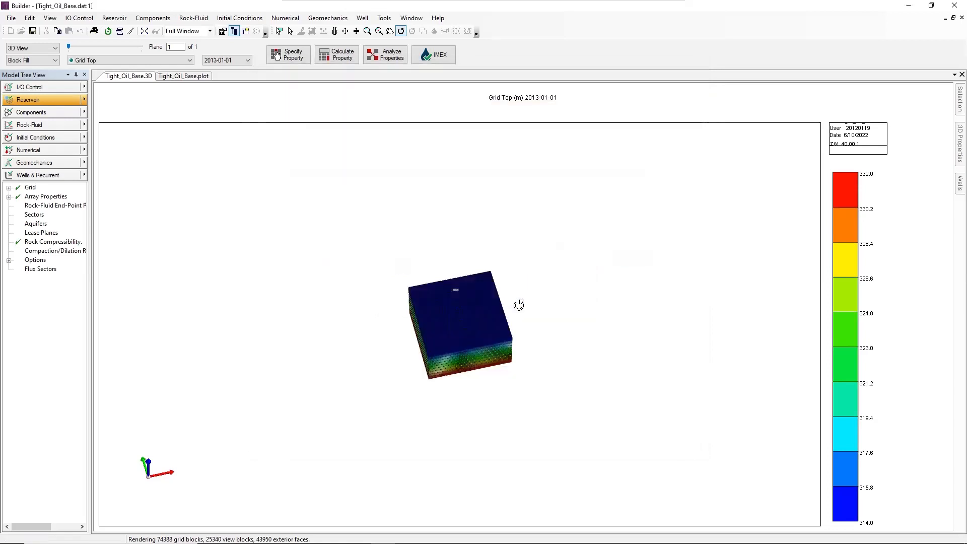
left_click_drag(443, 300, 439, 240)
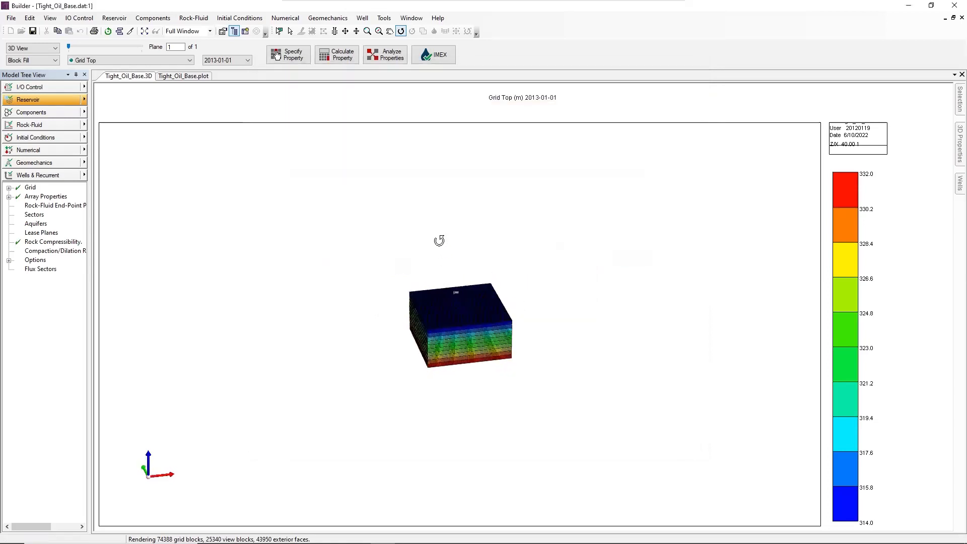
scroll(470, 327, "up", 5)
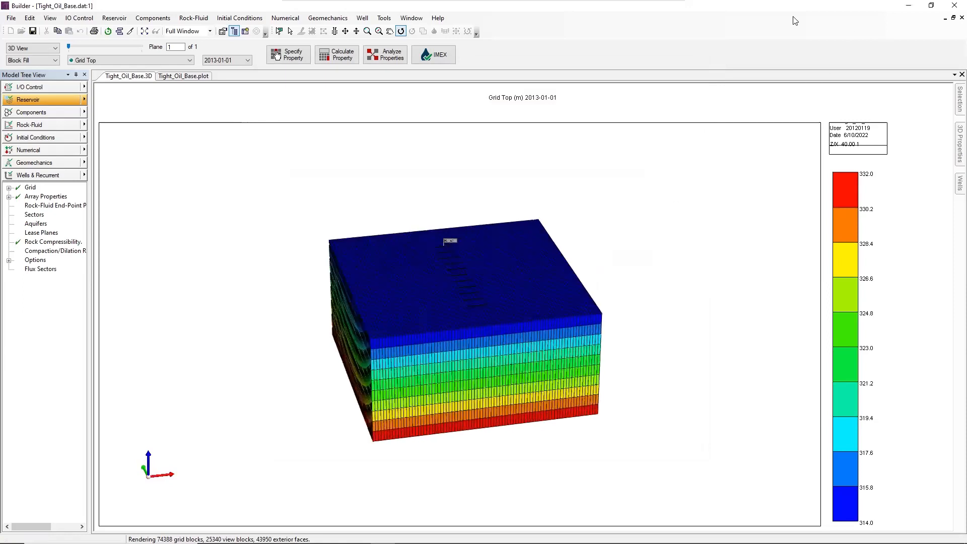
Shrink and move the Builder window to uncover the Launcher's file list, and locate the Tight_Oil_Base.cmm master dataset there
left_click(930, 5)
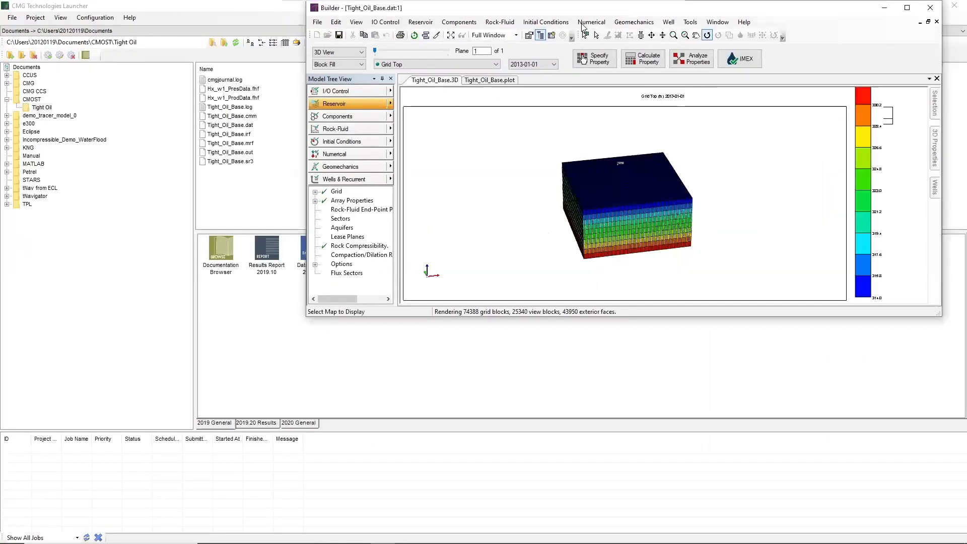
left_click_drag(600, 9, 534, 206)
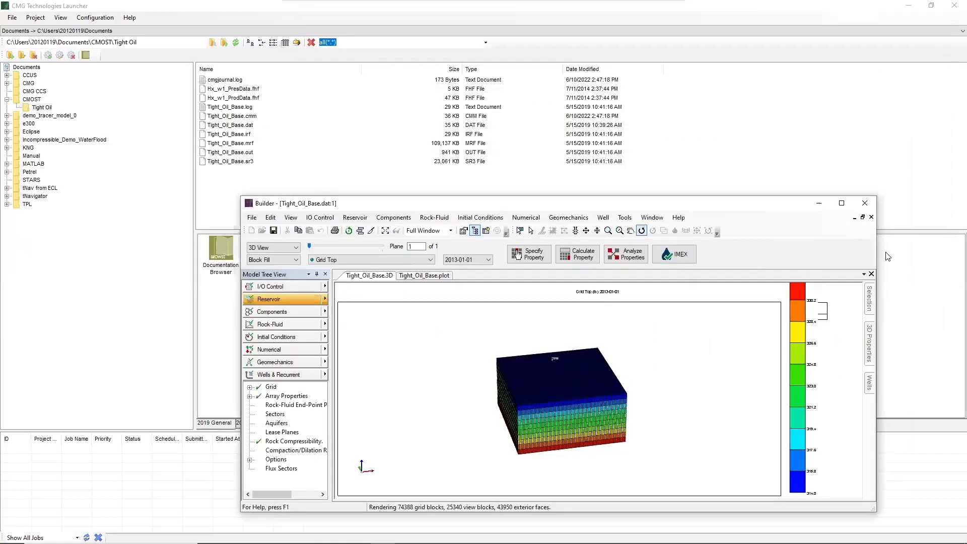
left_click_drag(699, 239, 690, 240)
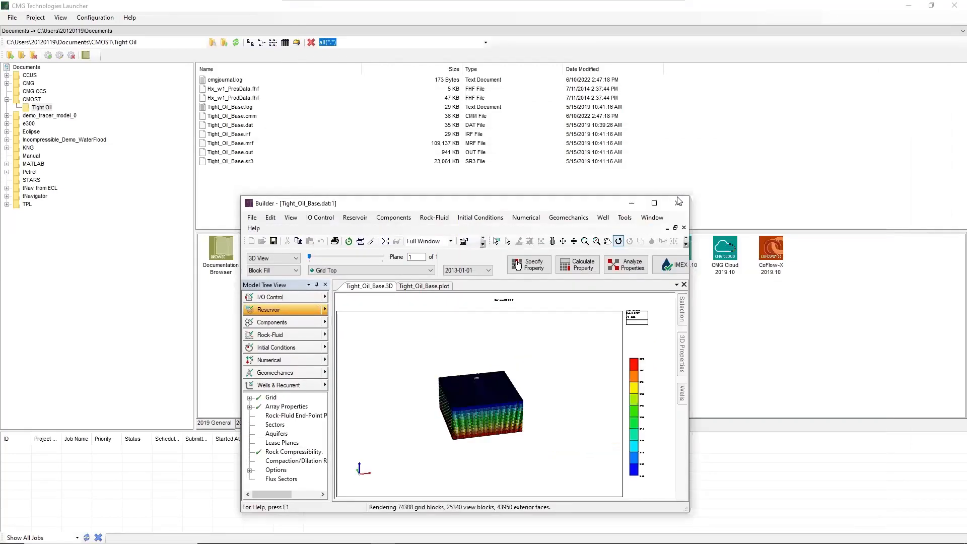
left_click_drag(581, 205, 656, 264)
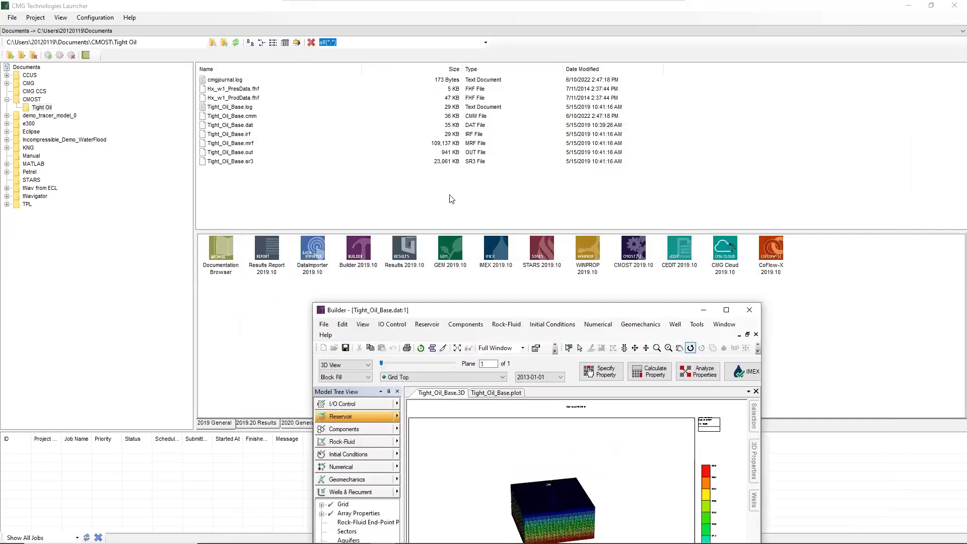
left_click(248, 120)
left_click(248, 119)
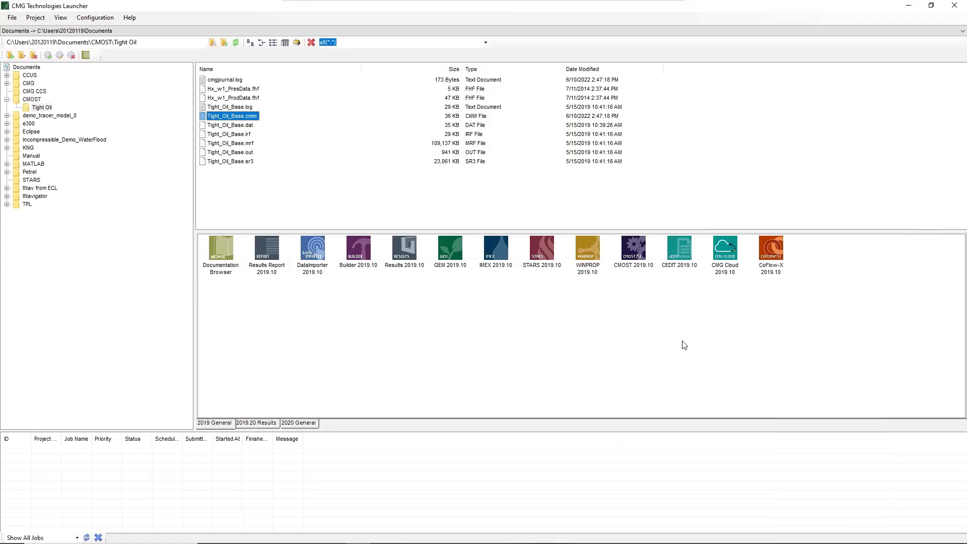
Launch CMOST 2019.10 from the CMG Technologies Launcher and maximize its window
left_click(624, 329)
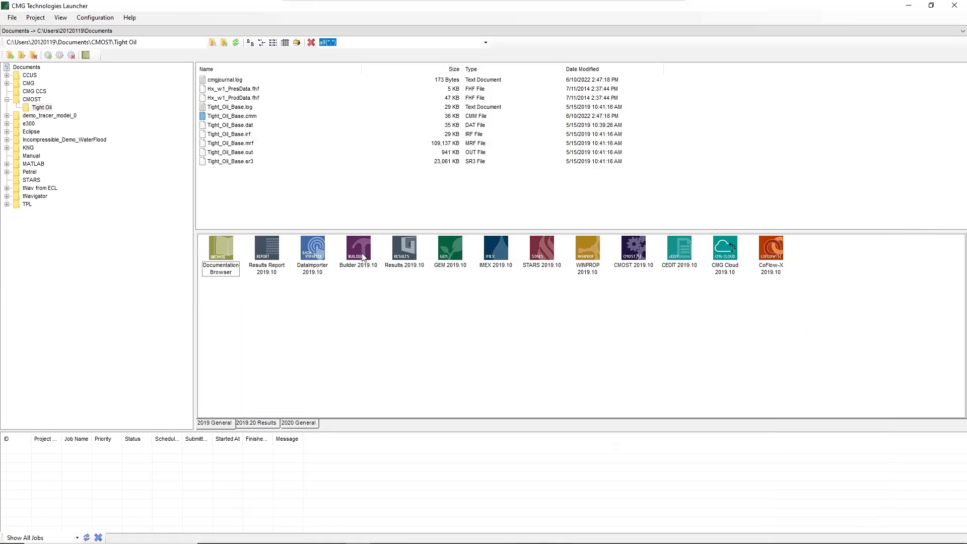
double_click(634, 248)
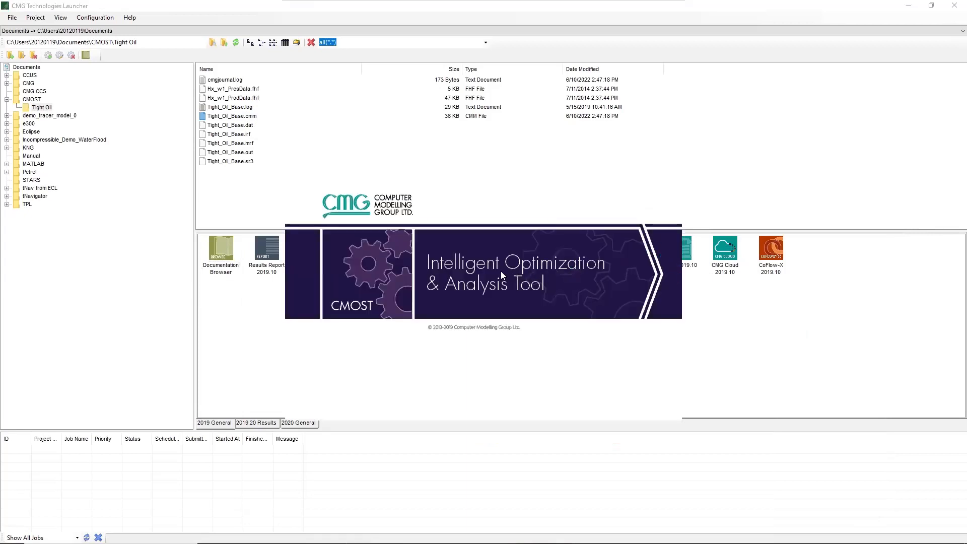
left_click_drag(442, 70, 539, 43)
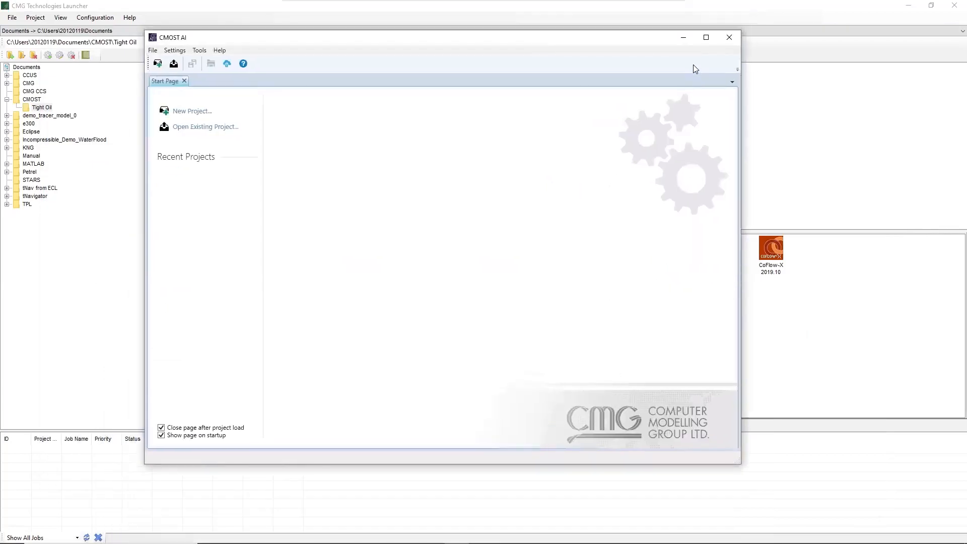
left_click(706, 37)
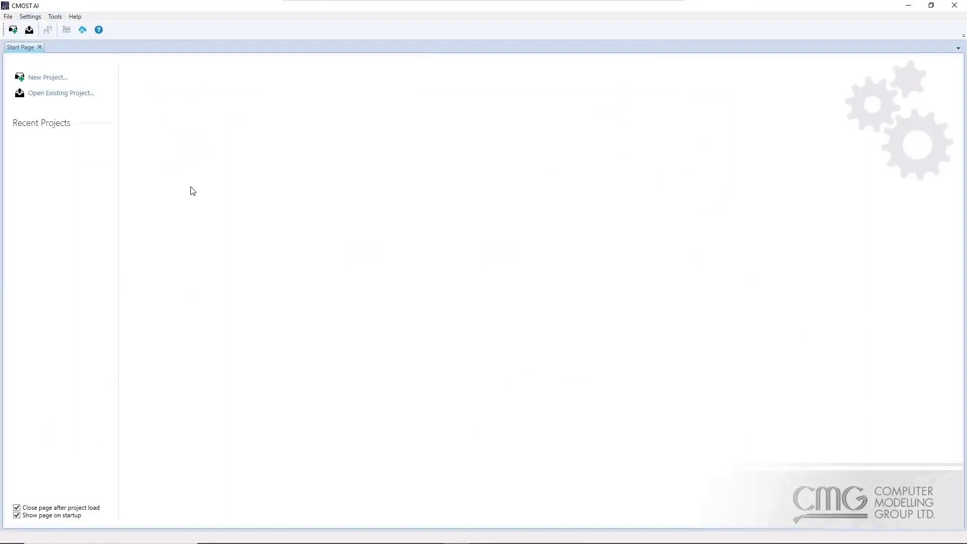
Create a new project named TightOil in the Tight Oil folder, using Tight_Oil_Base.dat as the base dataset
left_click(36, 79)
left_click(392, 205)
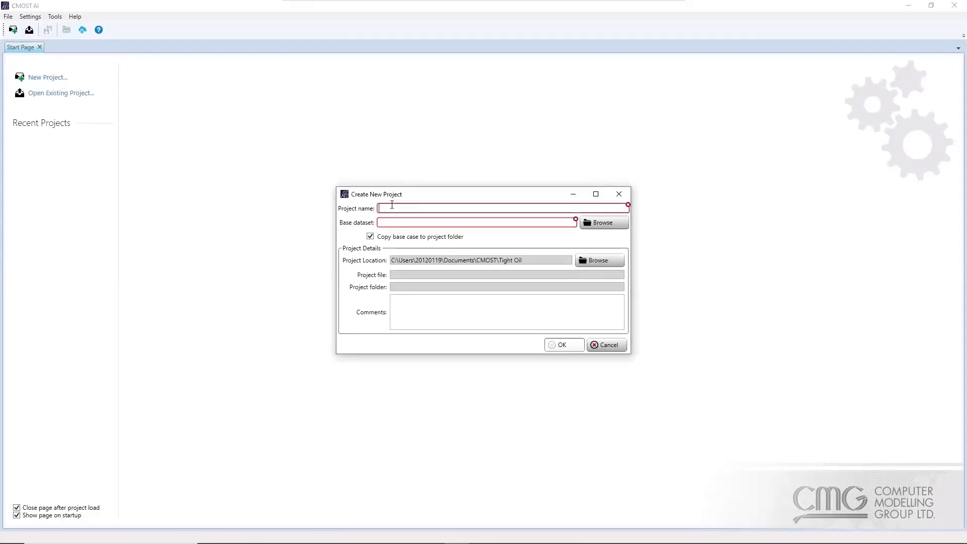
type("Tigh")
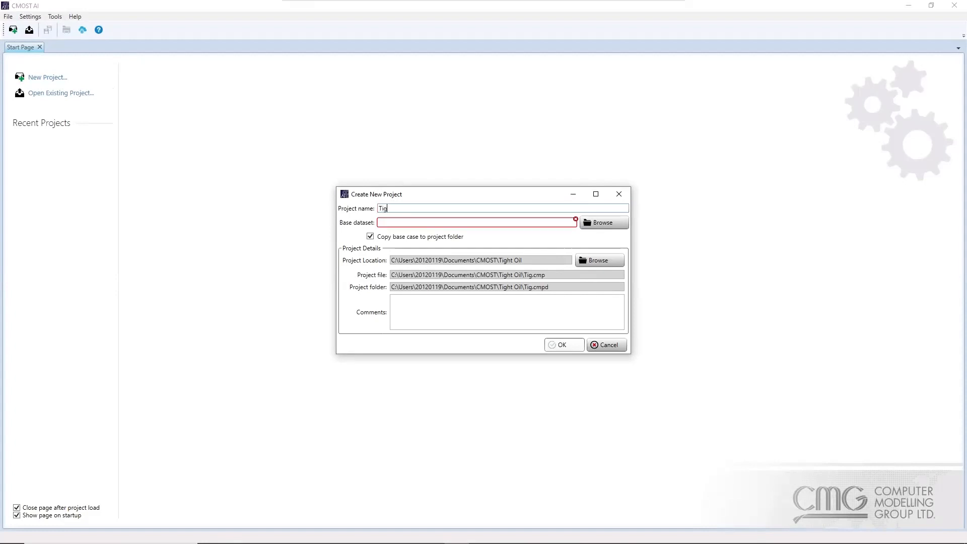
type("tOil")
left_click(599, 223)
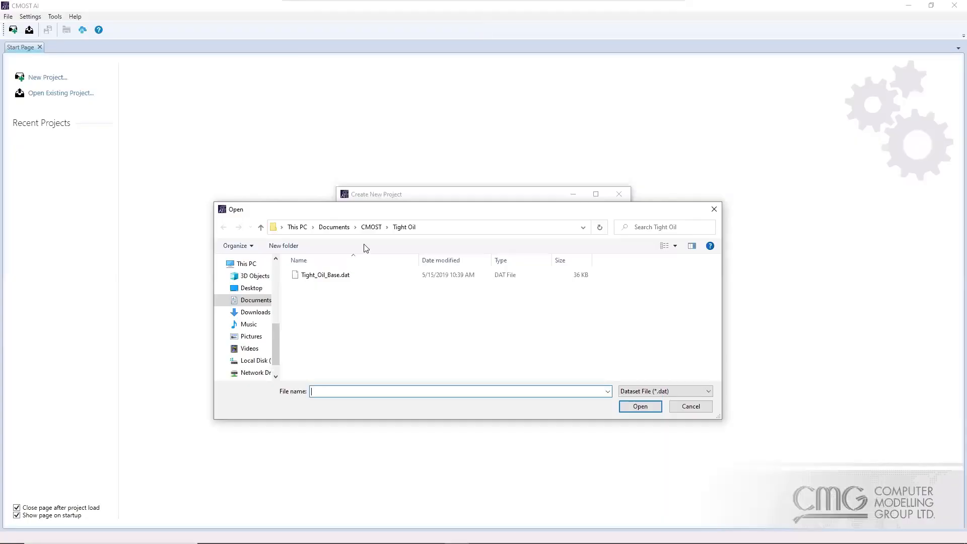
left_click_drag(387, 216, 409, 268)
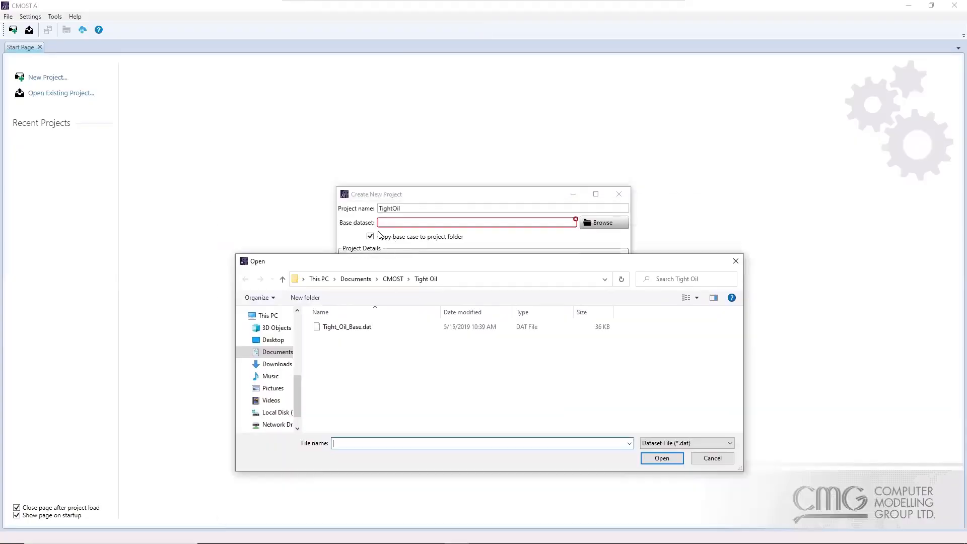
left_click(350, 327)
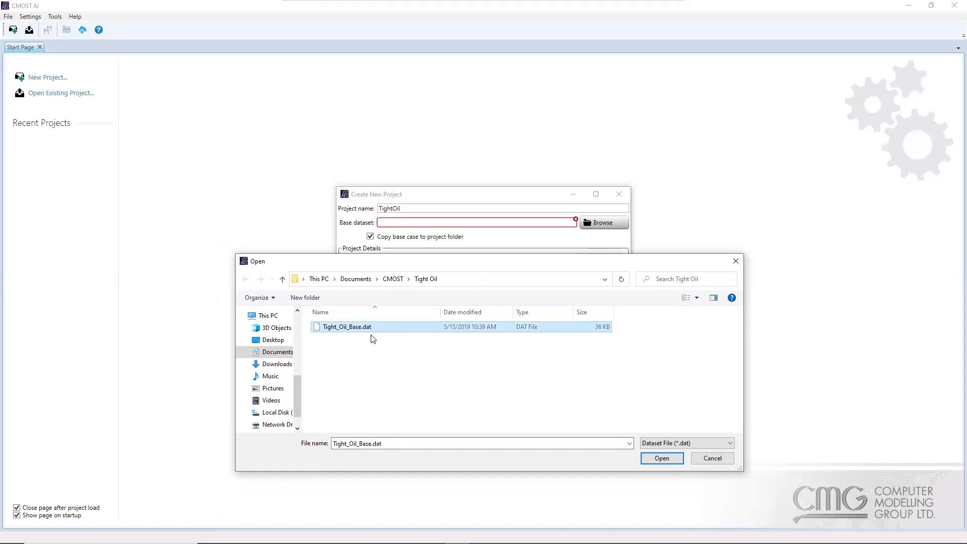
left_click(654, 459)
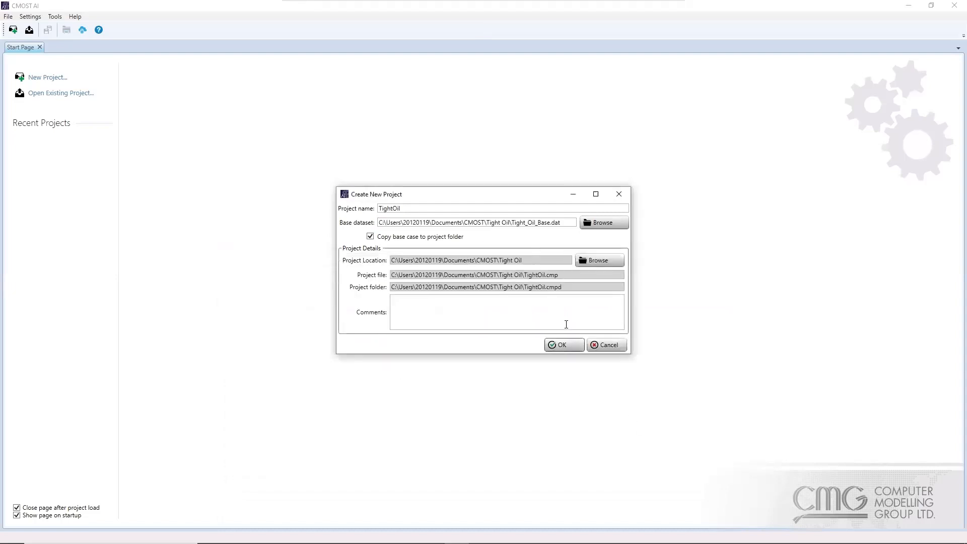
left_click(565, 345)
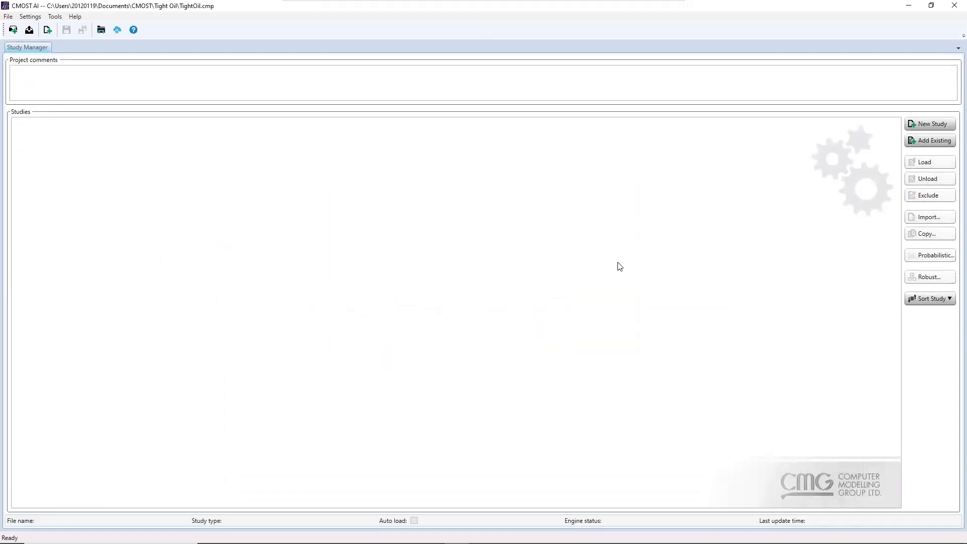
Create a User Defined study named TightOil_Sensitivity, using Tight_Oil_Base.dat from the TightOil.cmpd folder as its base dataset
left_click(930, 125)
left_click_drag(441, 250, 372, 252)
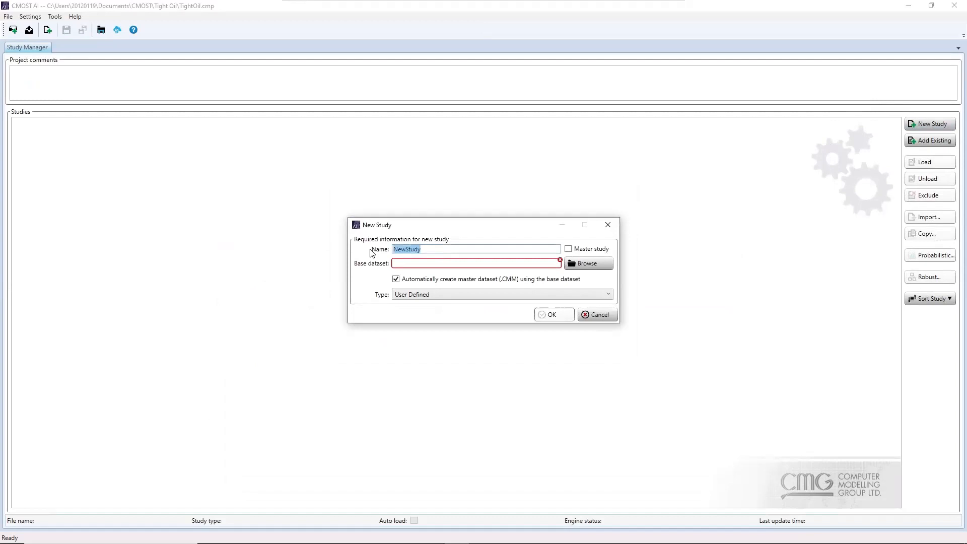
type("TightOil_Sensitivity")
left_click(592, 266)
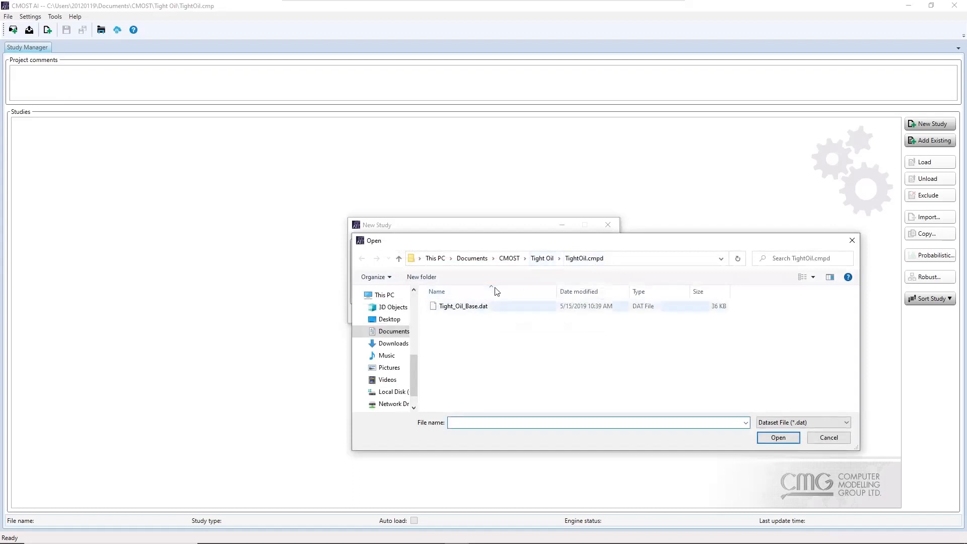
left_click(540, 259)
left_click(460, 317)
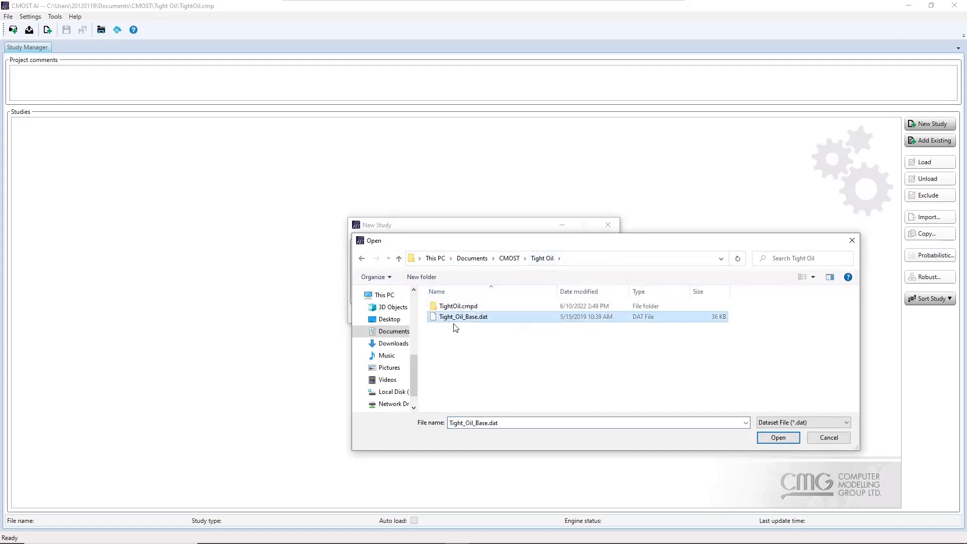
double_click(453, 306)
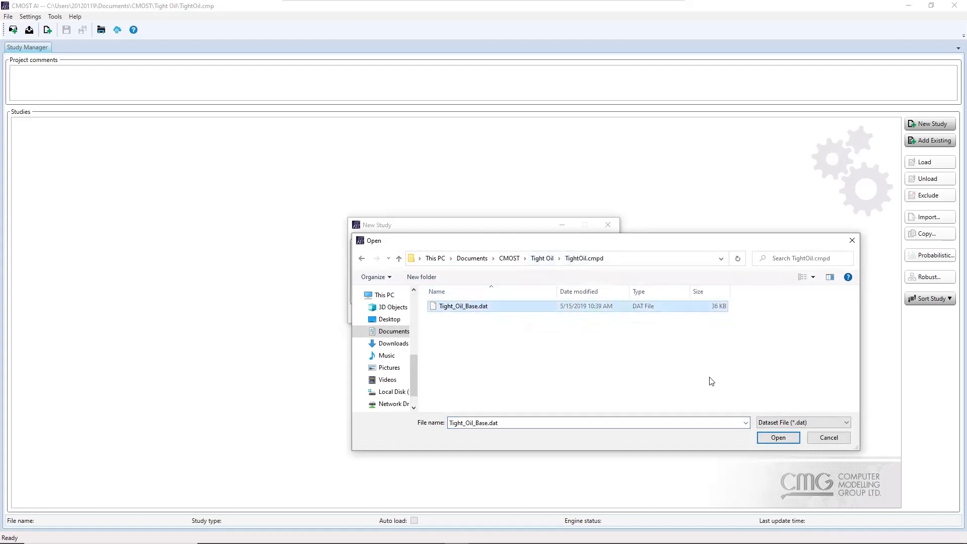
left_click(778, 438)
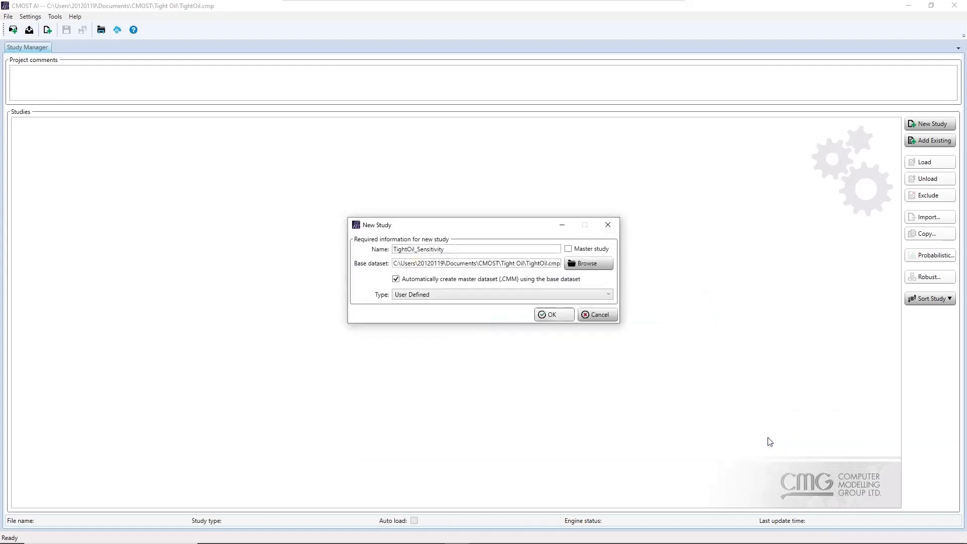
left_click(567, 317)
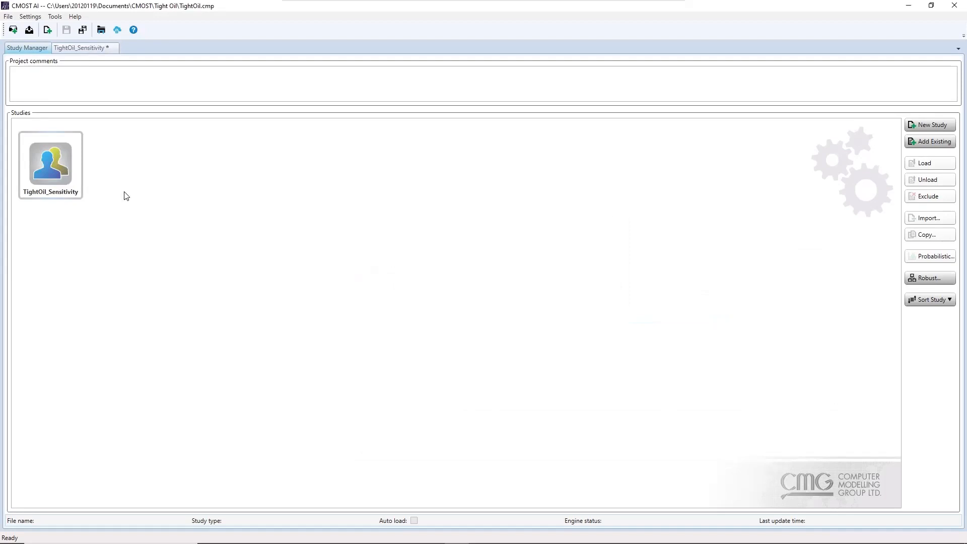
Look over the TightOil_Sensitivity study, and exclude it from the project while saving its changes
double_click(59, 178)
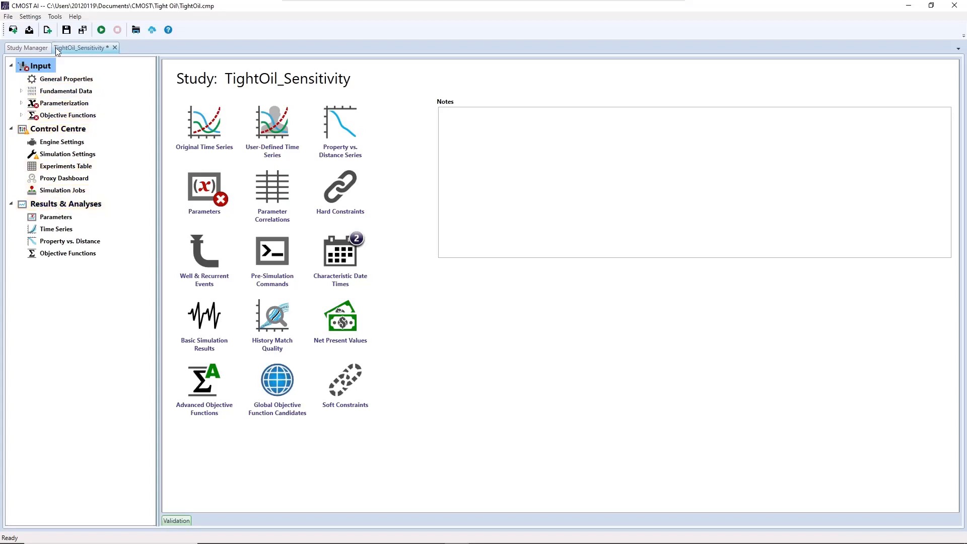
left_click(31, 53)
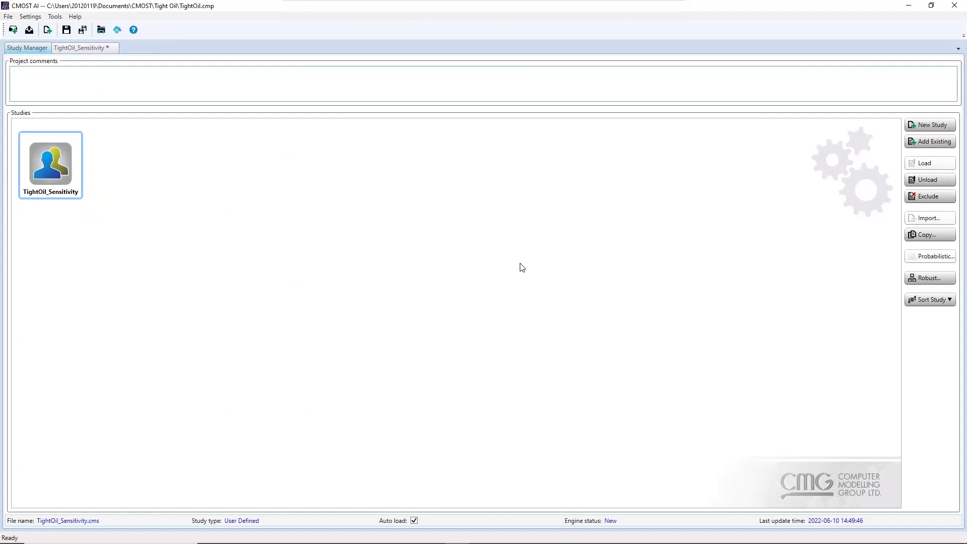
right_click(59, 182)
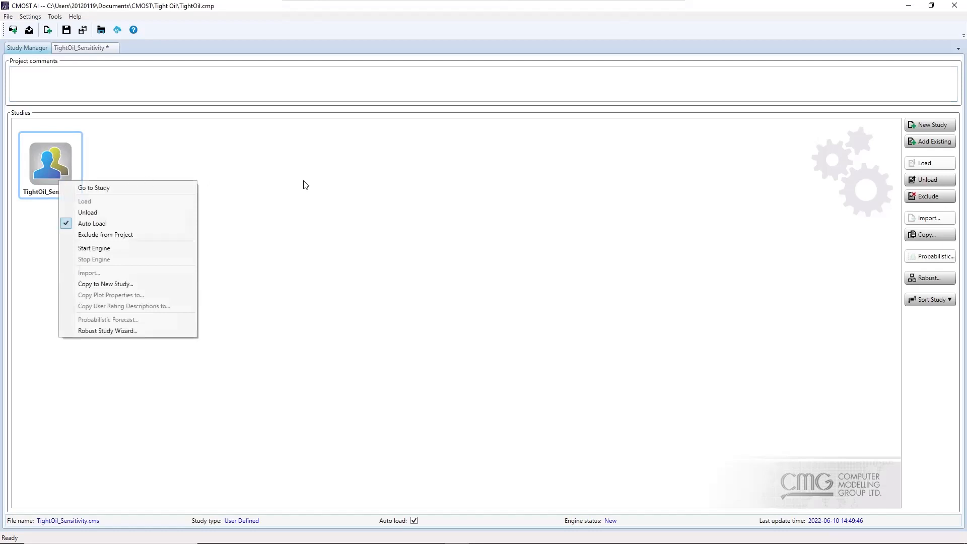
left_click(544, 226)
left_click(61, 168)
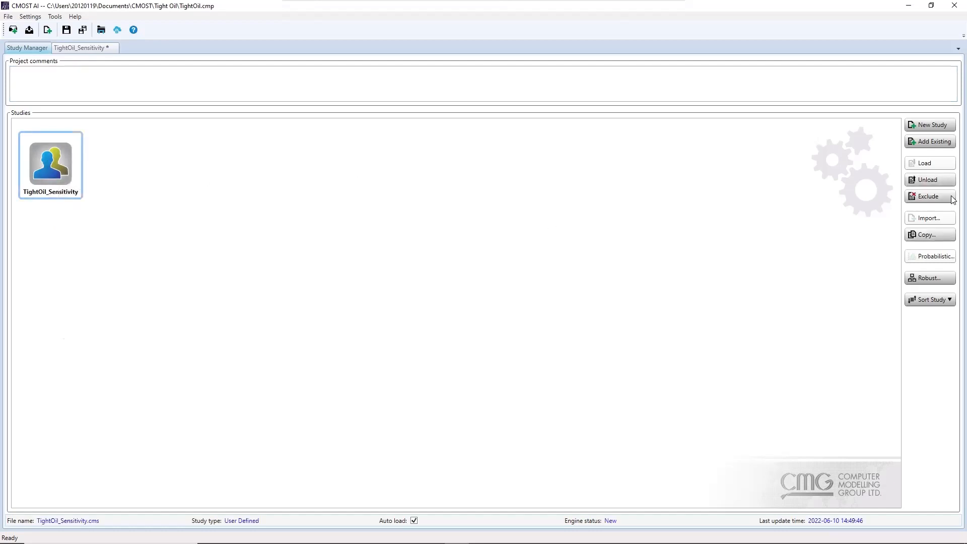
left_click(944, 200)
left_click(453, 313)
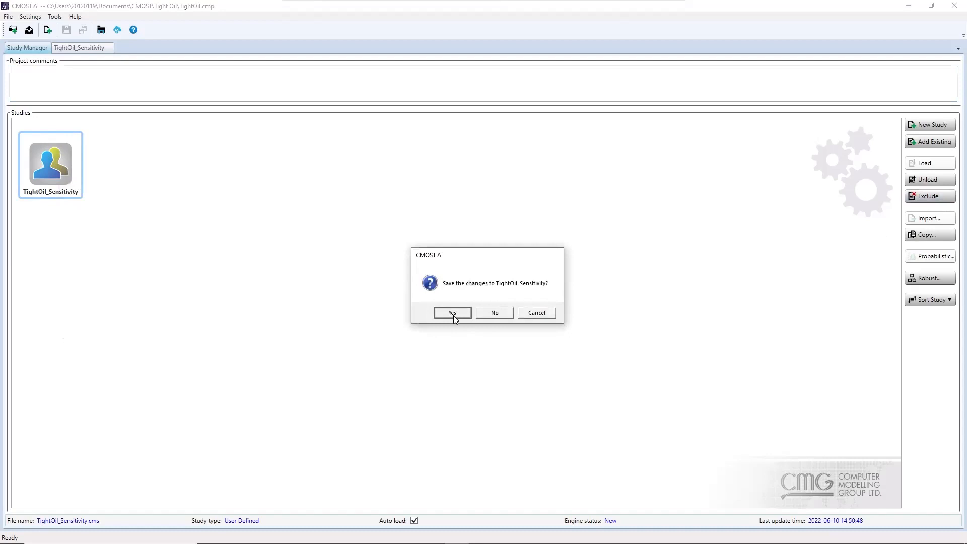
left_click(475, 313)
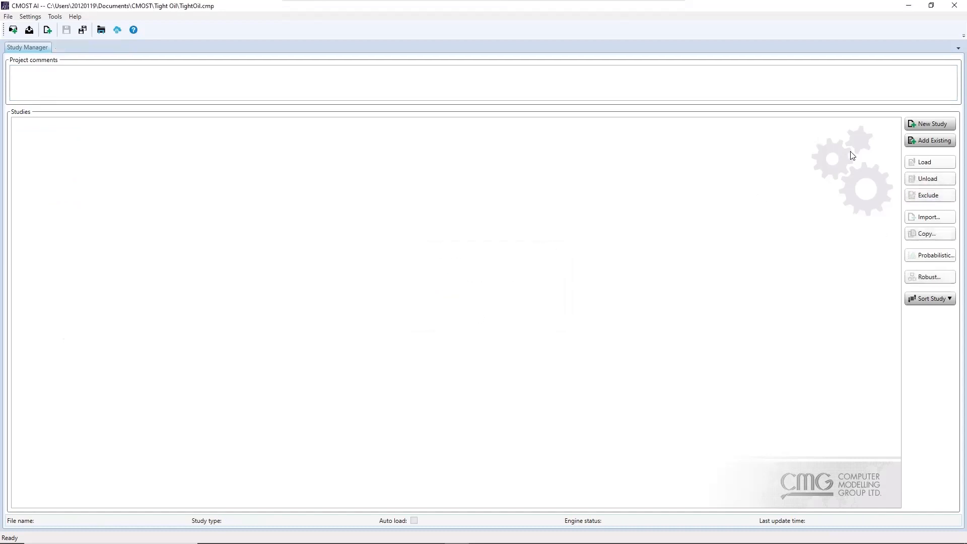
Create a Sensitivity Analysis study named TightOil, using Tight_Oil_Base.dat from the TightOil.cmpd folder as its base dataset
left_click(928, 125)
double_click(437, 248)
type("TightOil")
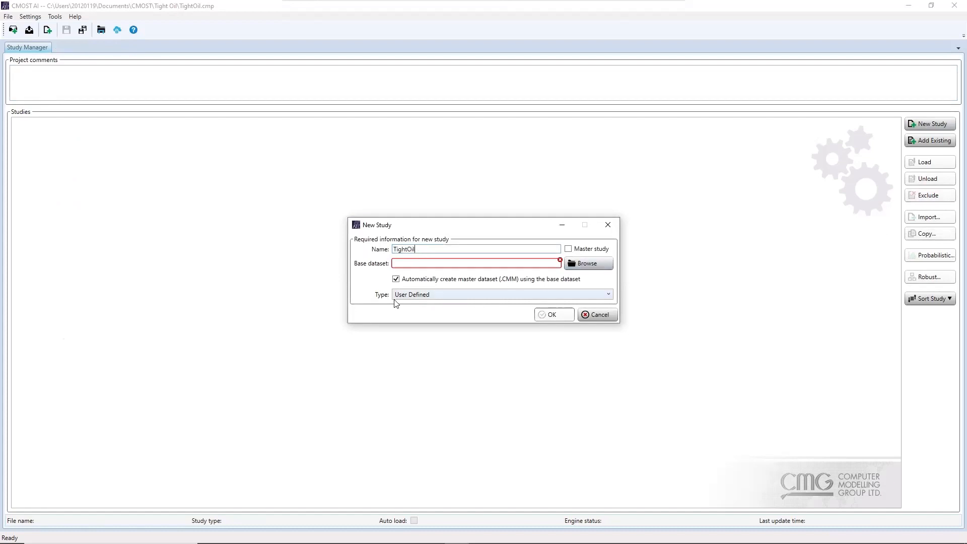
left_click(413, 295)
left_click(412, 316)
left_click(589, 264)
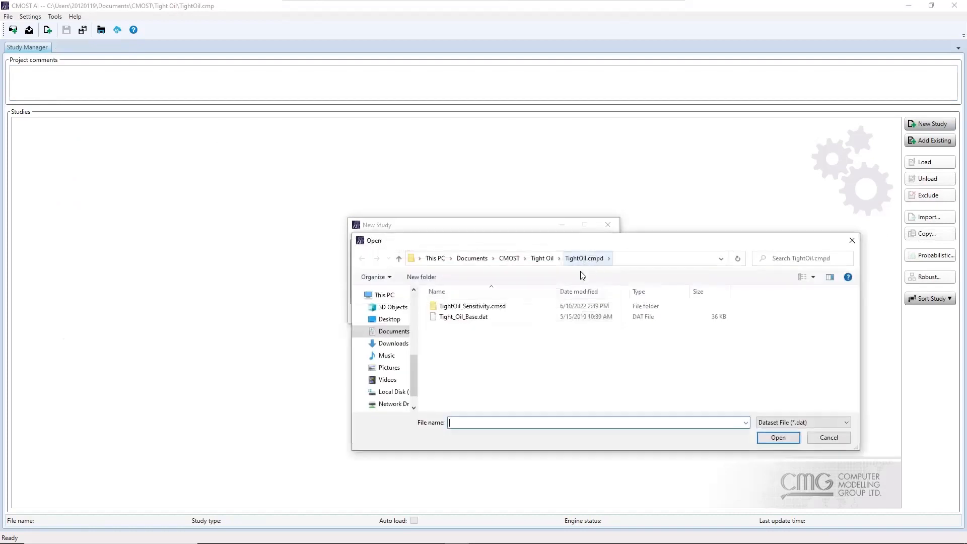
left_click(480, 317)
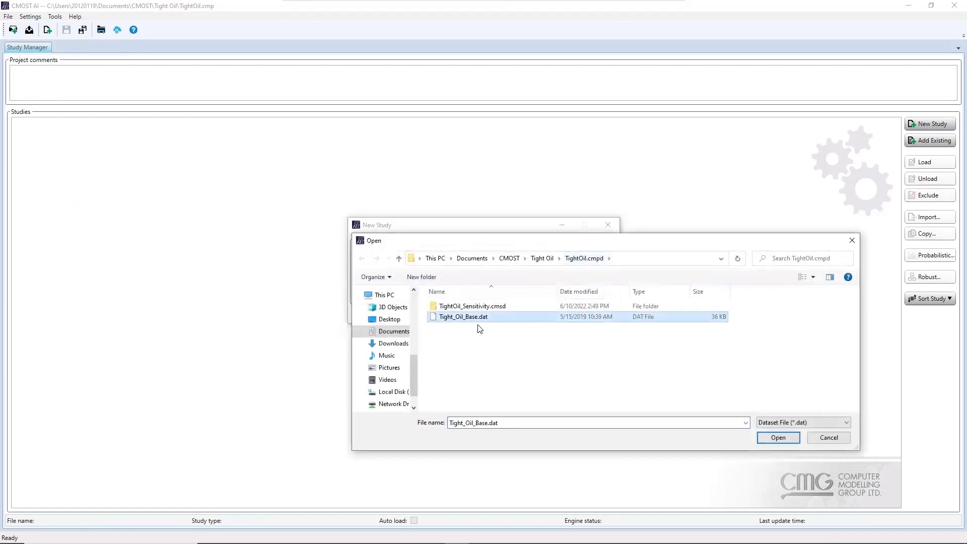
left_click(778, 437)
left_click(559, 319)
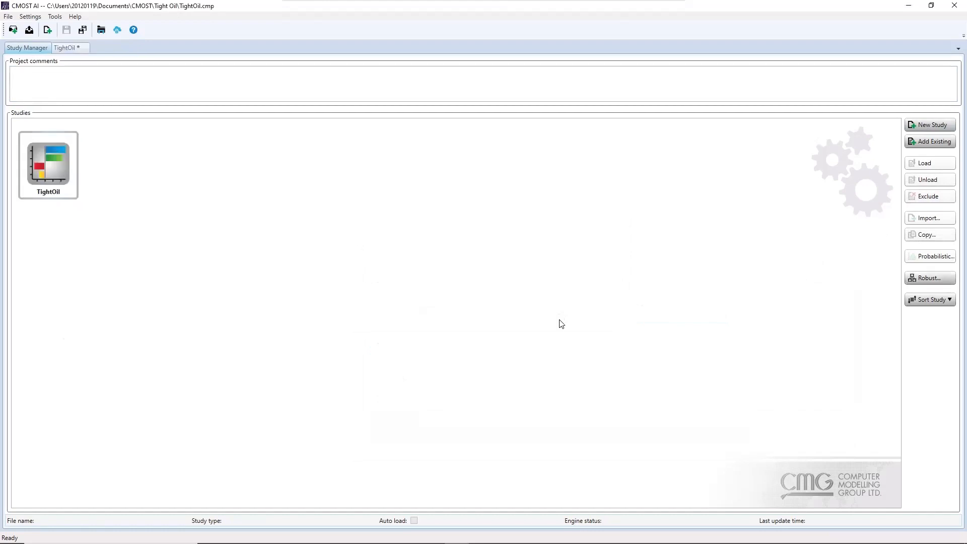
Open the TightOil study's General Properties and import the field history files Hx_w1_PresData.fhf and Hx_w1_ProdData.fhf from the Tight Oil folder
mouse_move(46, 190)
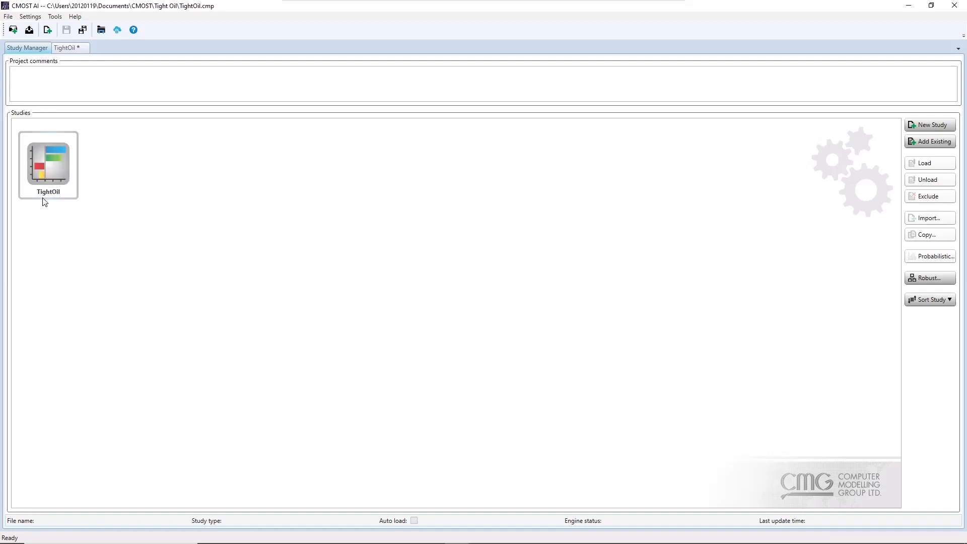
left_click(57, 194)
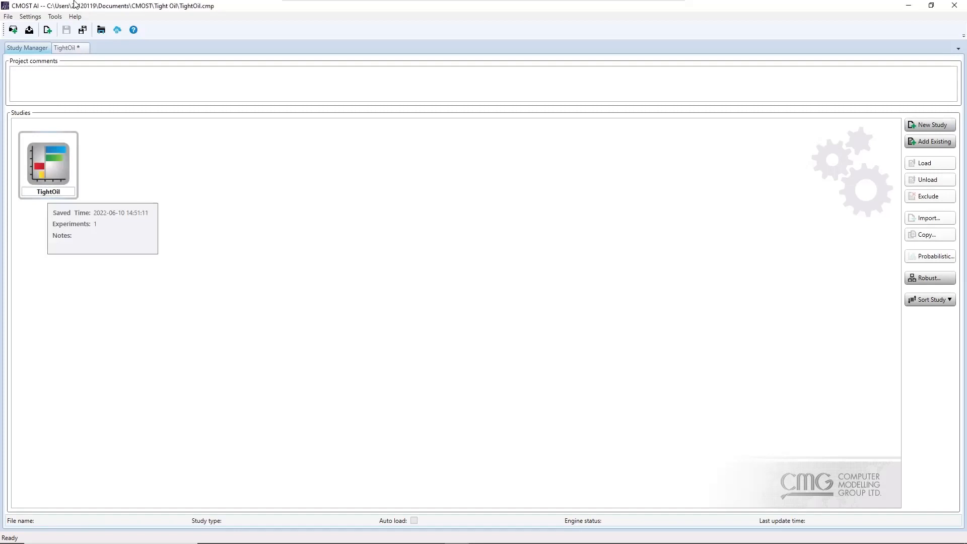
double_click(55, 170)
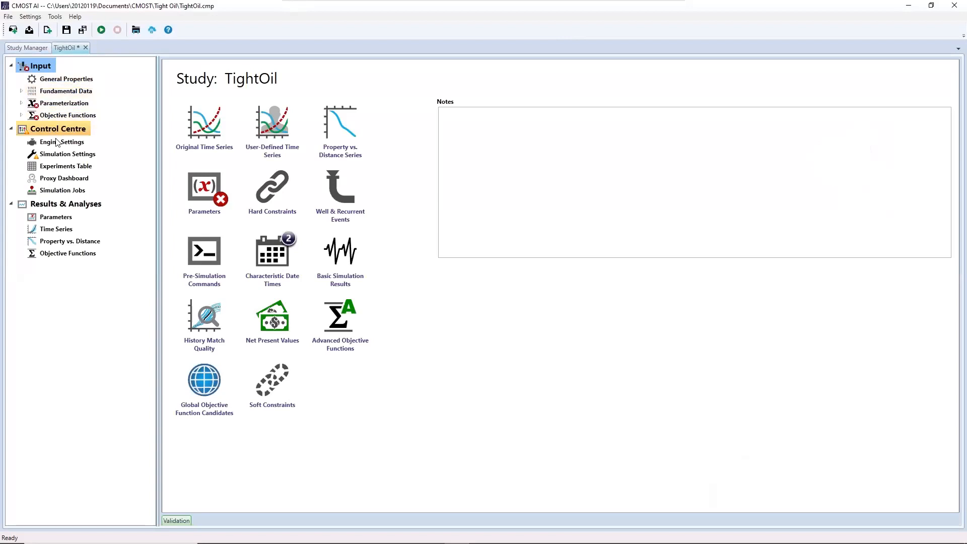
left_click(54, 79)
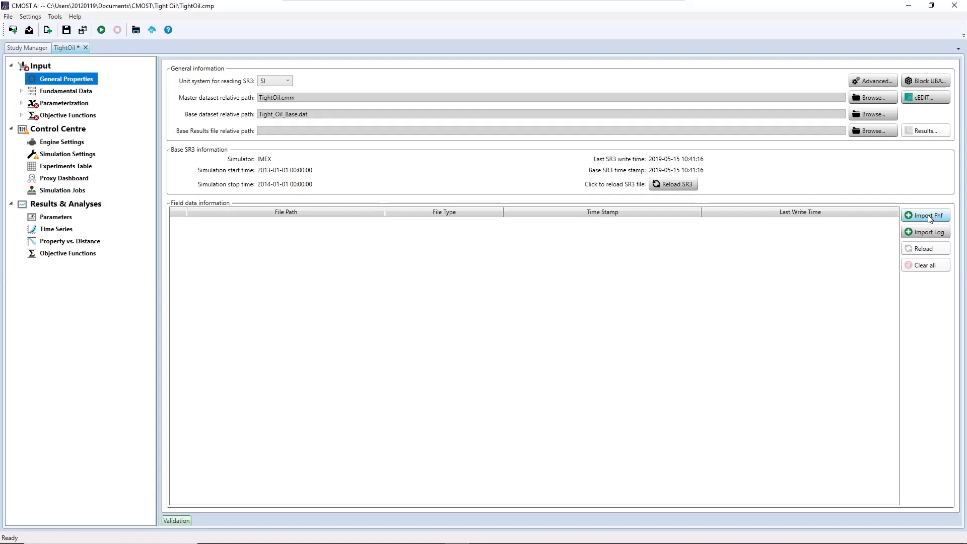
left_click(928, 216)
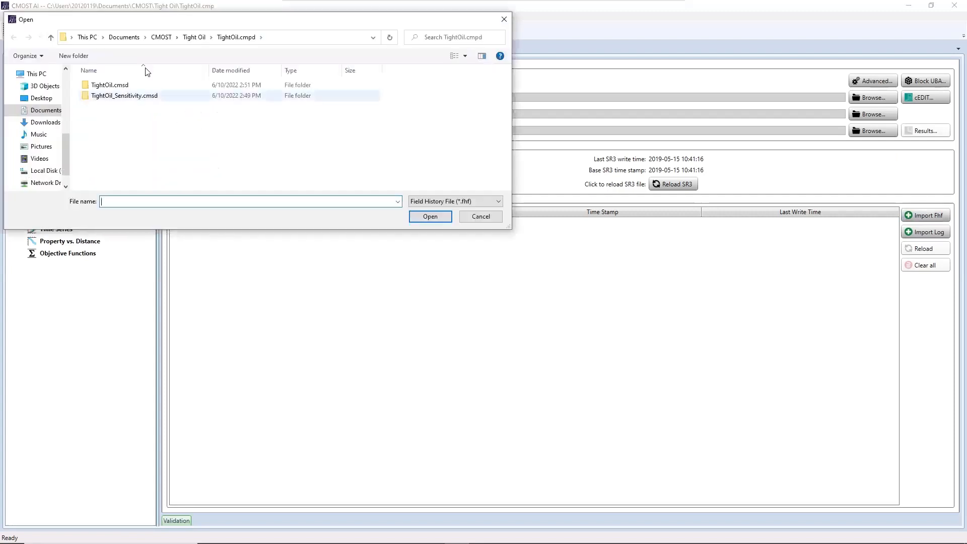
left_click(195, 36)
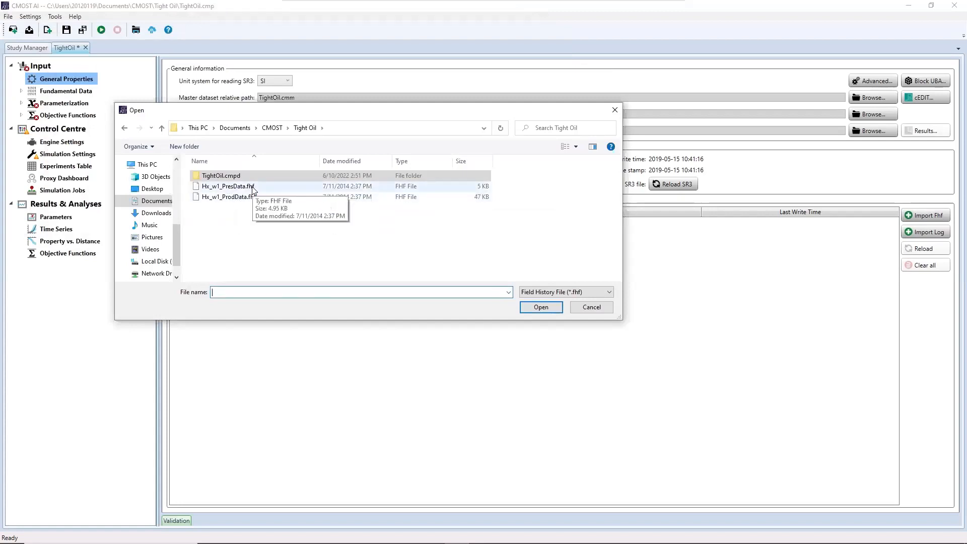
left_click_drag(244, 252, 228, 184)
left_click(546, 304)
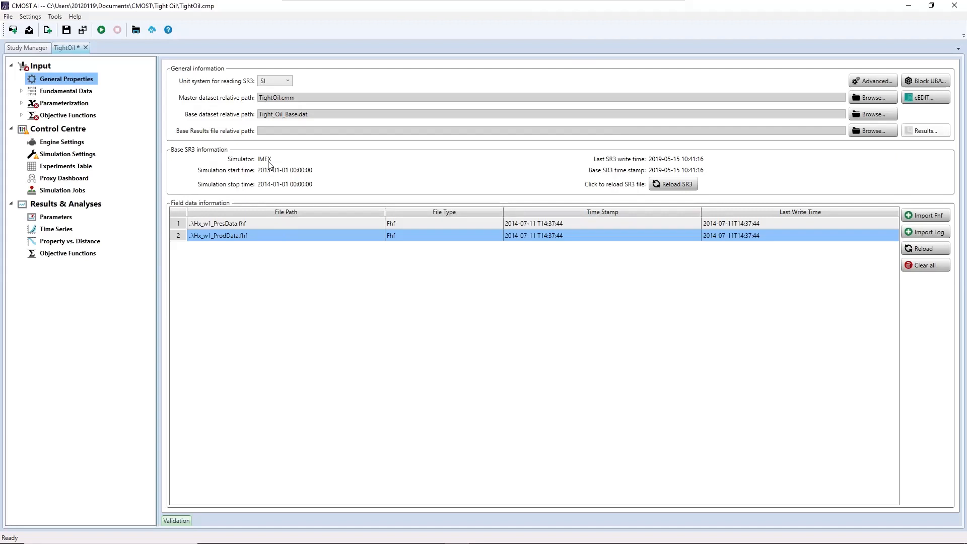
Look through the study's Fundamental Data, Parameterization and Objective Functions sections, and try to import parameters into its parameter list
left_click(52, 93)
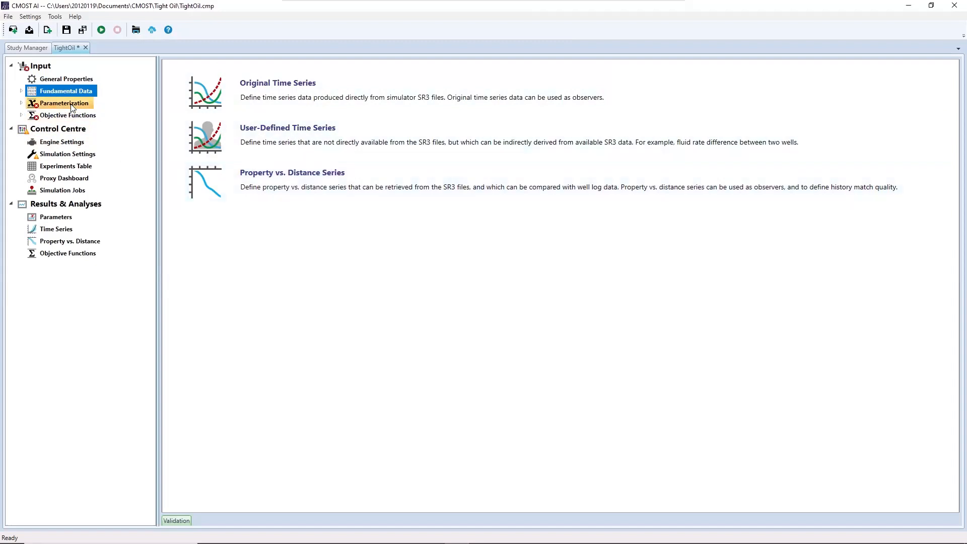
left_click(71, 104)
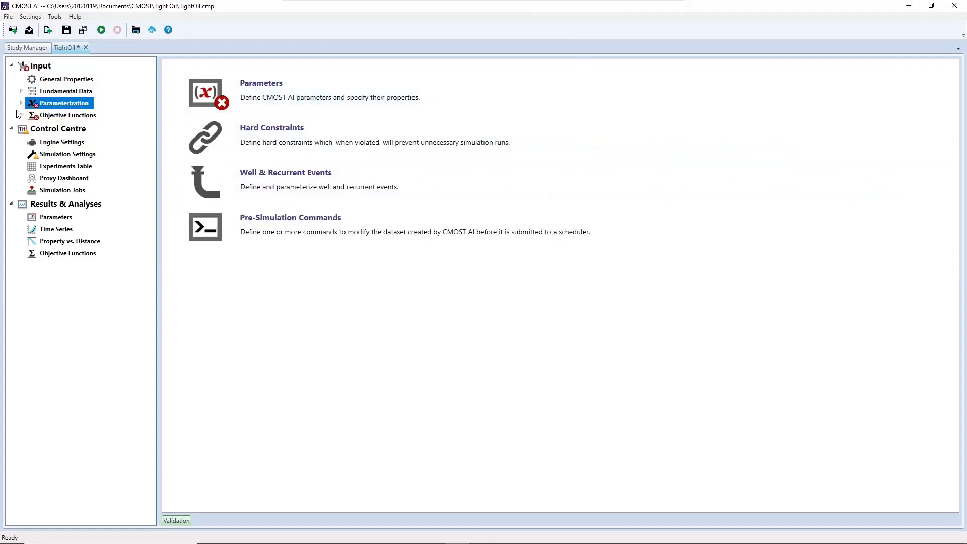
left_click(70, 117)
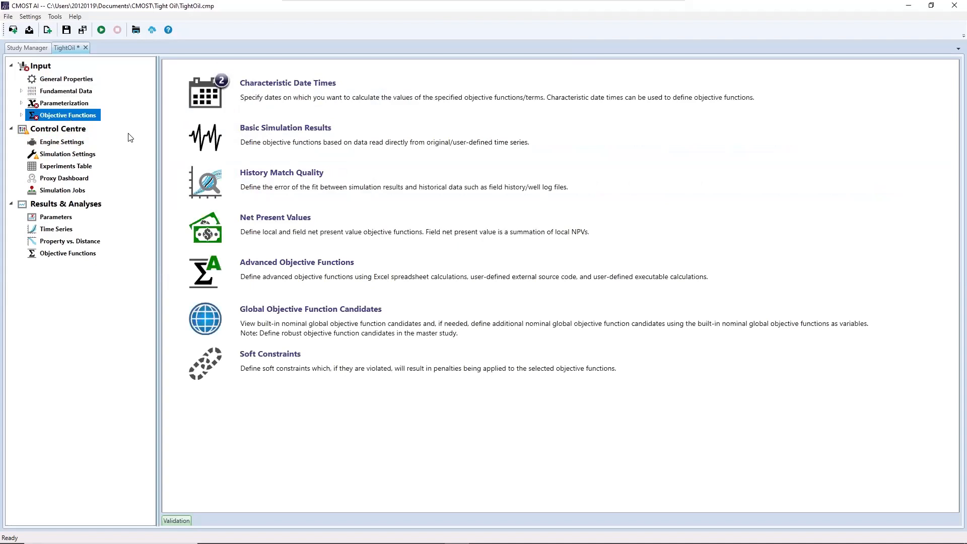
left_click(50, 103)
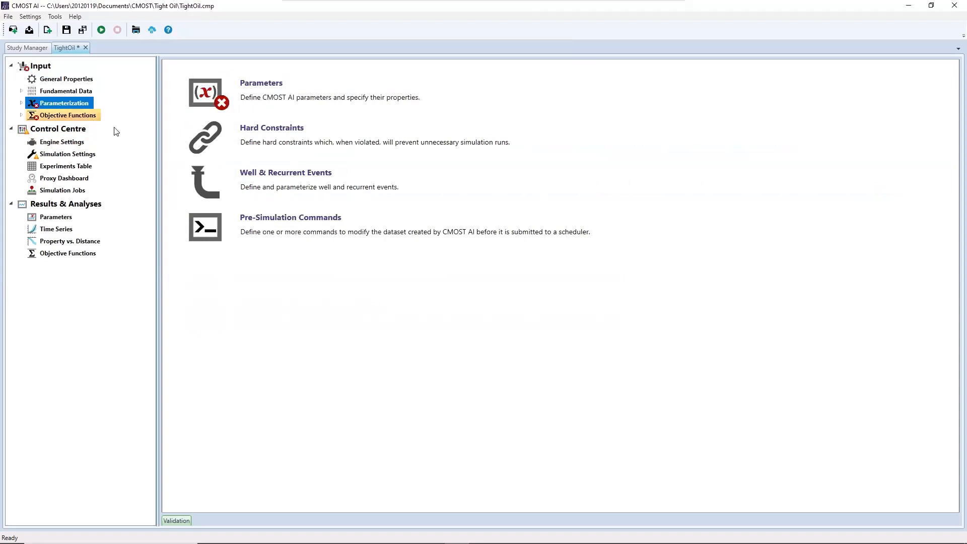
left_click(21, 103)
left_click(57, 117)
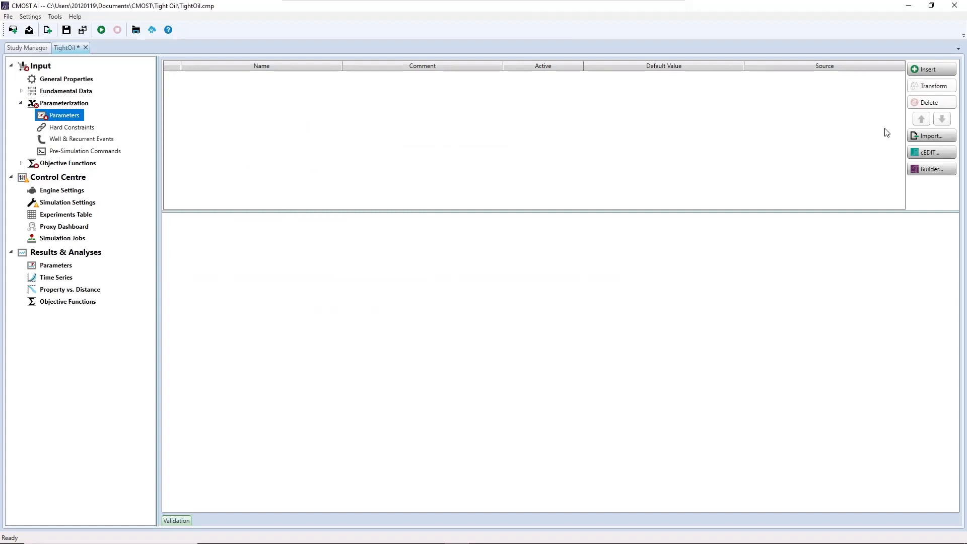
left_click(932, 137)
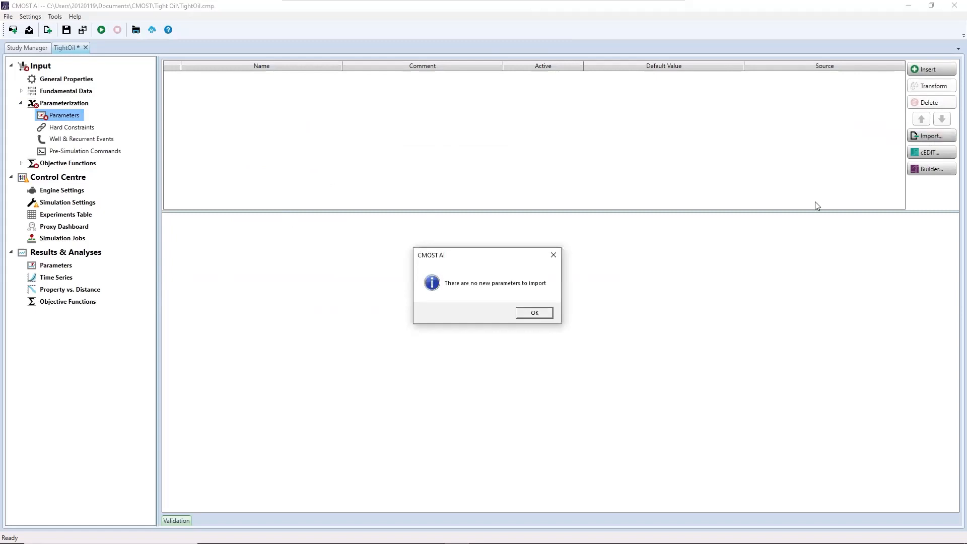
left_click(947, 136)
left_click(545, 314)
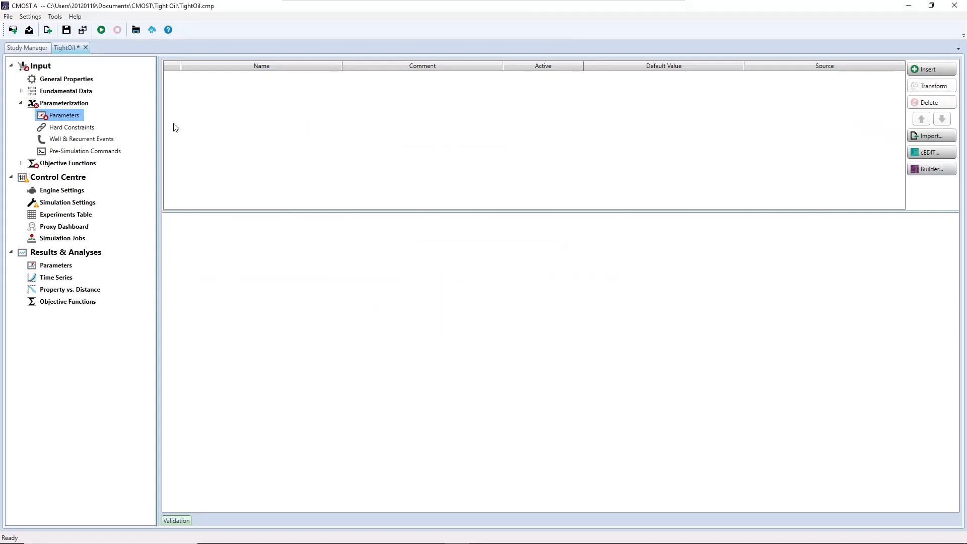
Exclude the TightOil study from the project, saving its changes
left_click(24, 46)
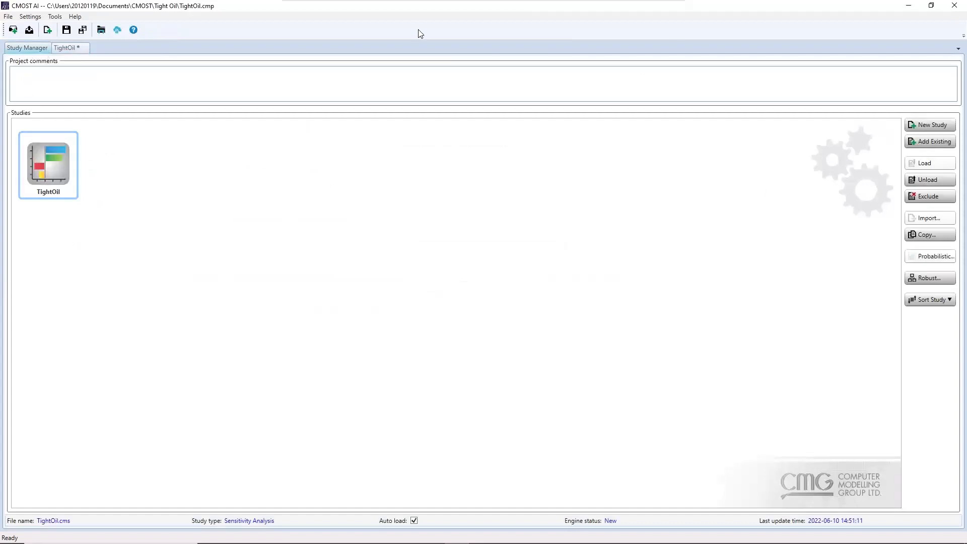
right_click(51, 149)
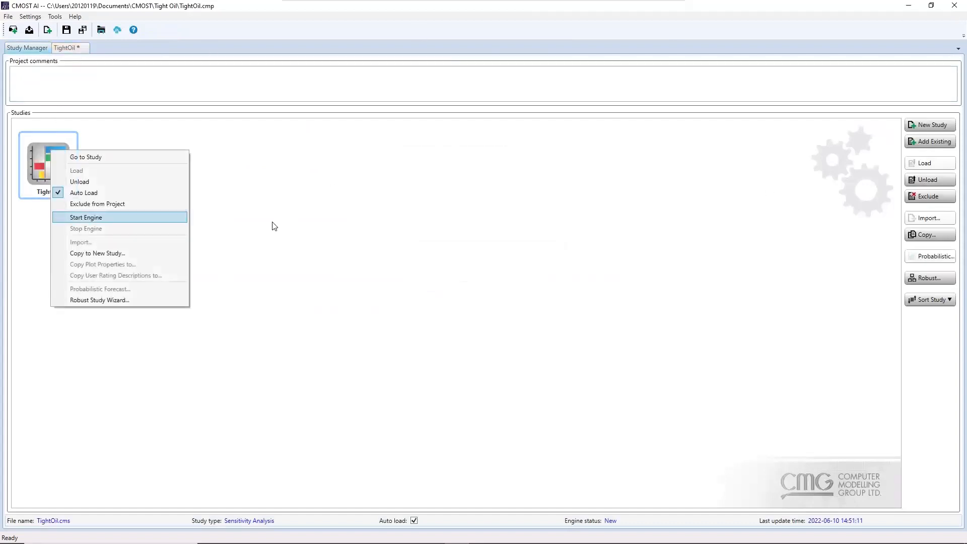
left_click(928, 196)
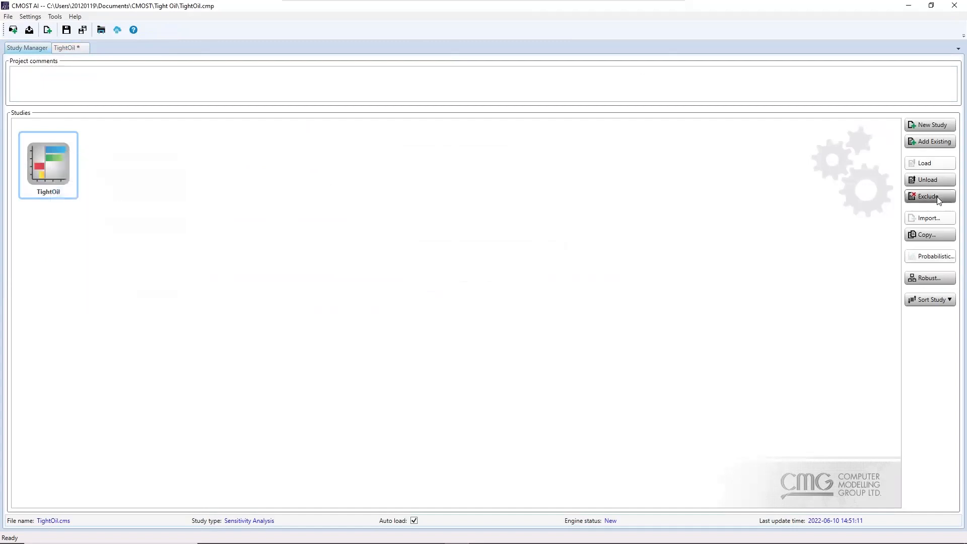
left_click(448, 314)
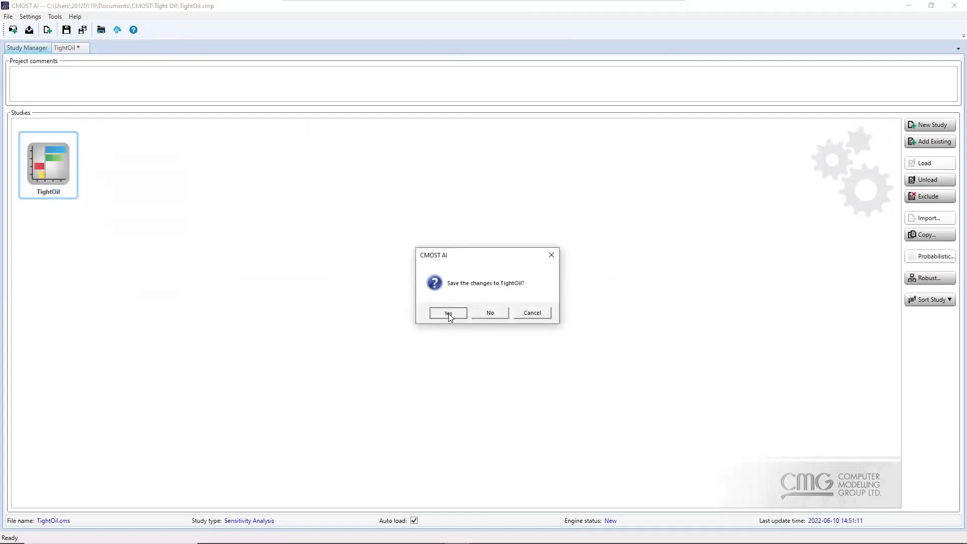
left_click(473, 313)
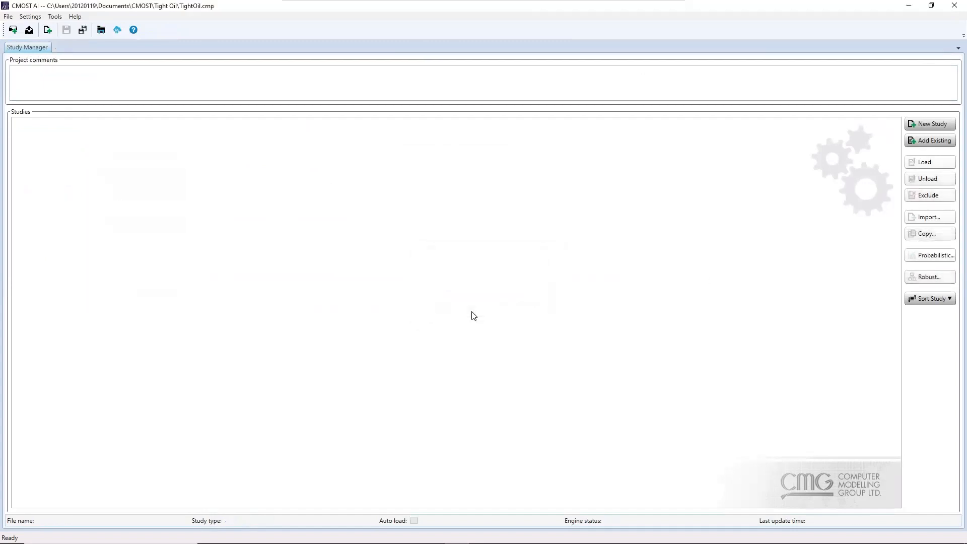
left_click(10, 17)
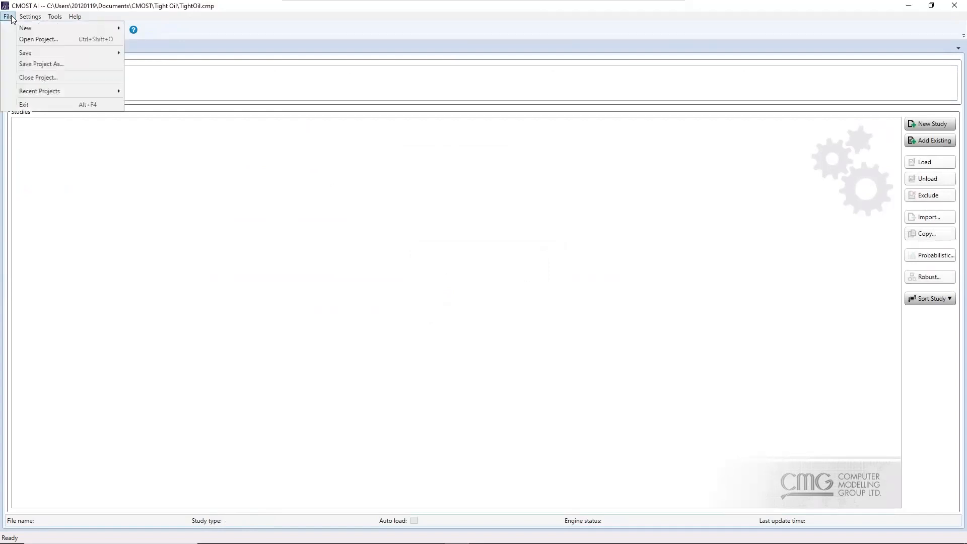
mouse_move(33, 30)
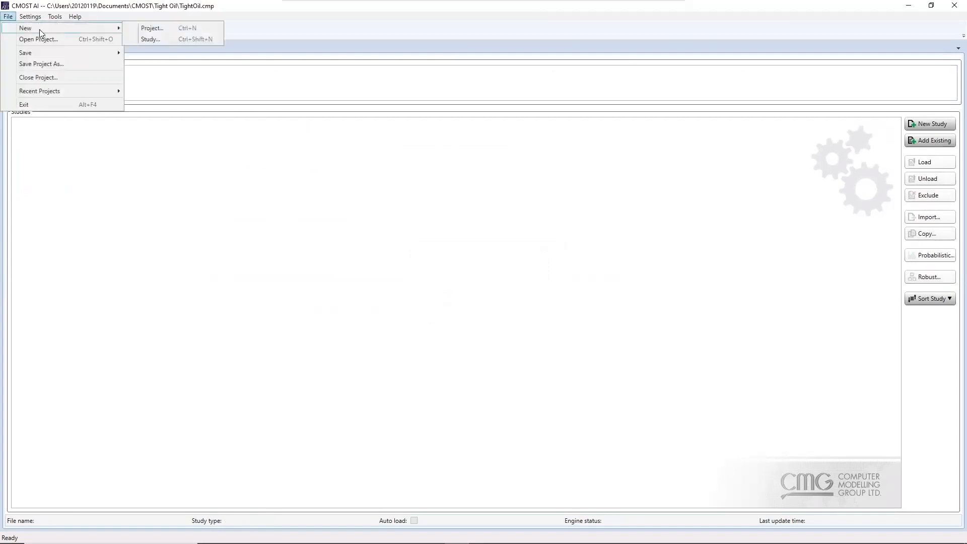
left_click(156, 28)
left_click(485, 311)
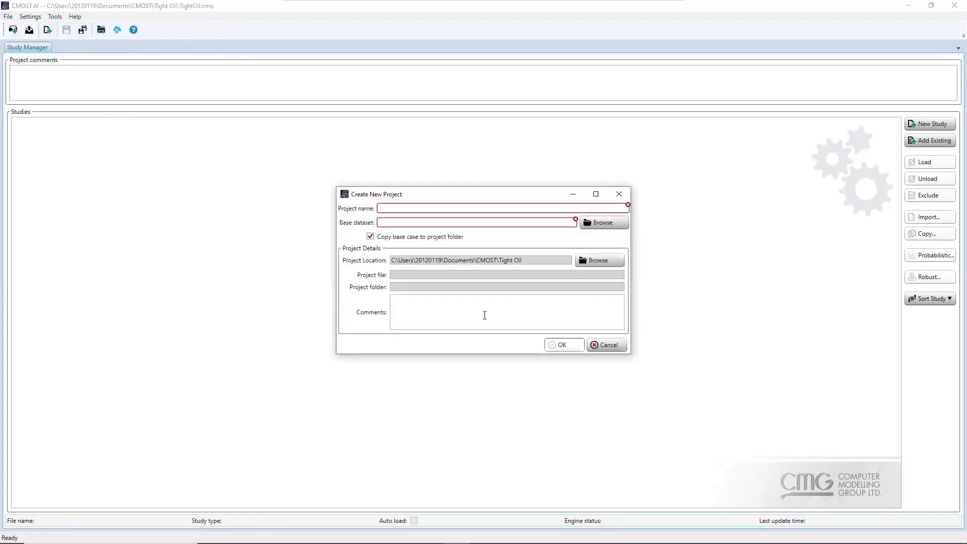
left_click(405, 205)
left_click(609, 344)
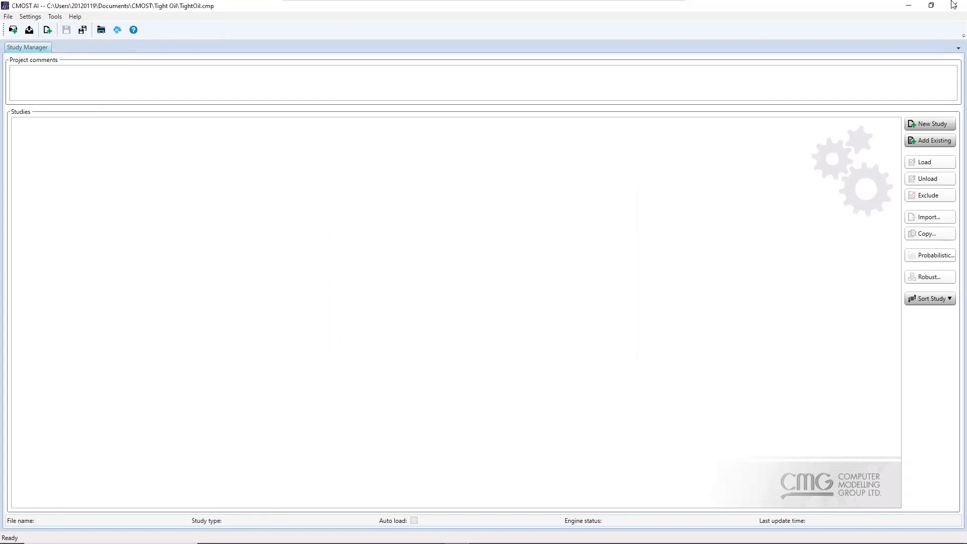
Close CMOST and delete the TightOil.cmp project file with its metadata and settings files from the Tight Oil folder
left_click(954, 5)
left_click(481, 314)
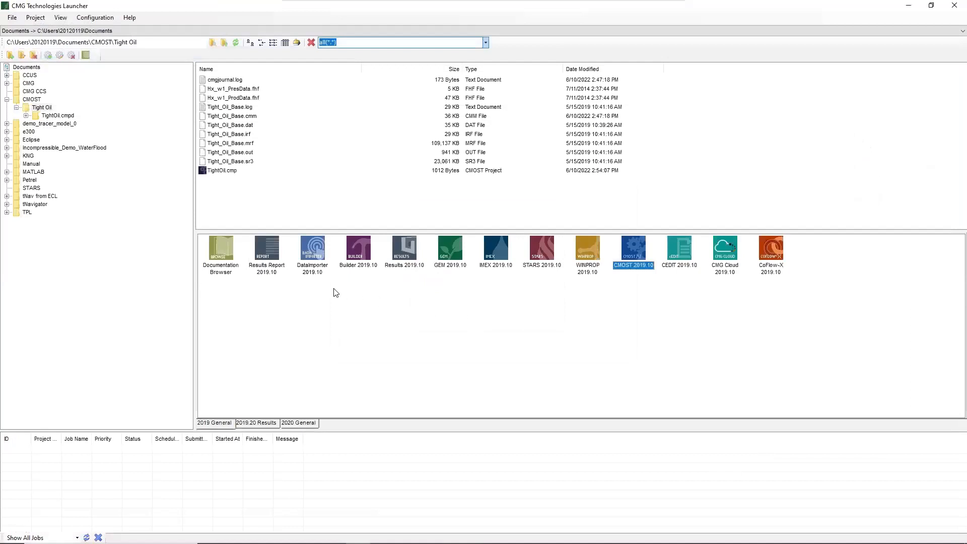
left_click(250, 203)
left_click_drag(269, 216, 225, 171)
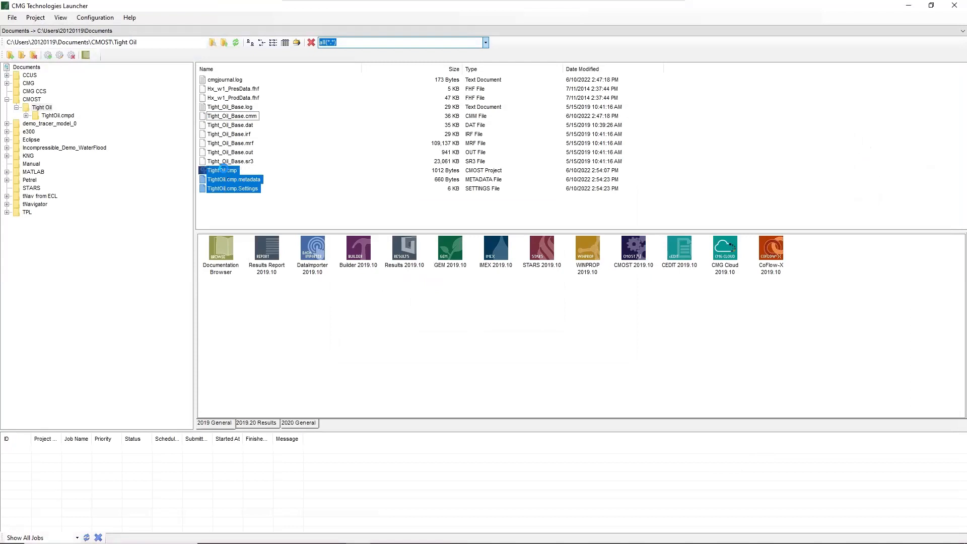
right_click(225, 171)
left_click(258, 267)
left_click(362, 195)
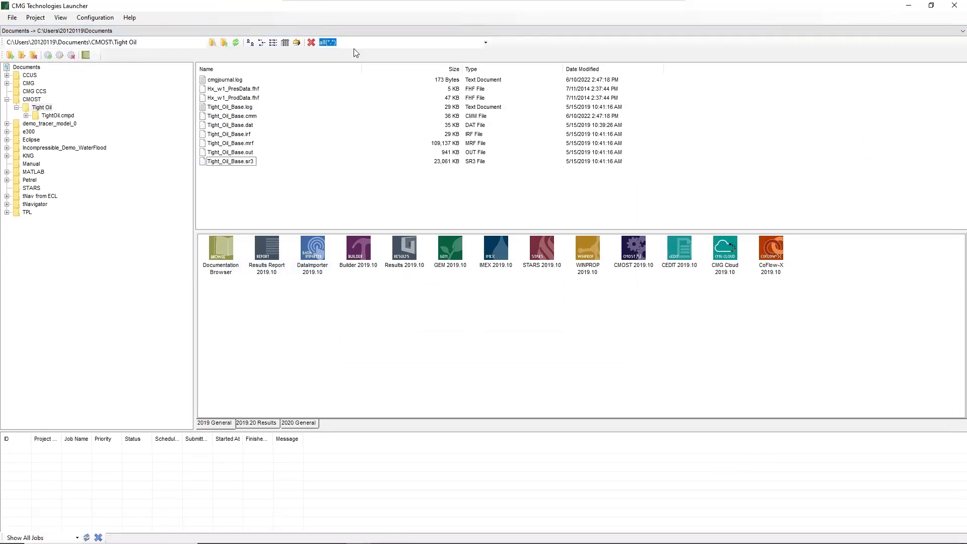
Save the Tight_Oil_Base model in Builder and overwrite its CMOST master dataset Tight_Oil_Base.cmm with the defined parameters
double_click(365, 257)
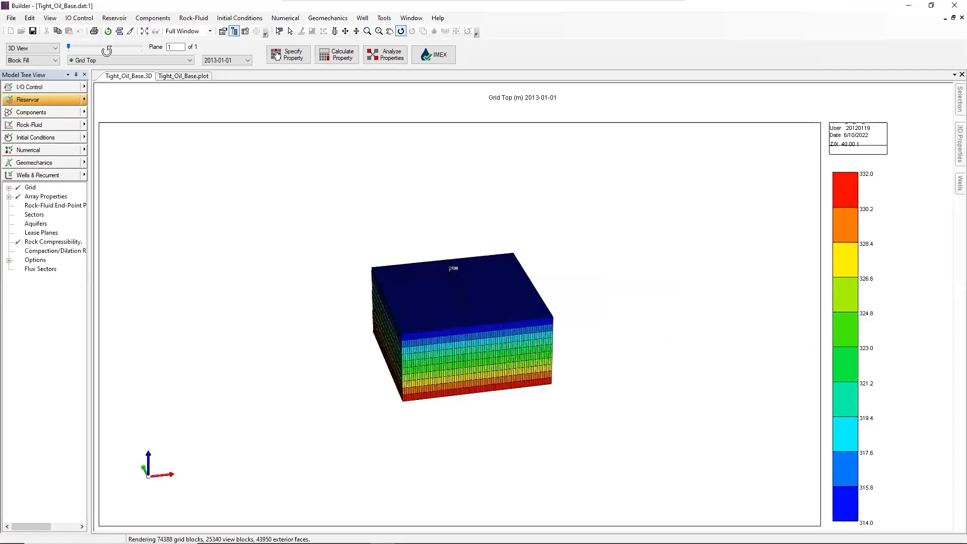
left_click(33, 35)
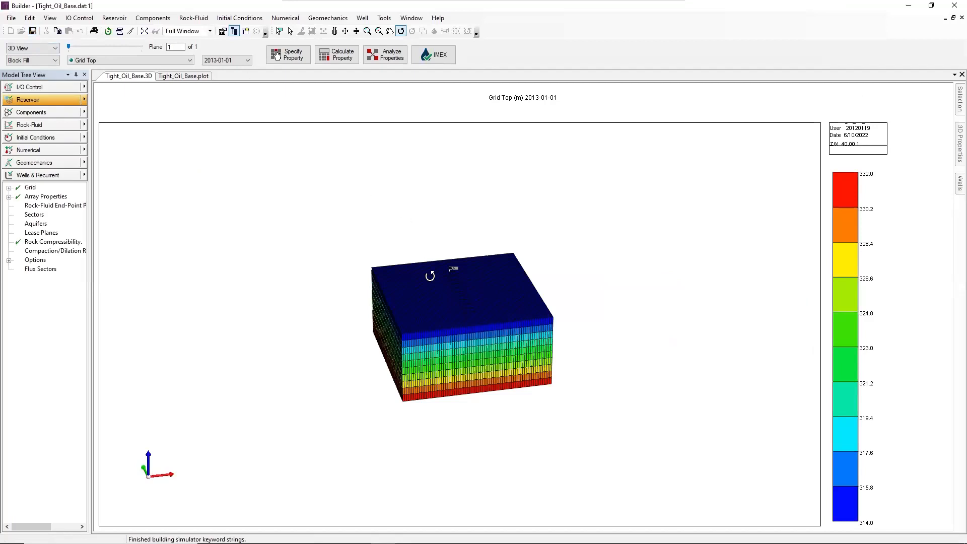
left_click(383, 18)
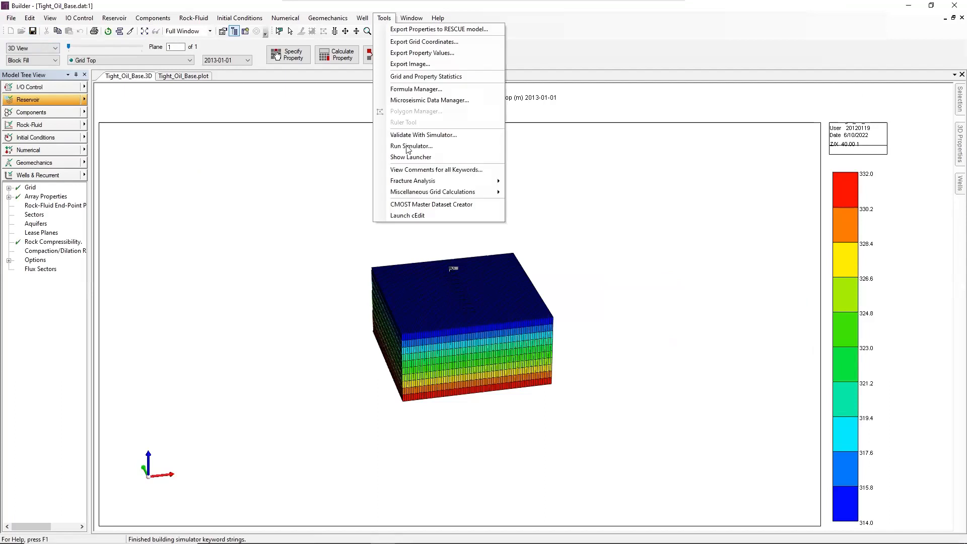
left_click(411, 205)
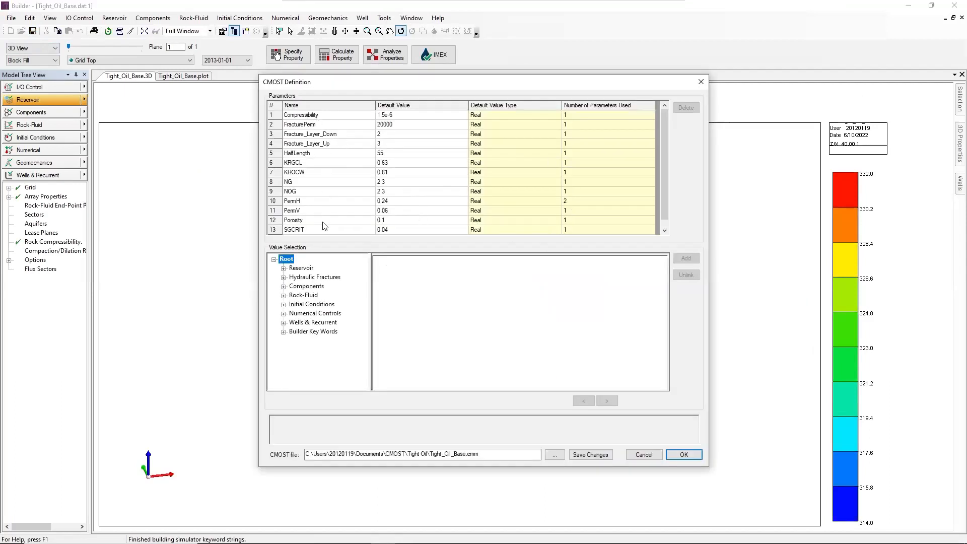
left_click(701, 82)
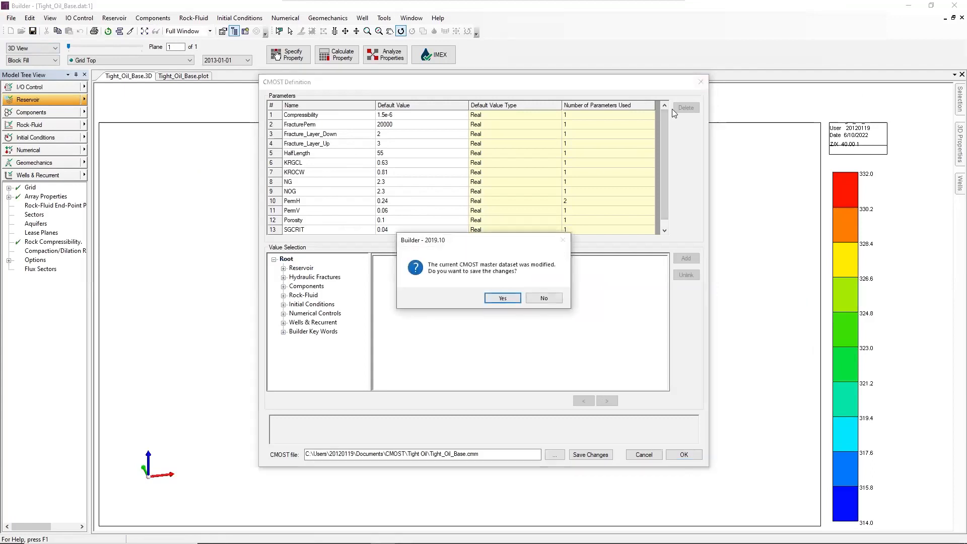
left_click(510, 298)
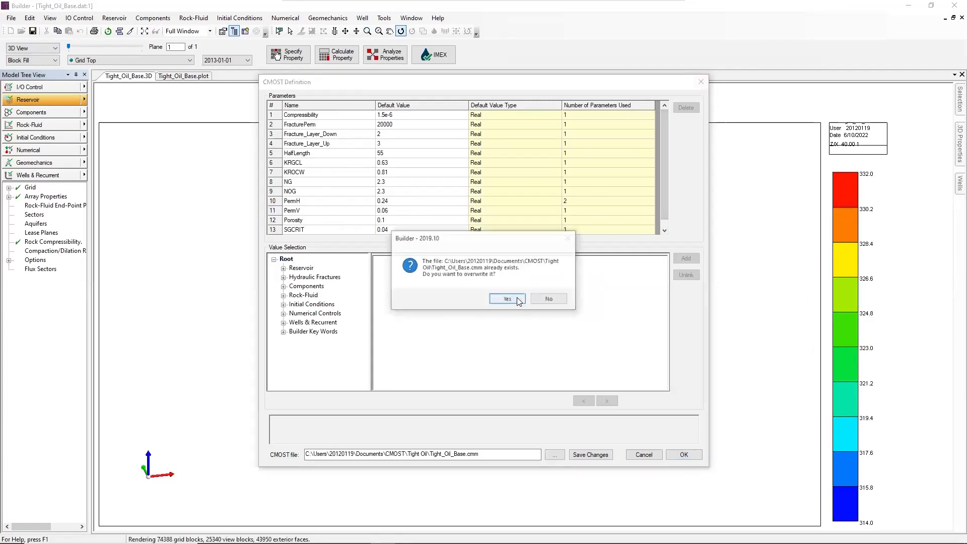
left_click(508, 299)
left_click(517, 298)
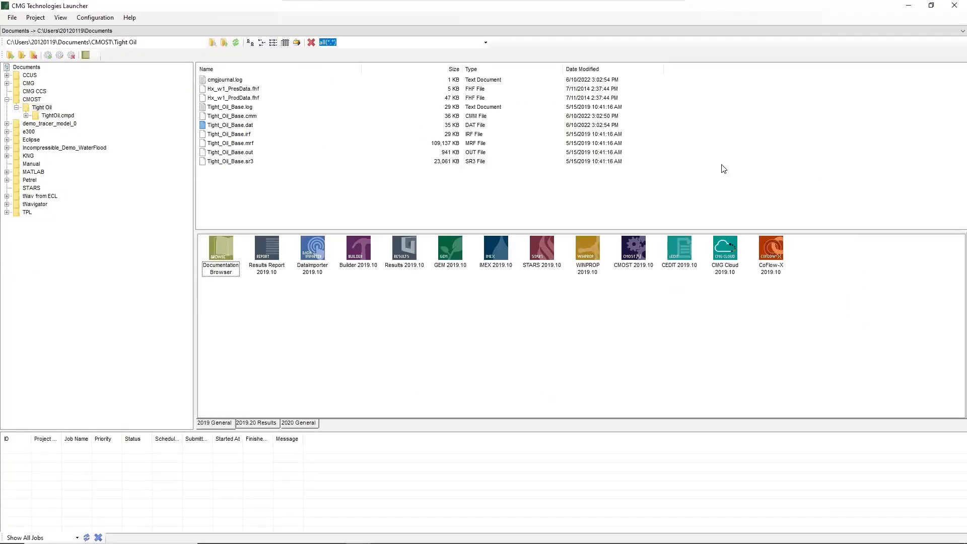
Switch to CMOST and start a new project named TightOil in the Tight Oil folder
double_click(635, 251)
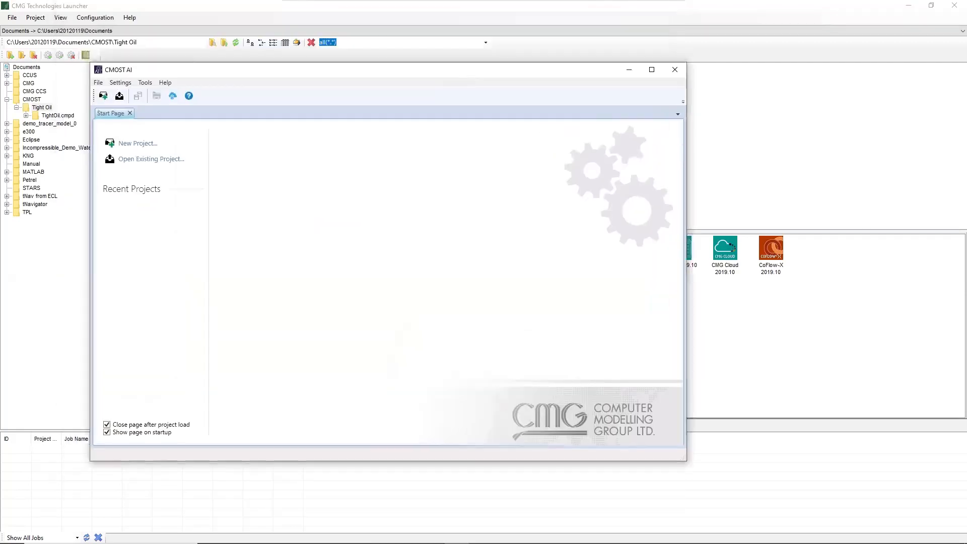
left_click(651, 70)
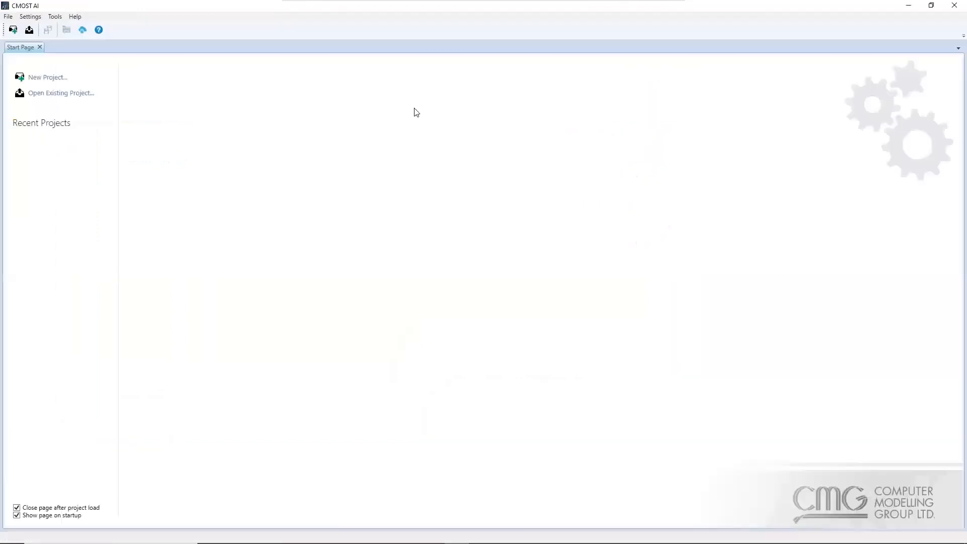
left_click(55, 79)
left_click(392, 206)
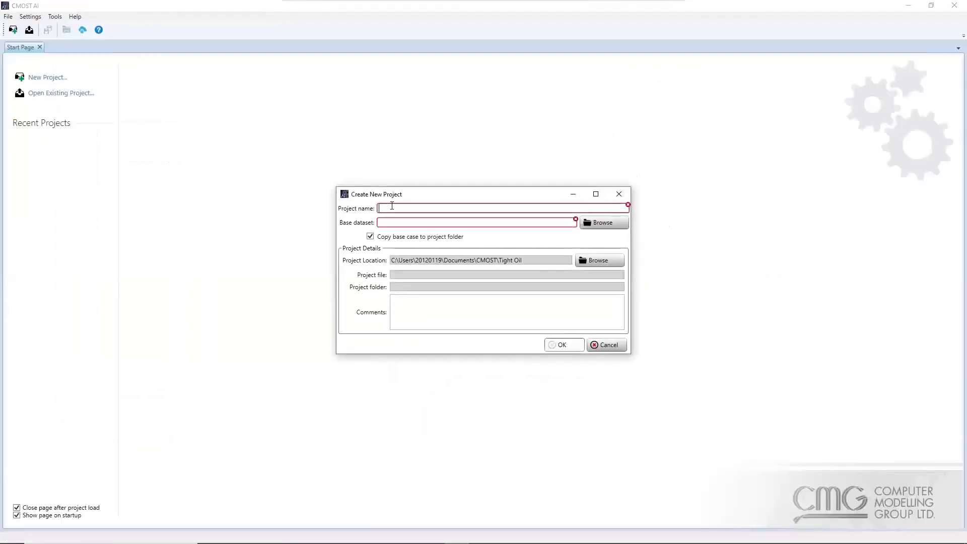
type("Tight")
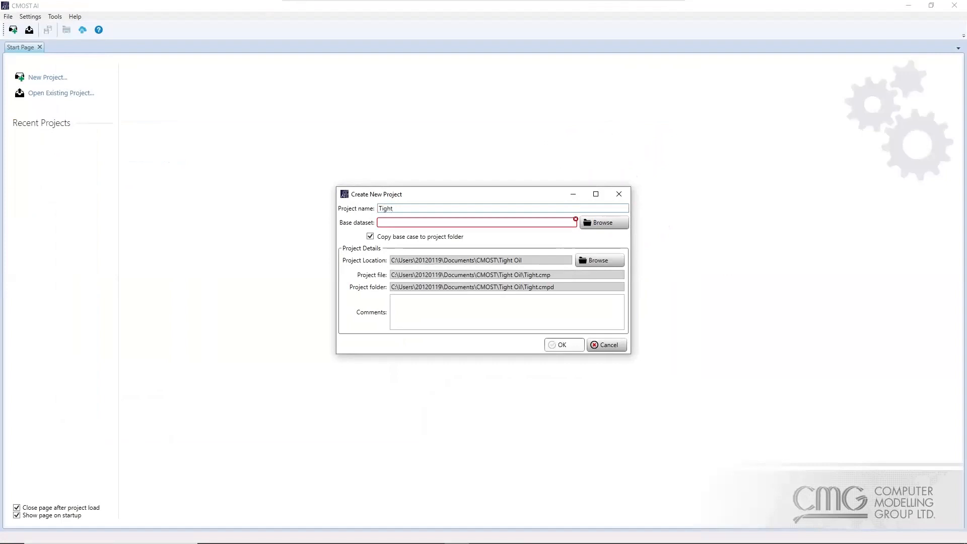
type("Oil")
Create the project with Tight_Oil_Base.dat from the Tight Oil folder as its base dataset, copying the base case to the project folder
left_click(598, 225)
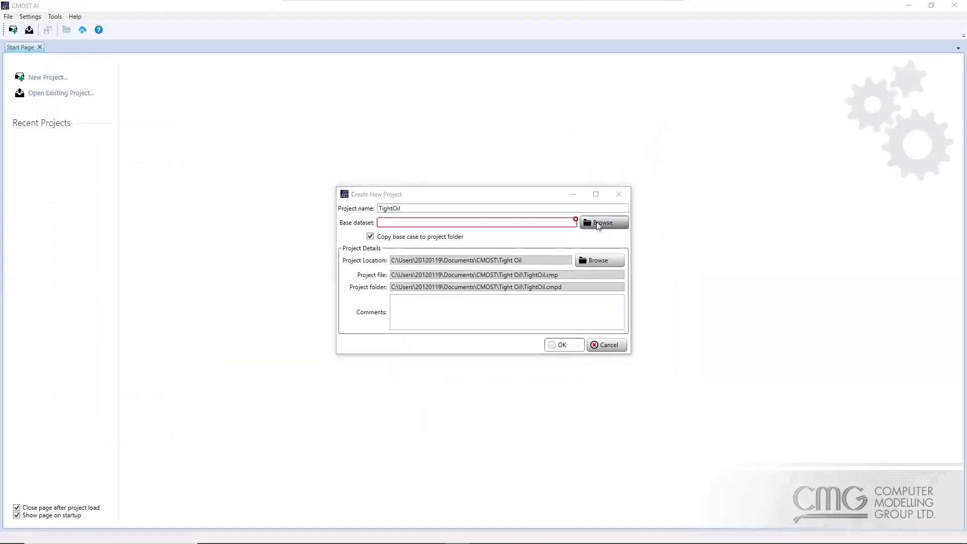
left_click(499, 226)
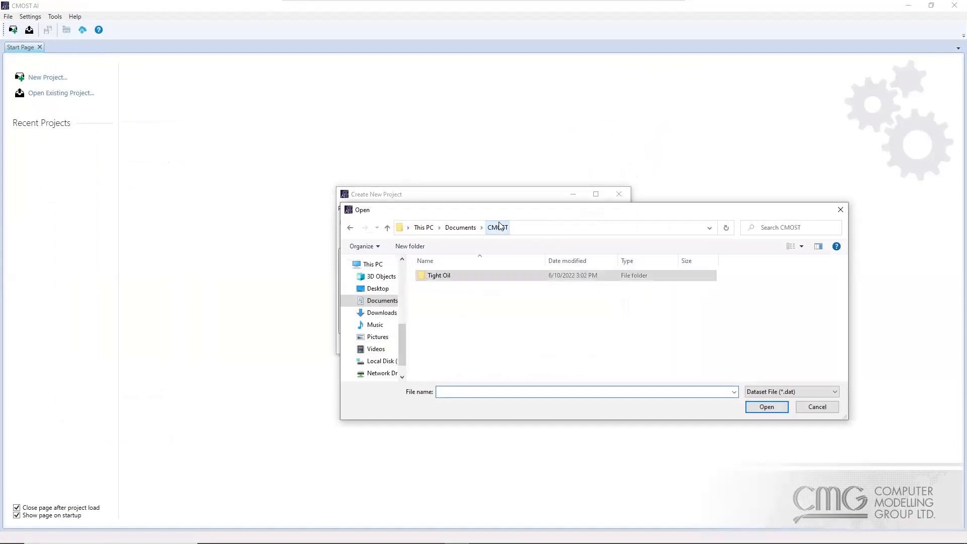
double_click(456, 275)
left_click(455, 287)
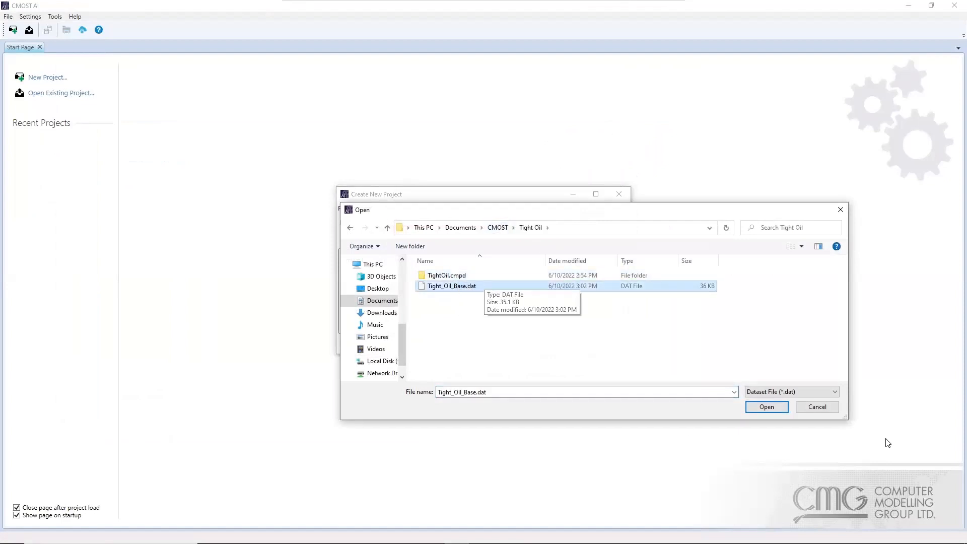
left_click(799, 392)
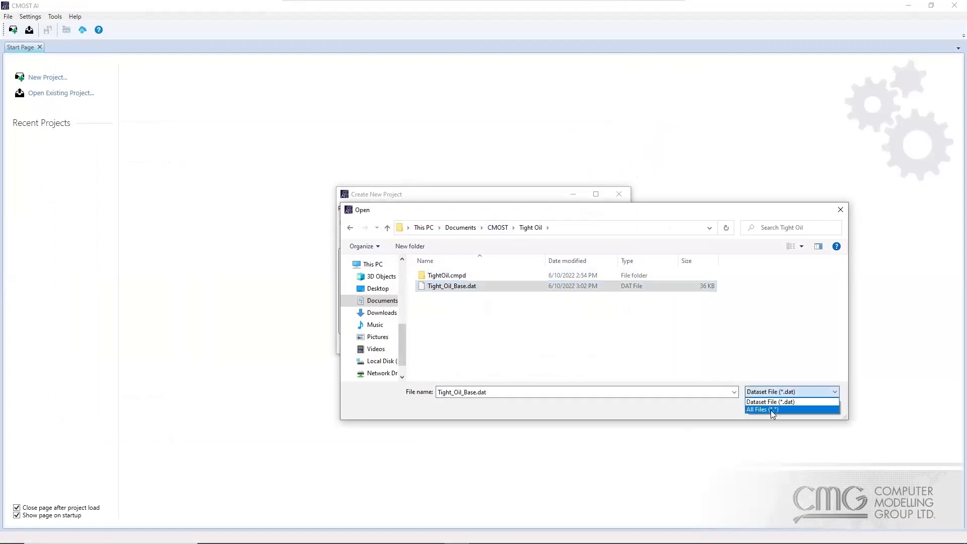
left_click(764, 409)
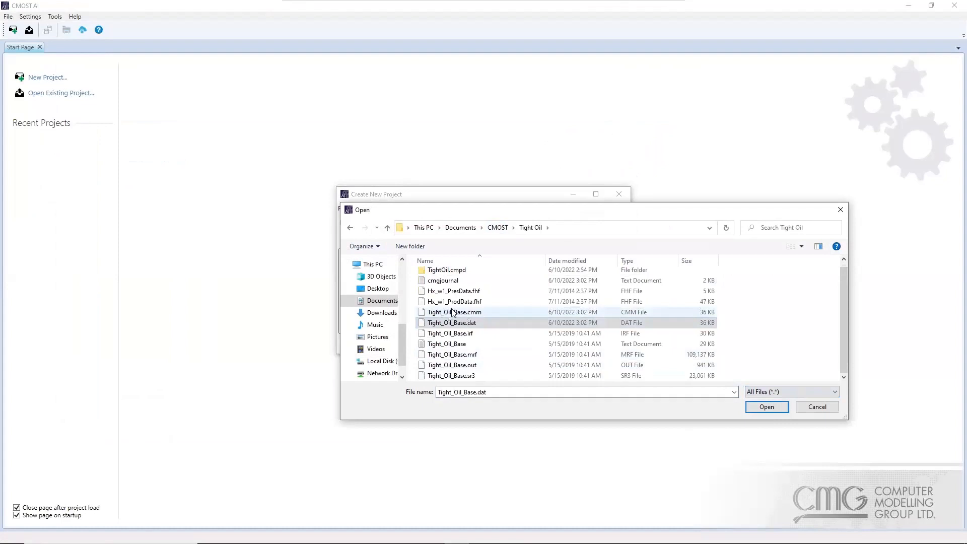
left_click(477, 324)
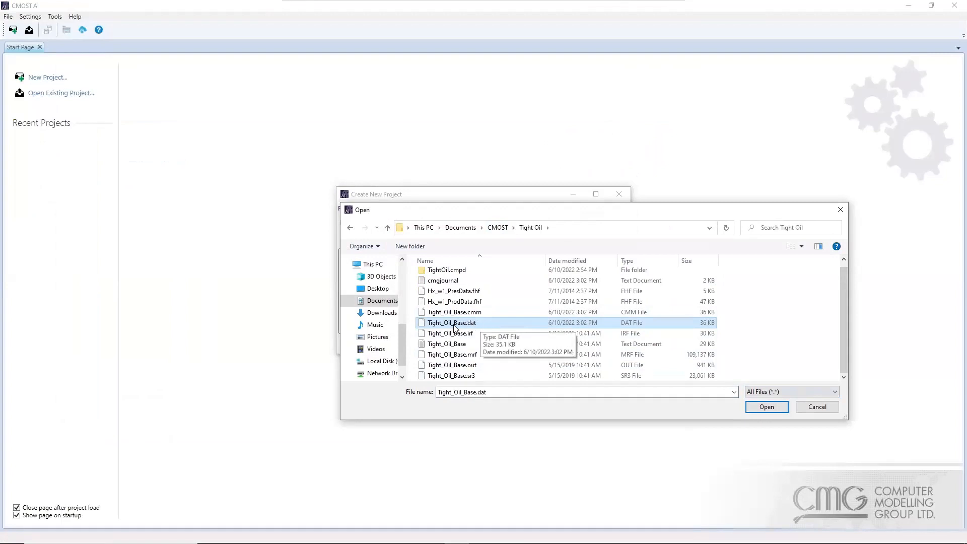
left_click(784, 404)
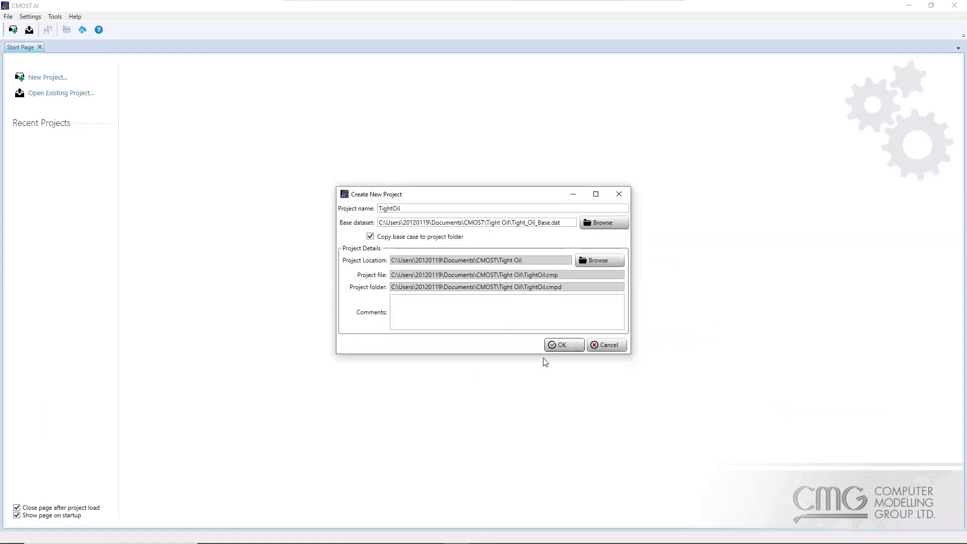
left_click(559, 346)
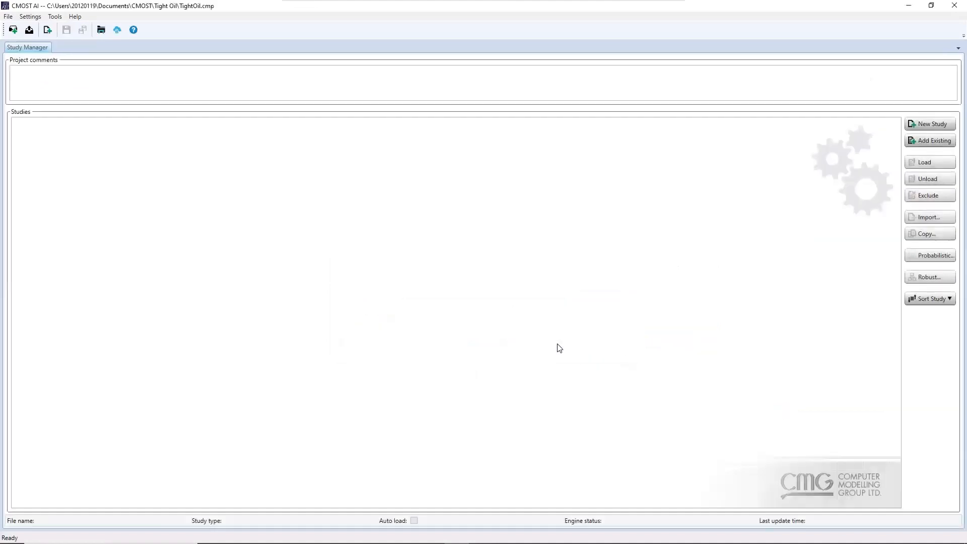
Start a new study named TightOil_SensitivityAnalysis and set its type to Sensitivity Analysis
left_click(924, 127)
left_click_drag(440, 250, 367, 252)
type("Tight")
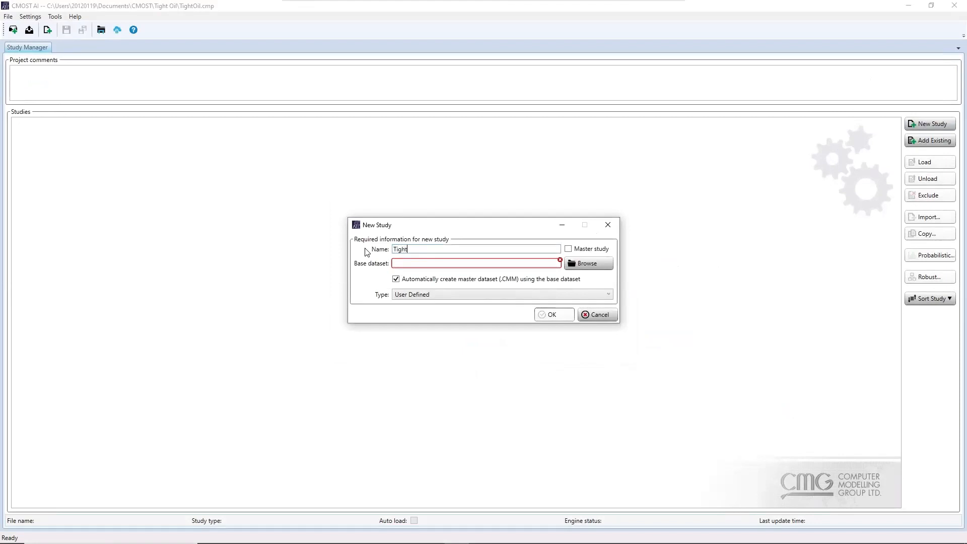
type("Oil_Sensitivity")
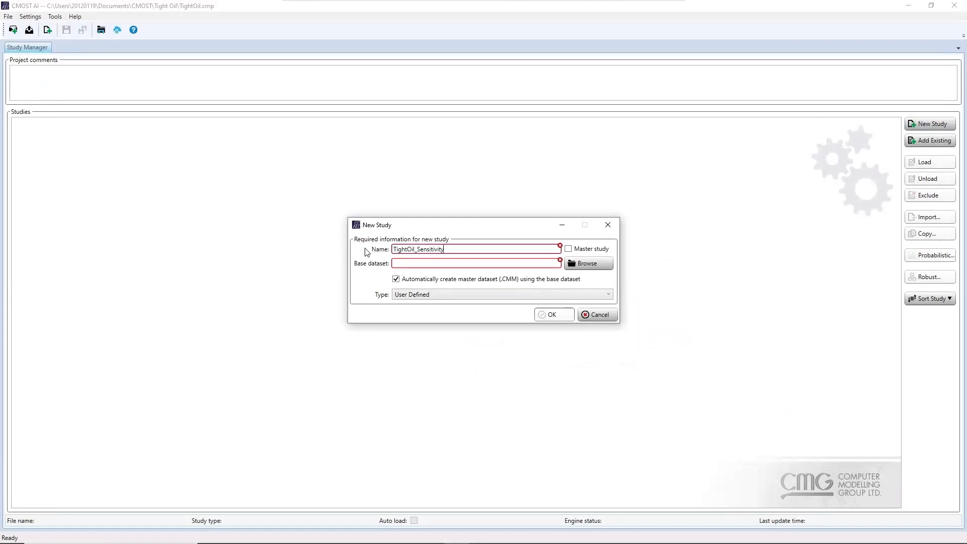
type("Analysis")
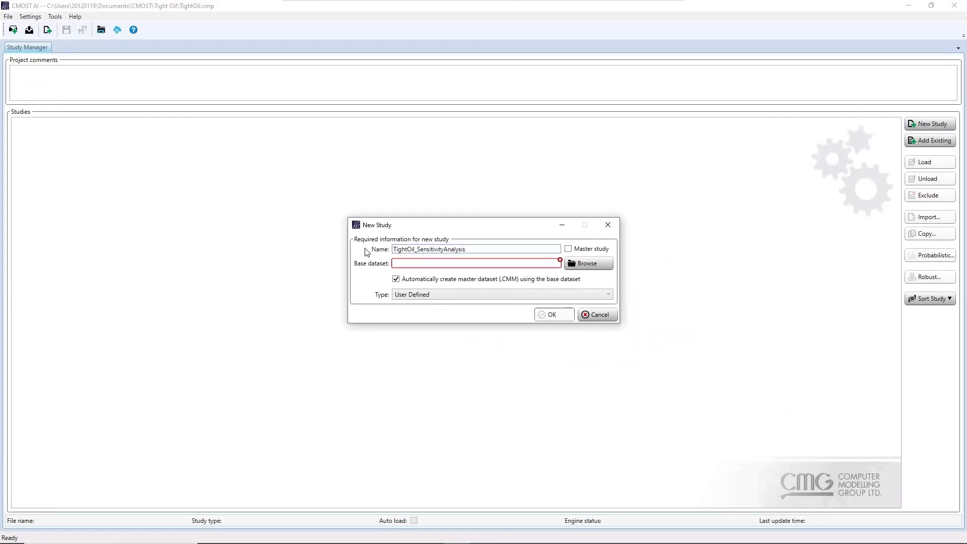
left_click(409, 294)
left_click(414, 316)
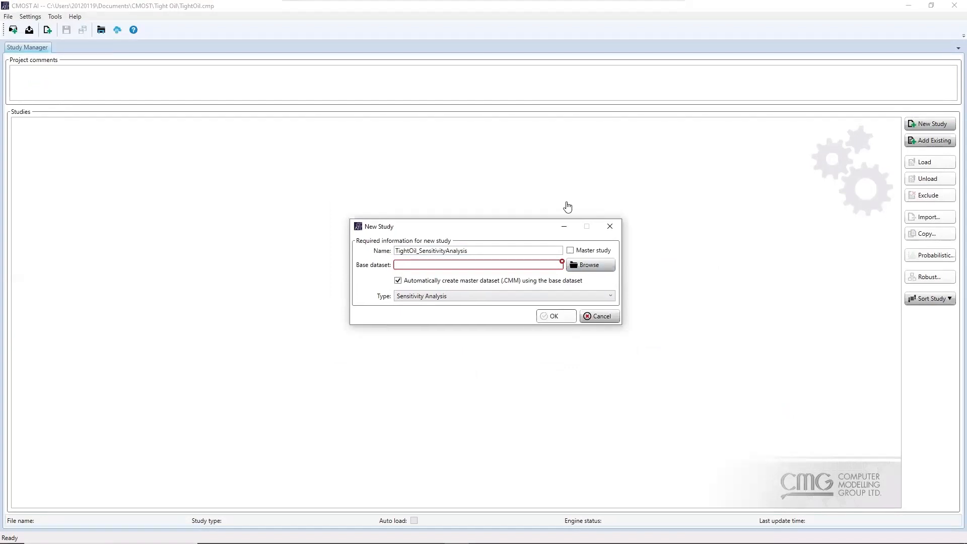
Create the study with Tight_Oil_Base.dat from the TightOil.cmpd folder as its base dataset, and open the study
left_click(576, 267)
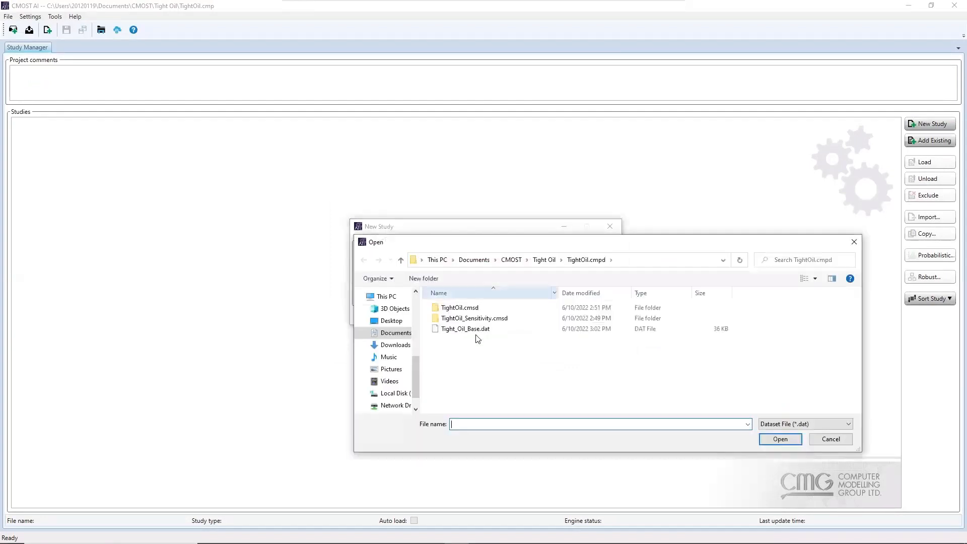
left_click(482, 330)
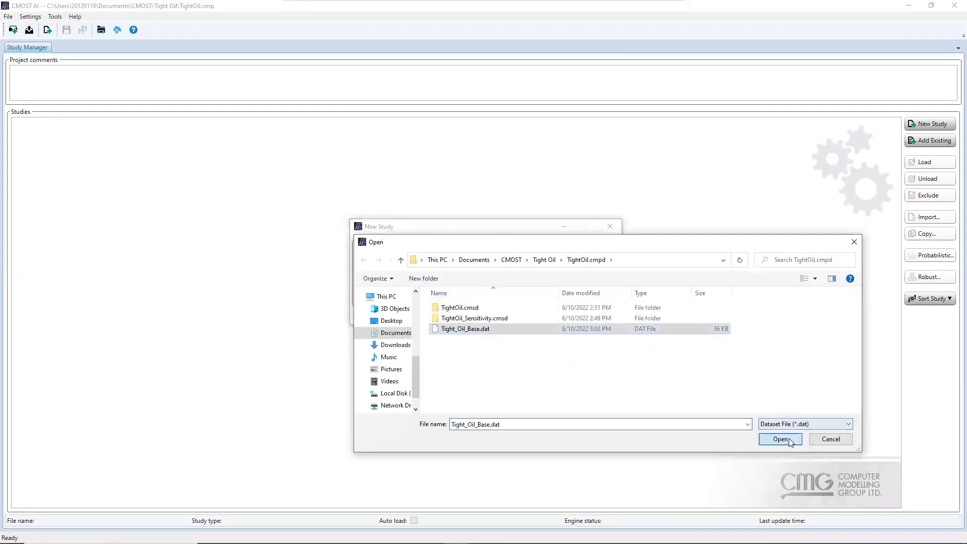
left_click(788, 438)
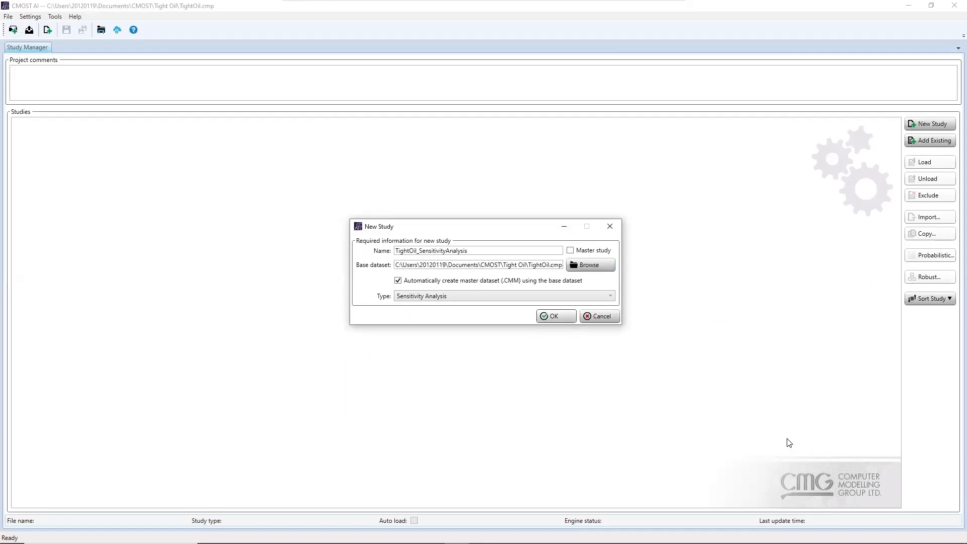
left_click(558, 316)
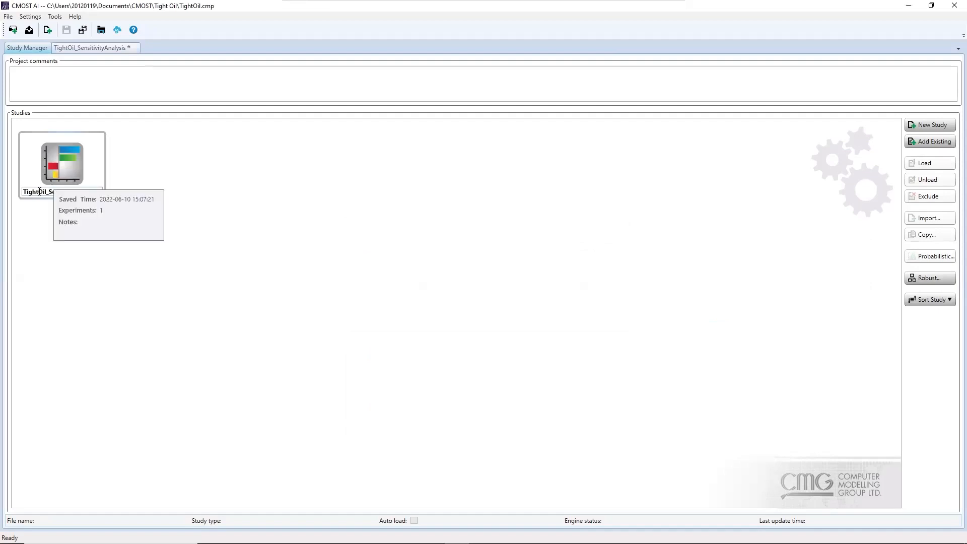
double_click(68, 174)
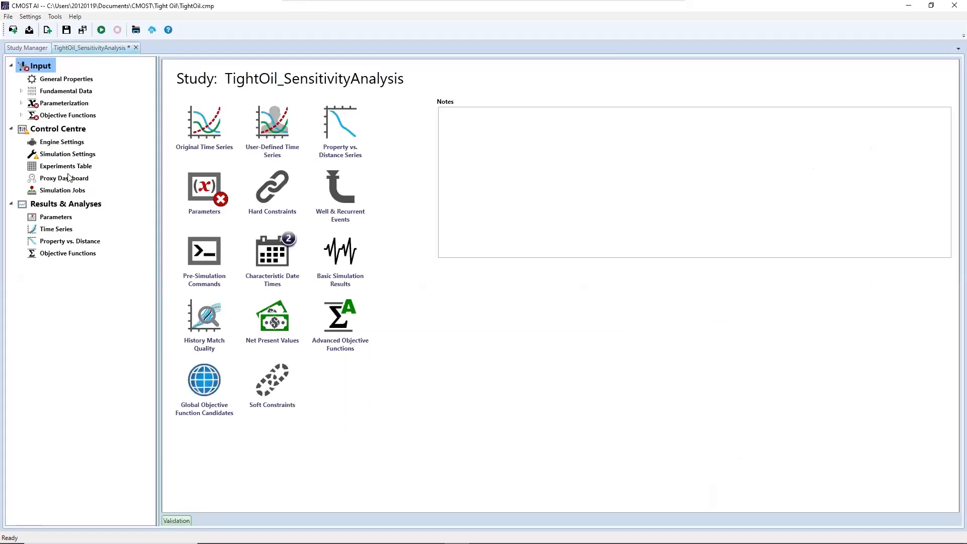
Set the study's master dataset to Tight_Oil_Base.cmm from the Tight Oil folder, copying the file to the project folder
left_click(64, 82)
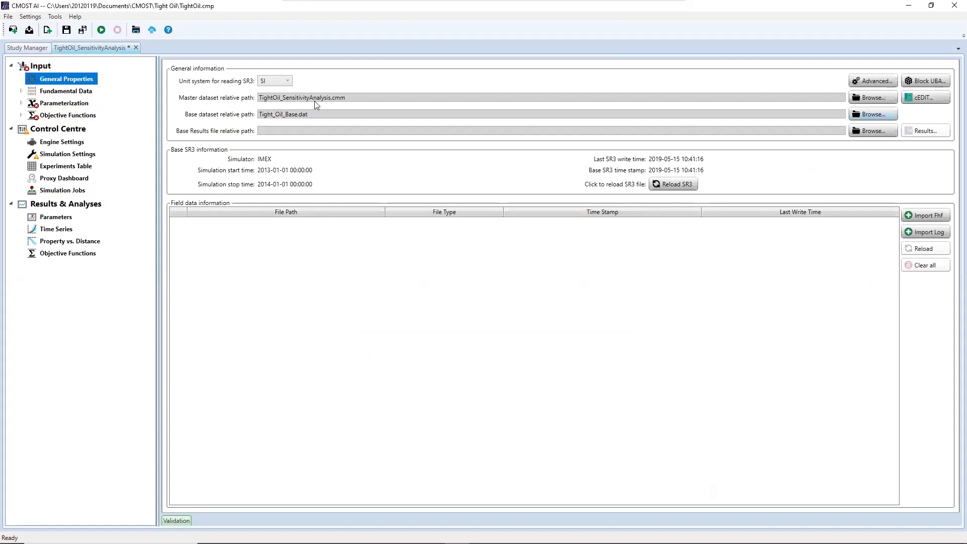
left_click(879, 98)
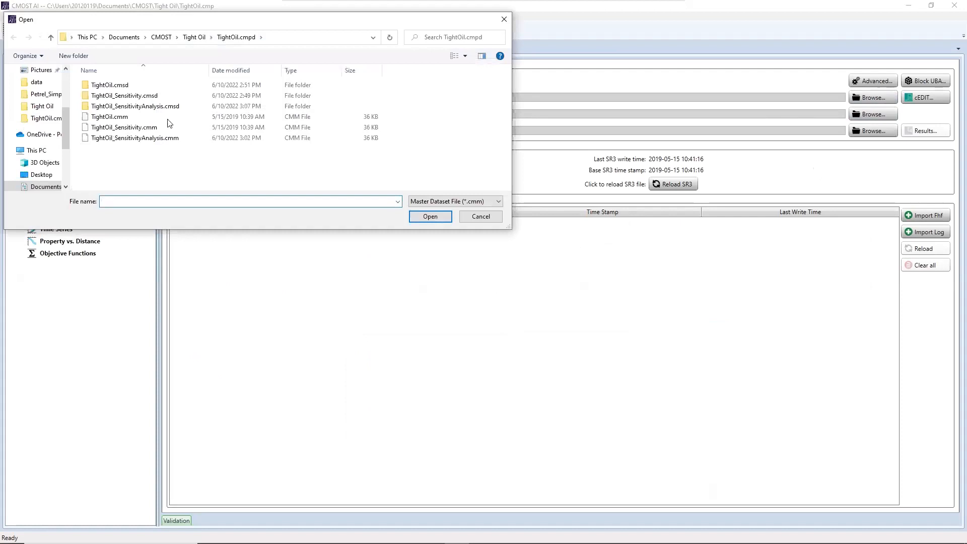
left_click(141, 138)
left_click(194, 37)
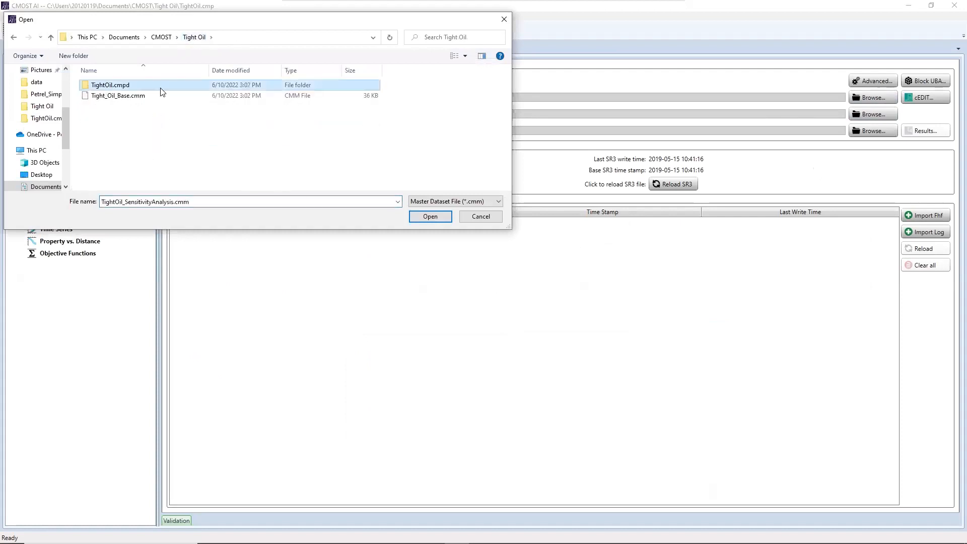
left_click(123, 96)
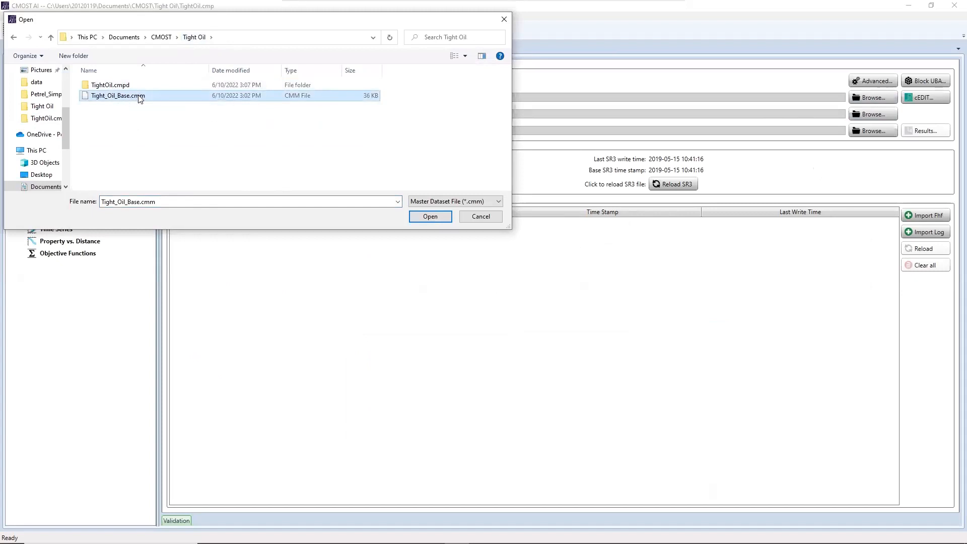
left_click(434, 218)
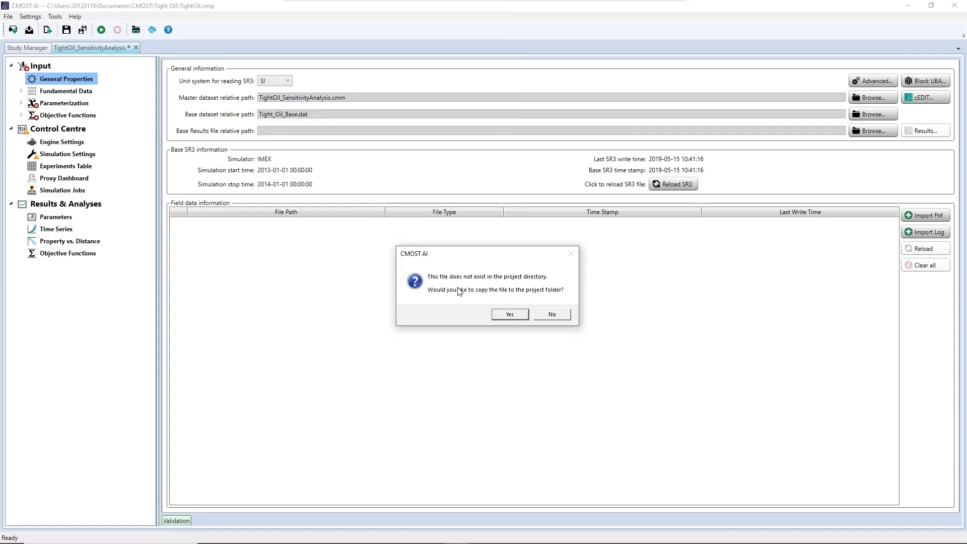
left_click(520, 319)
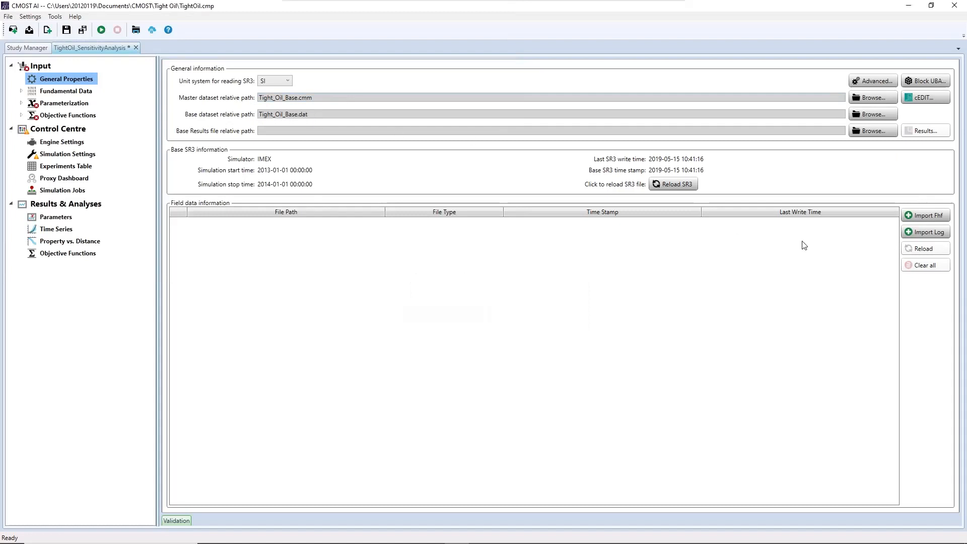
Import the field history files Hx_w1_PresData.fhf and Hx_w1_ProdData.fhf from the Tight Oil folder into the study
left_click(925, 216)
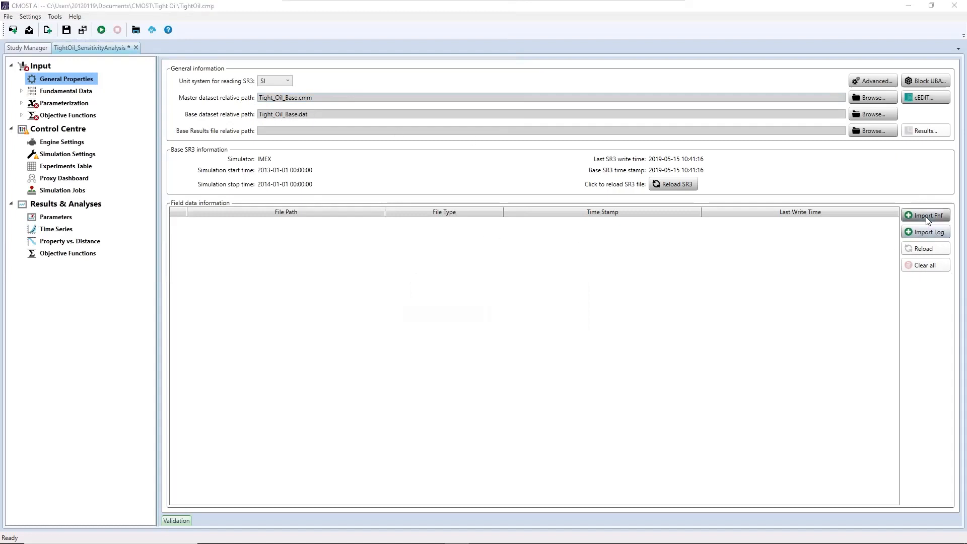
left_click(194, 37)
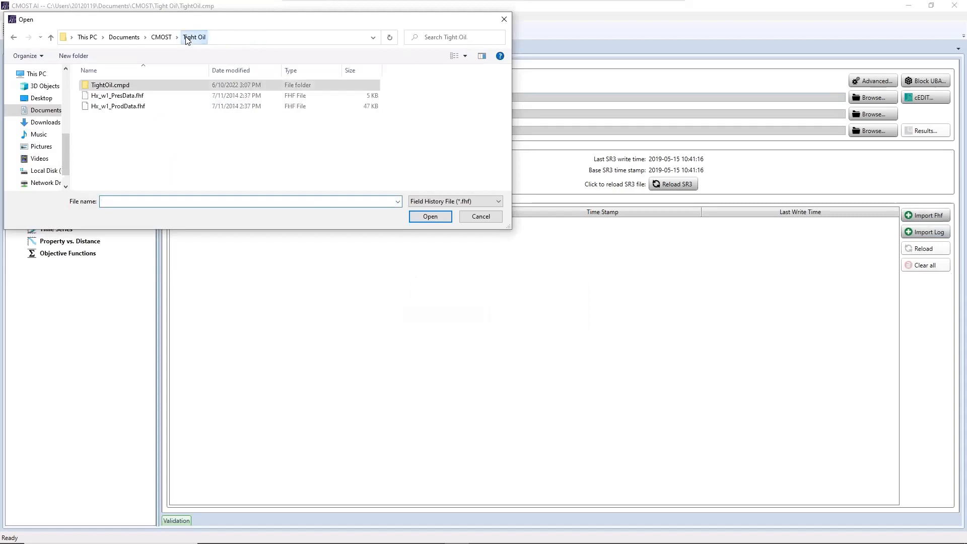
left_click_drag(145, 122, 123, 96)
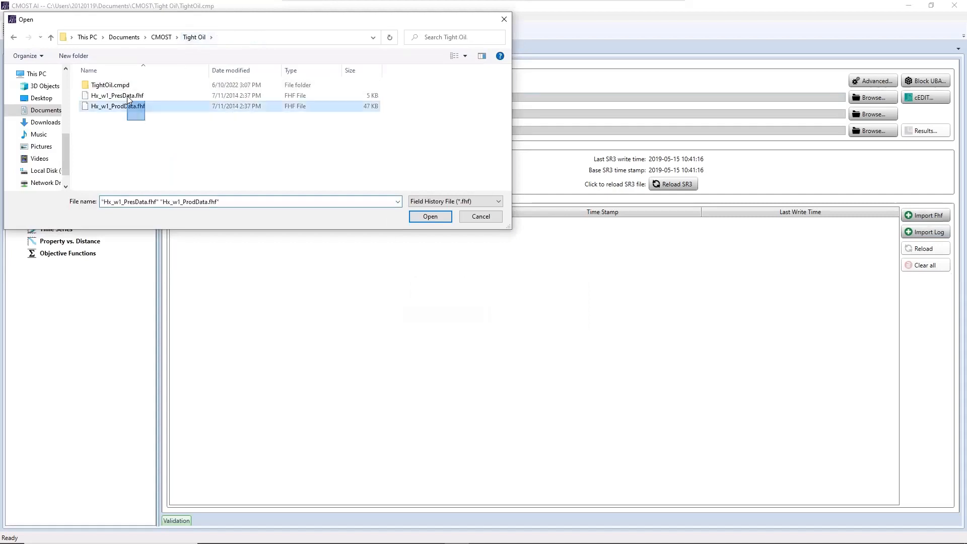
left_click(424, 217)
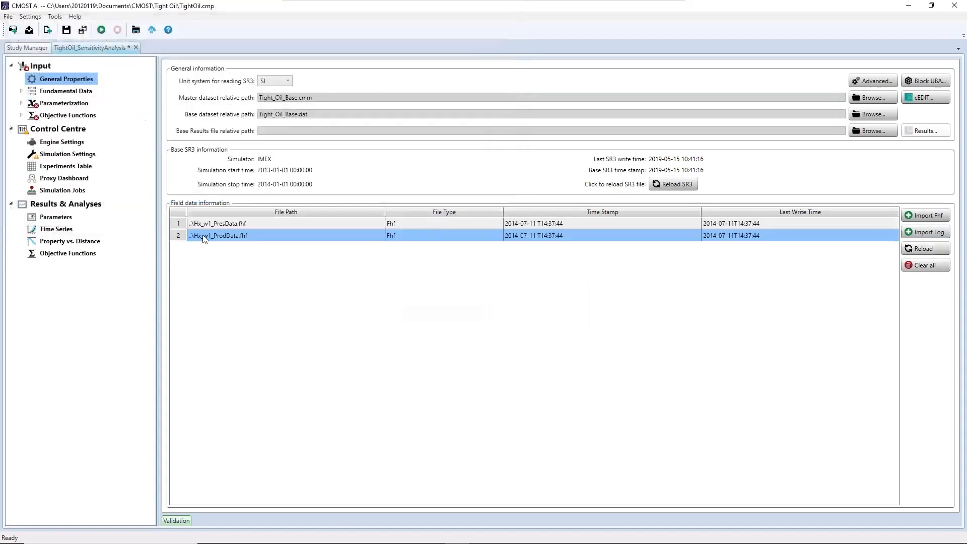
Import the study's parameters from the master dataset
left_click(21, 102)
left_click(51, 117)
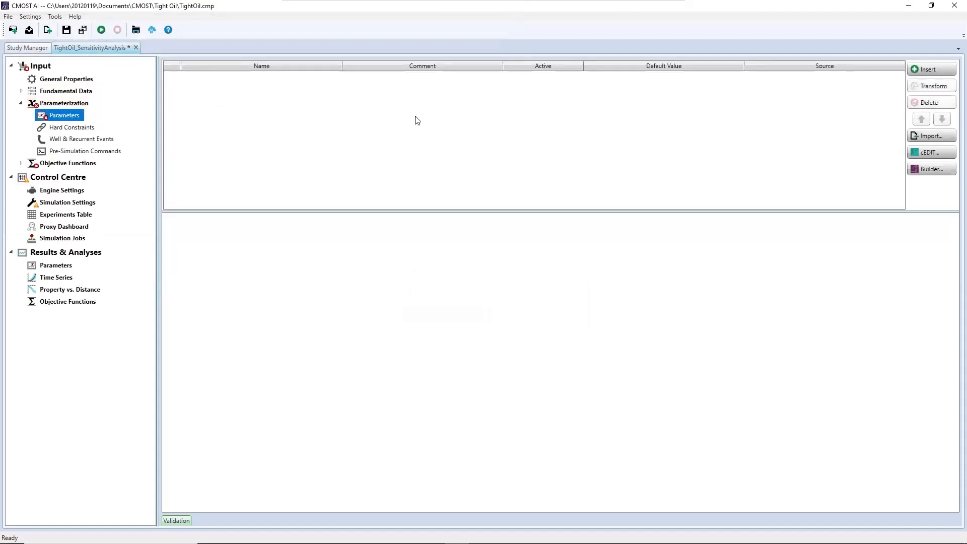
left_click(924, 136)
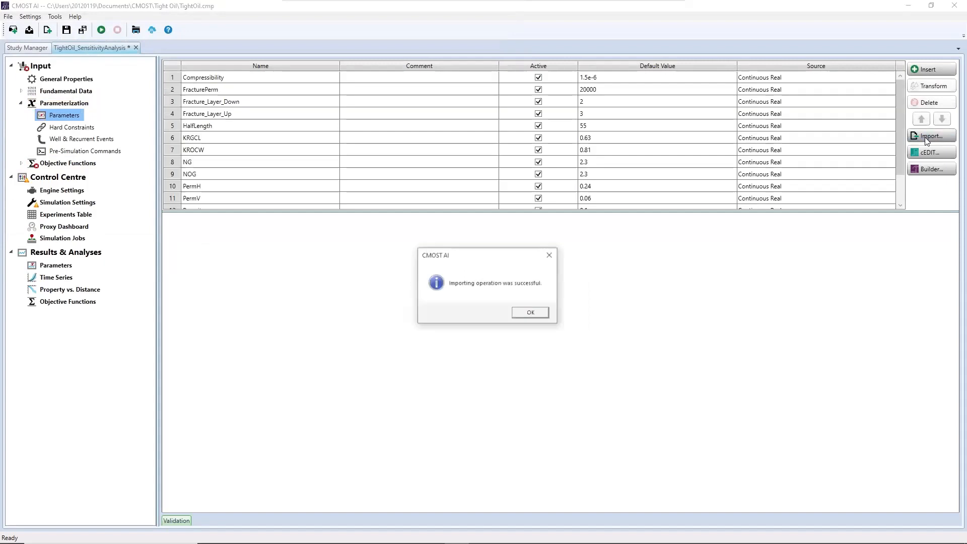
left_click(531, 314)
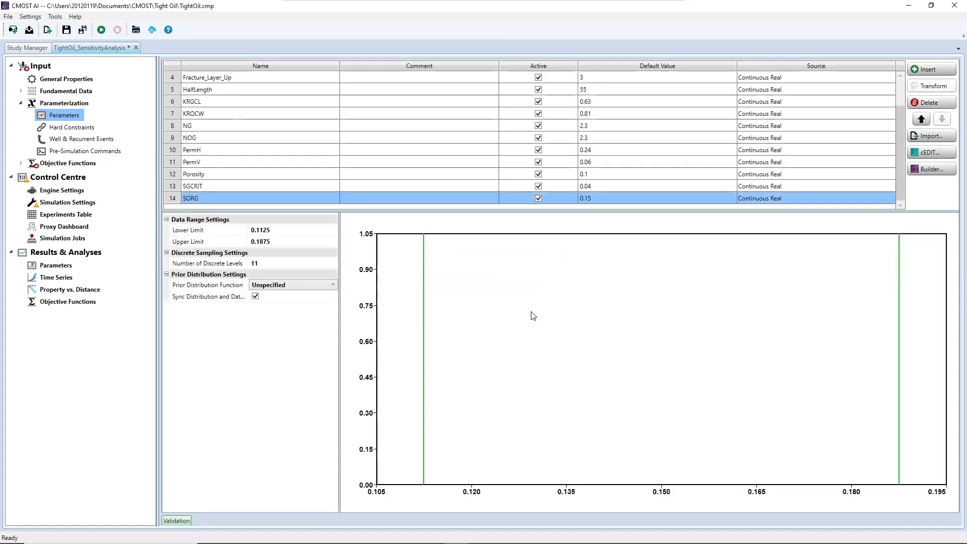
Reselect Tight_Oil_Base.cmm from the TightOil.cmpd folder as the study's master dataset
left_click(65, 79)
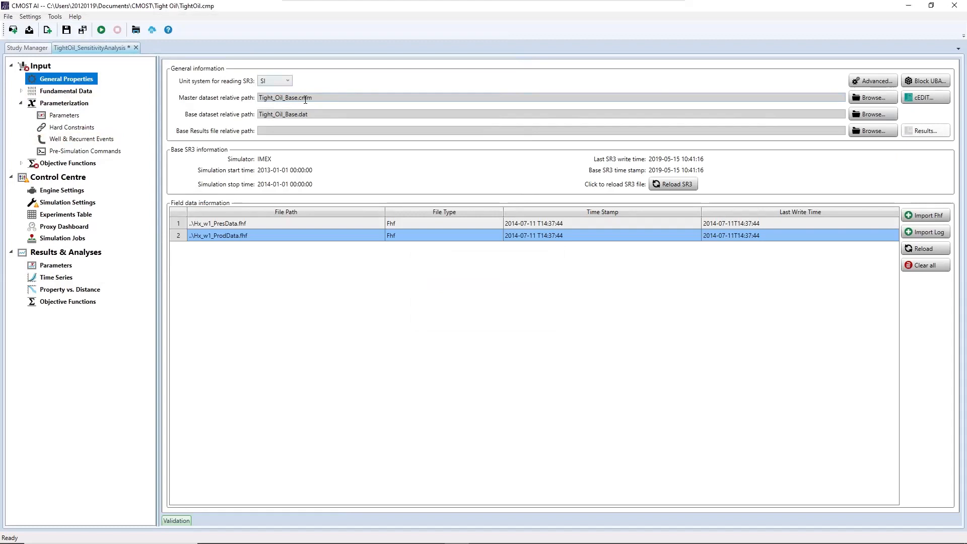
left_click(75, 116)
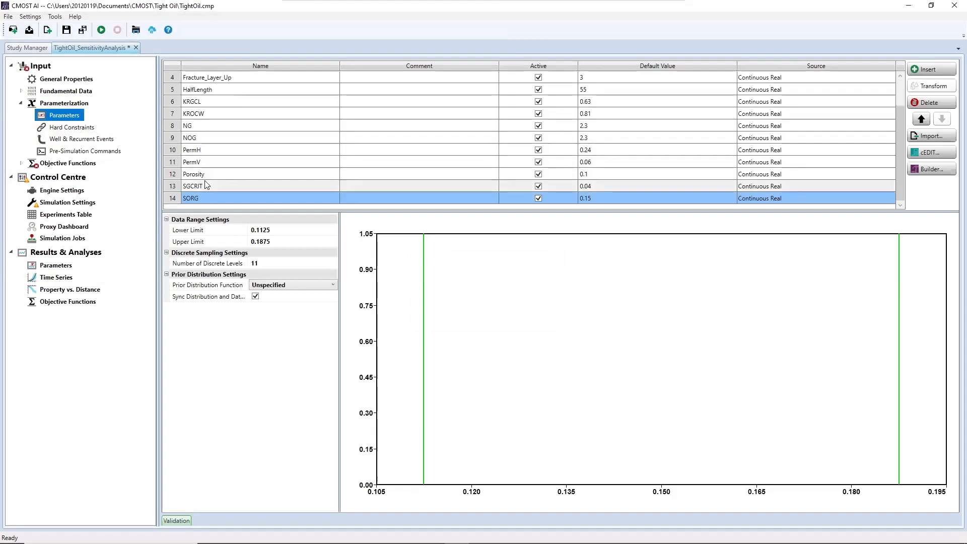
left_click(66, 79)
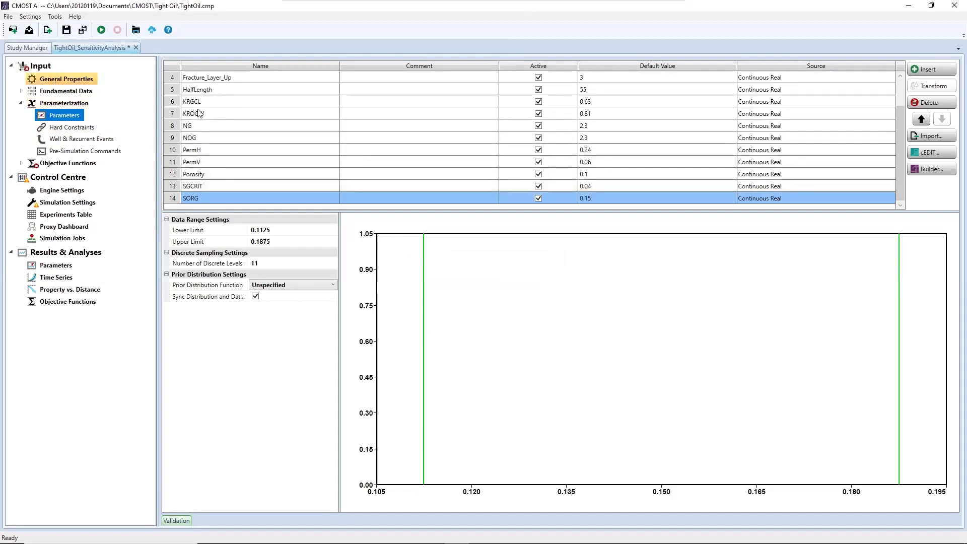
left_click(873, 97)
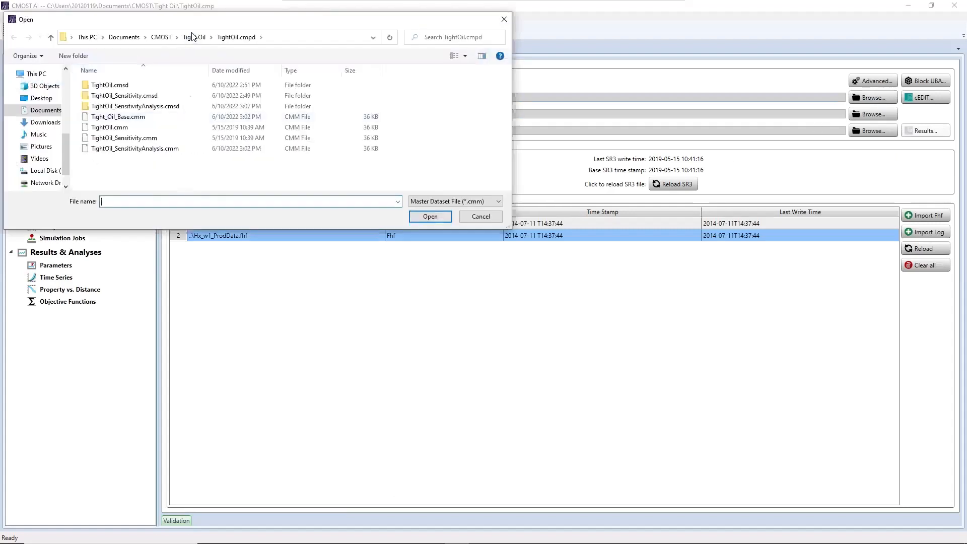
left_click(194, 36)
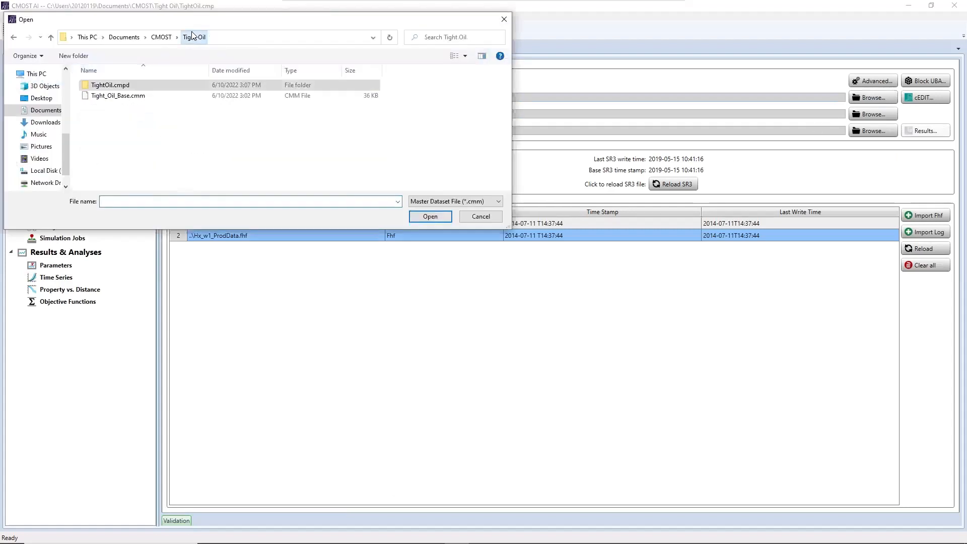
double_click(157, 87)
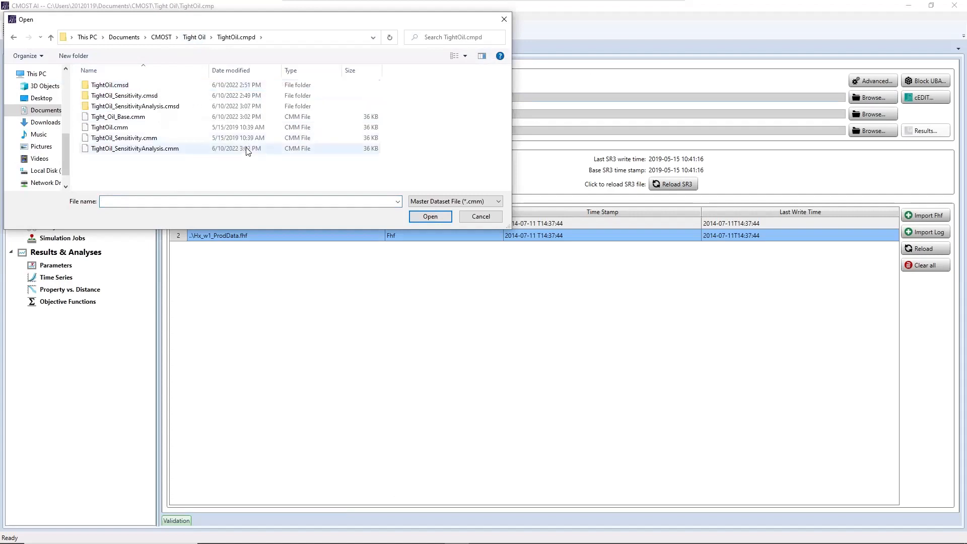
double_click(139, 117)
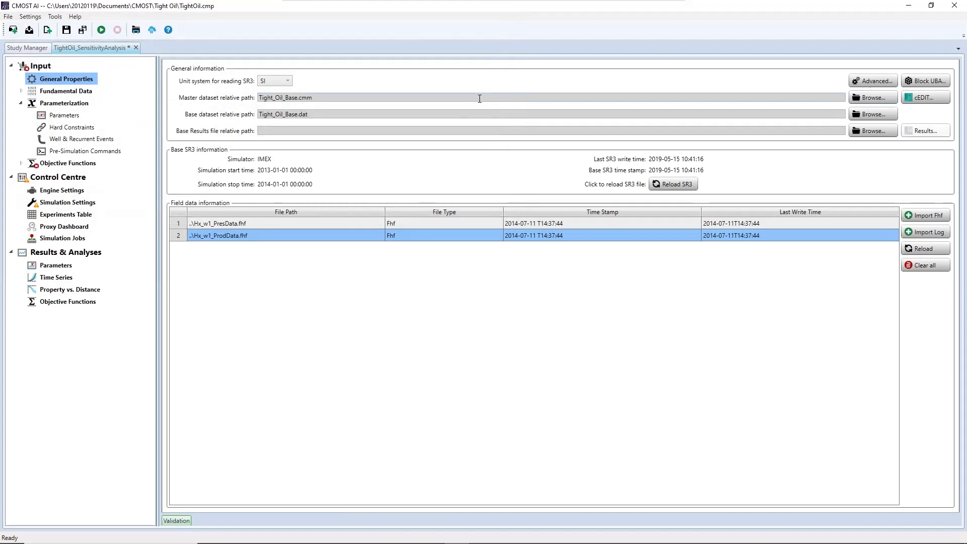
Review the imported parameters from the start of the list, checking the data range and discrete sampling settings of Compressibility and FracturePerm
left_click(71, 115)
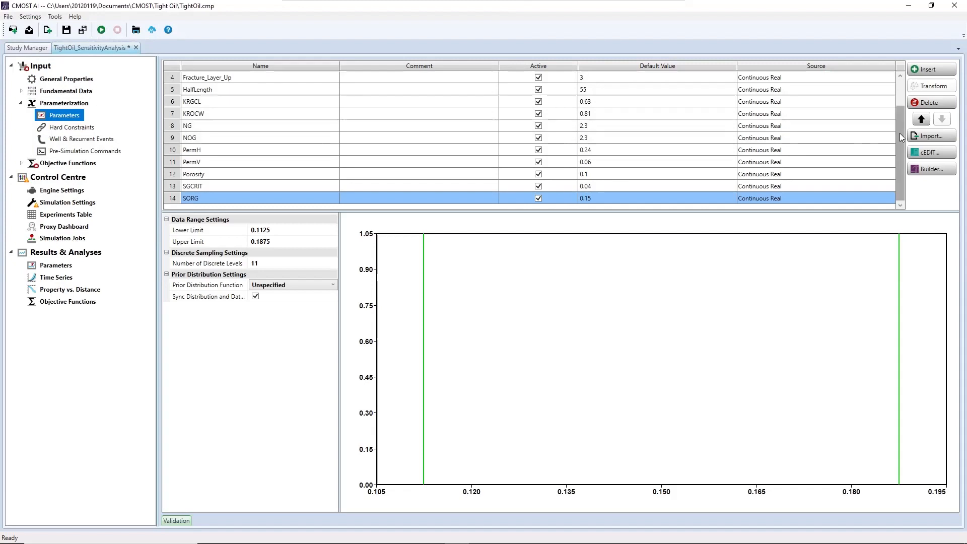
left_click_drag(895, 132, 895, 84)
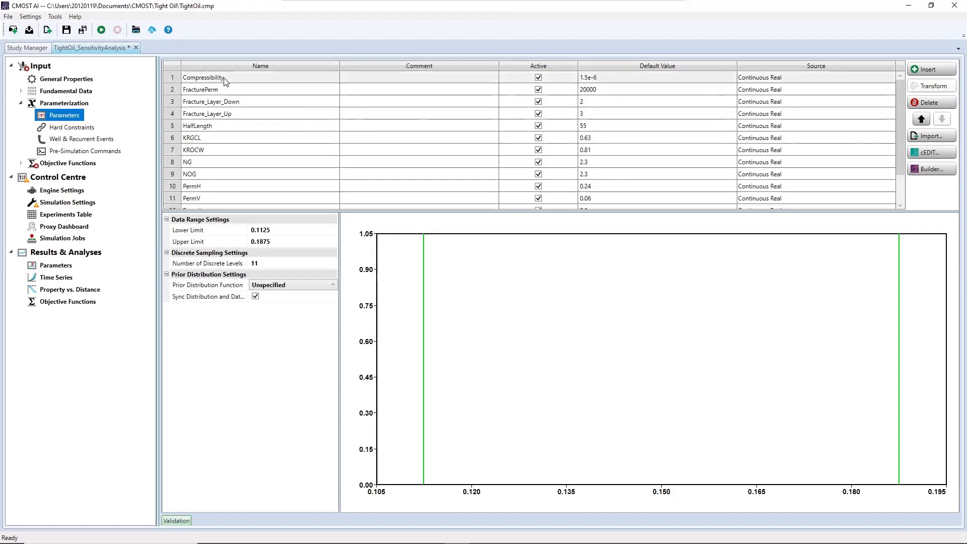
left_click(270, 78)
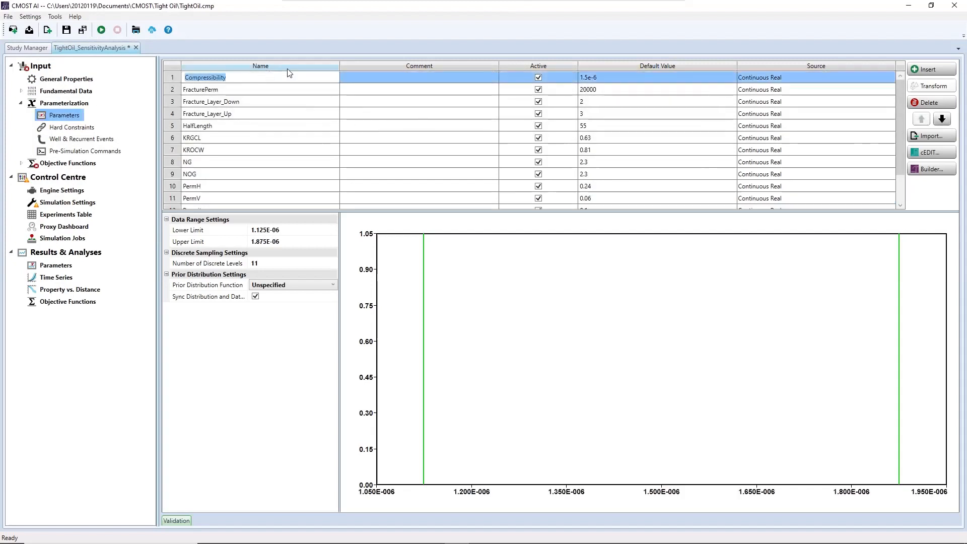
left_click(390, 78)
left_click(378, 91)
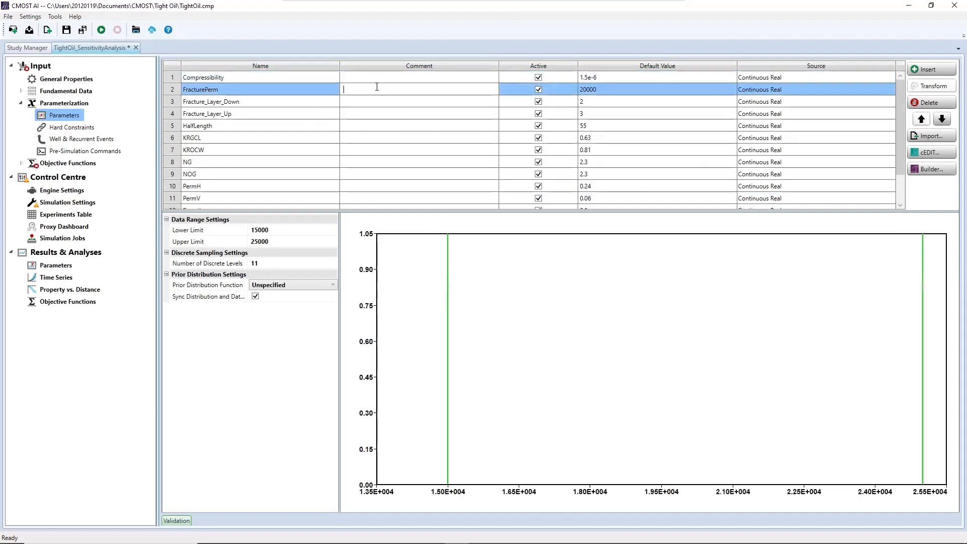
left_click(375, 77)
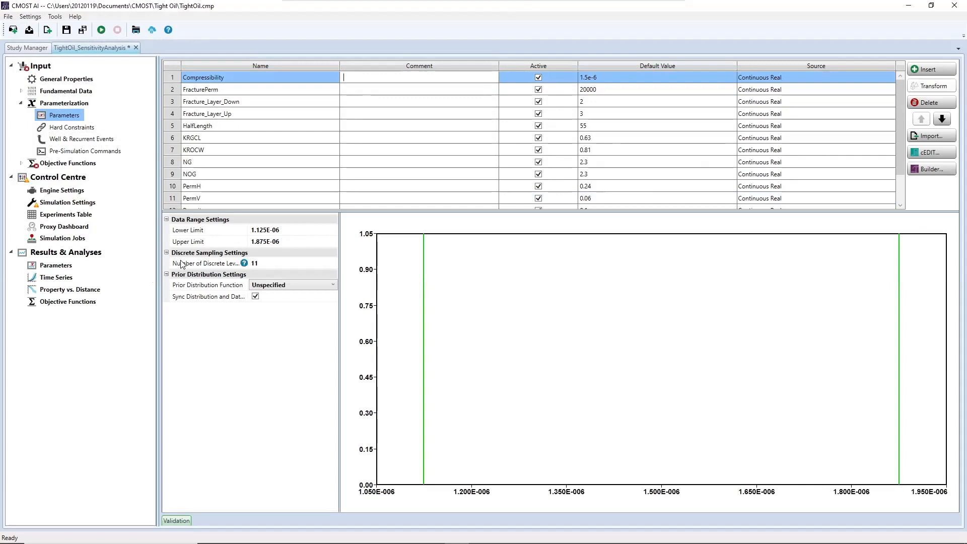
left_click(253, 263)
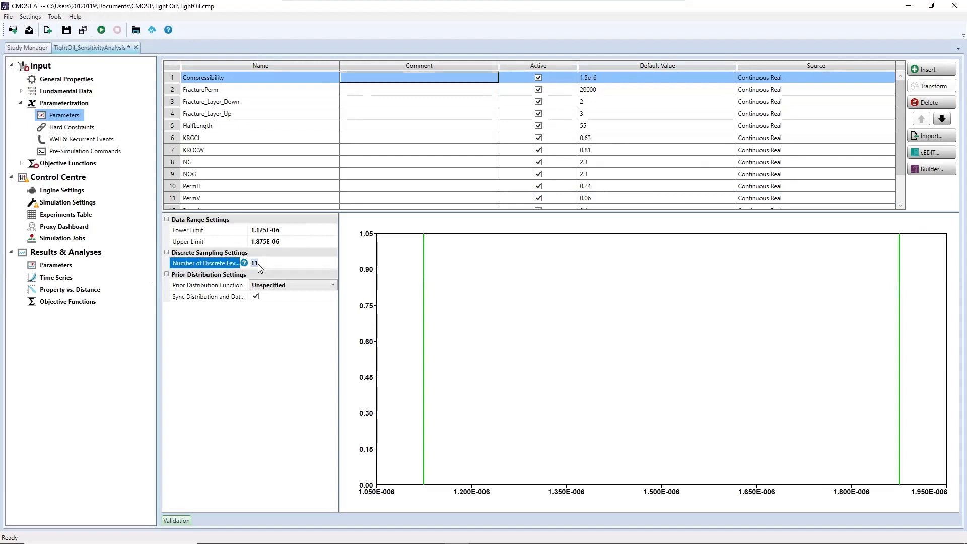
Try the Deterministic and Normal prior distributions on Compressibility, and set its distribution back to Unspecified
left_click(283, 286)
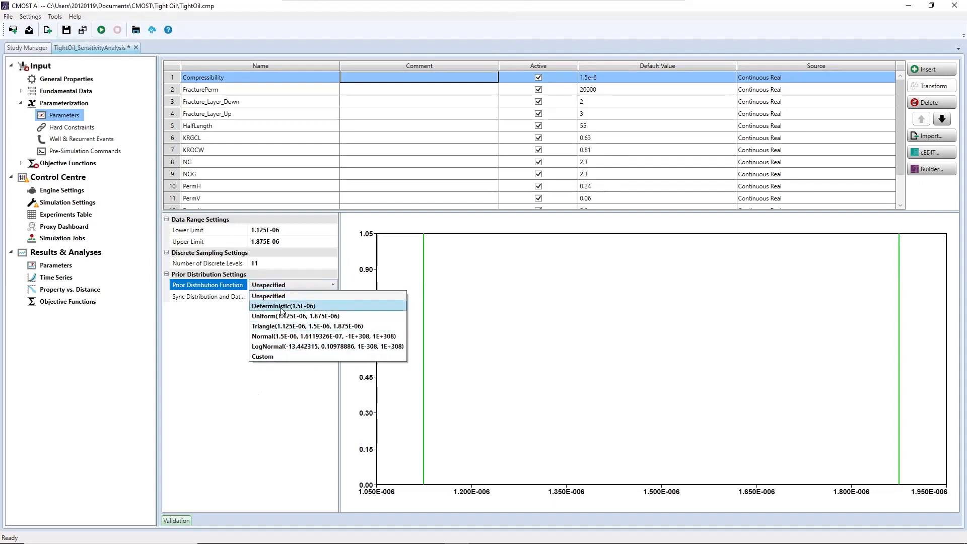
left_click(281, 306)
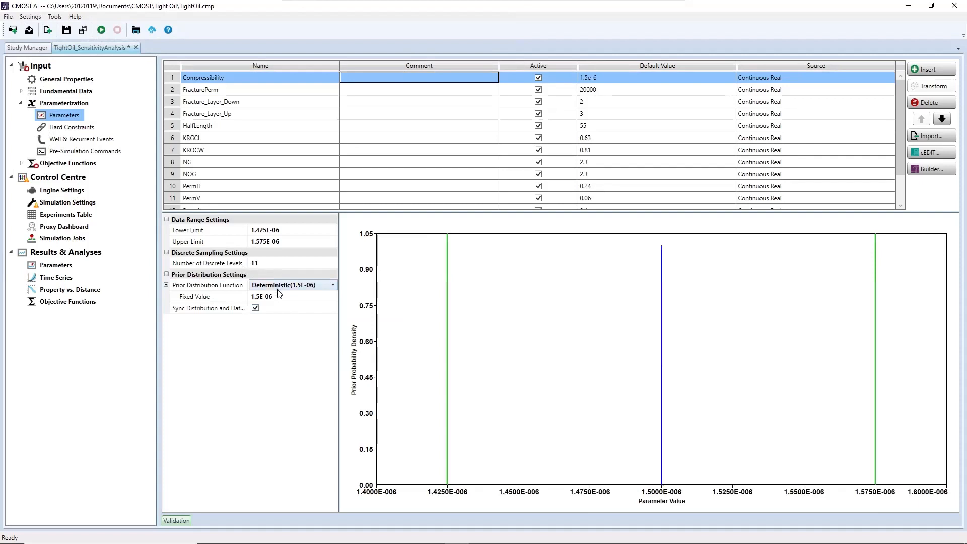
left_click(281, 285)
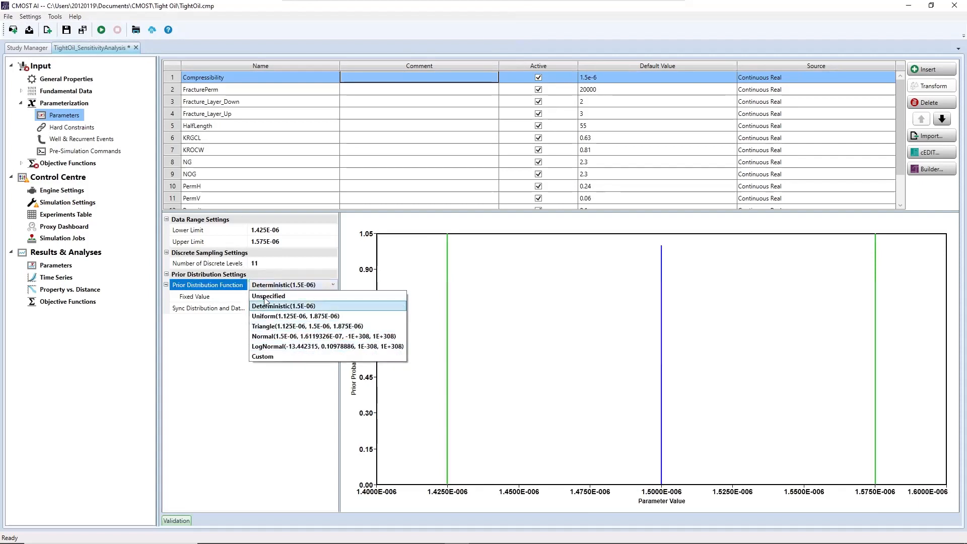
left_click(280, 336)
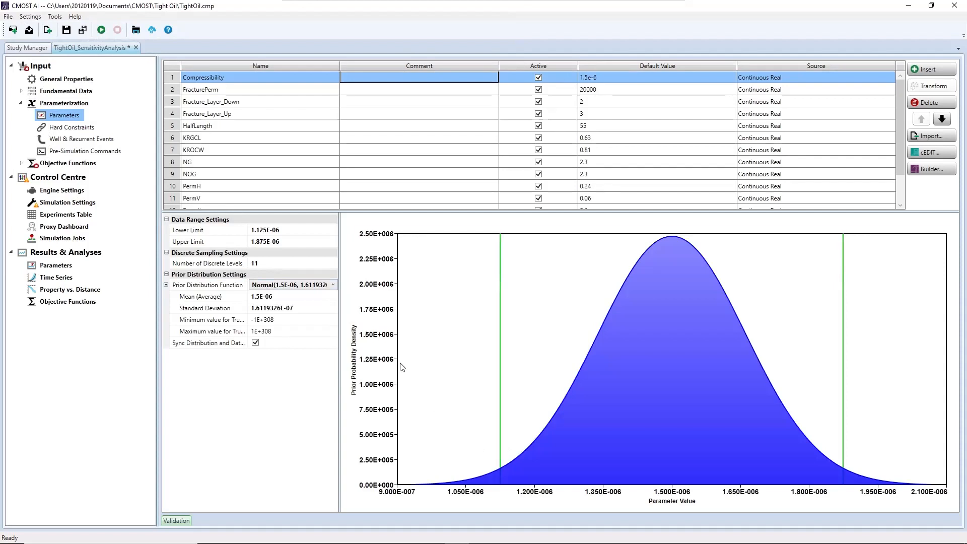
left_click(322, 287)
left_click(309, 295)
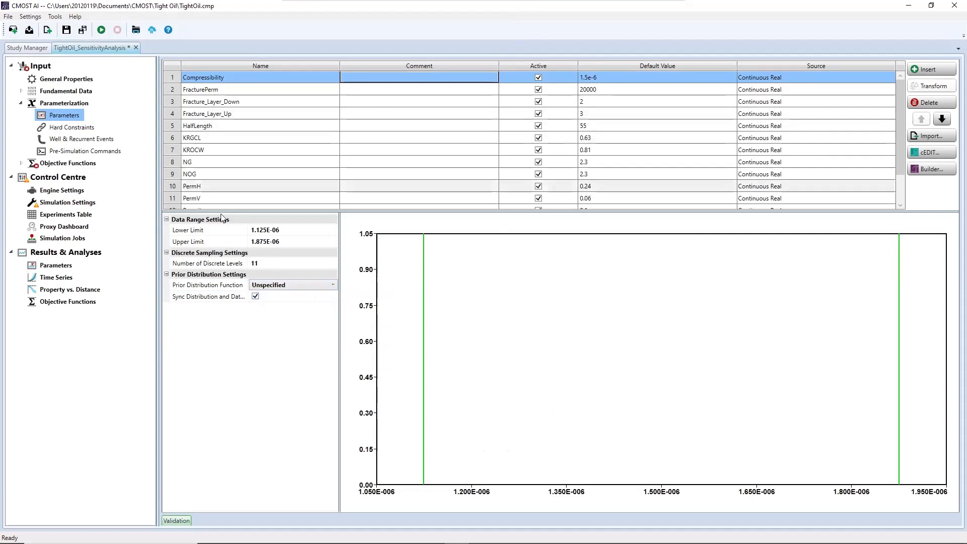
Enlarge the parameter table to fit every parameter, and open the master dataset's CMOST parameter definitions in Builder
left_click_drag(224, 211, 228, 250)
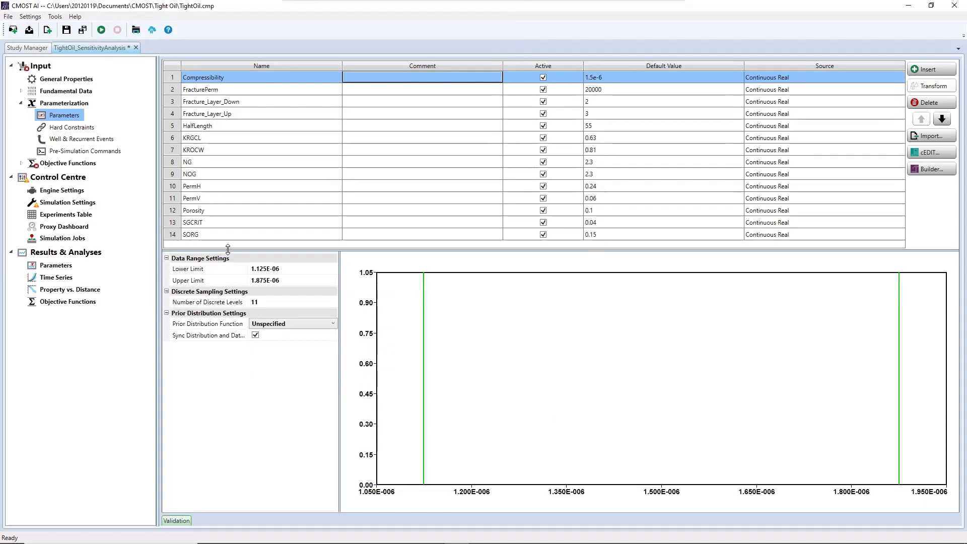
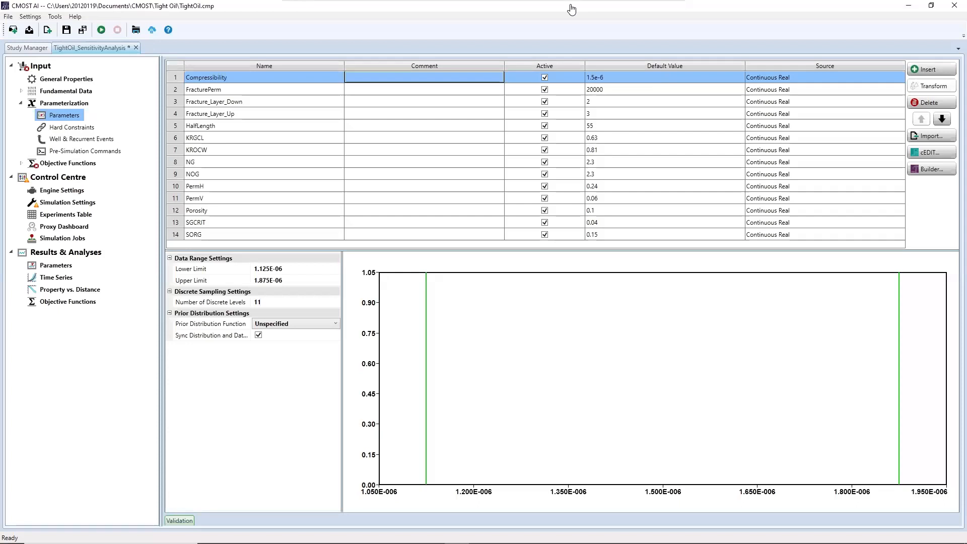
left_click(940, 173)
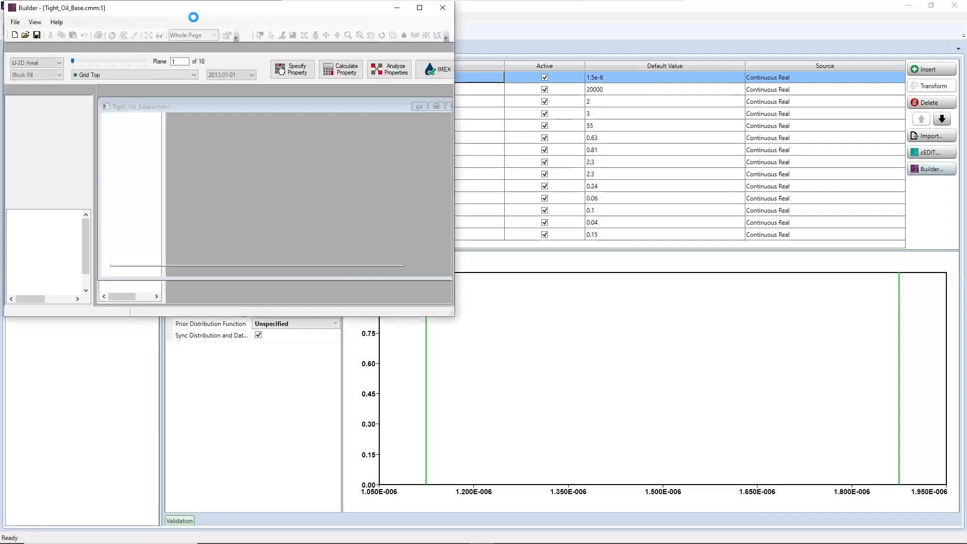
left_click_drag(196, 15, 461, 81)
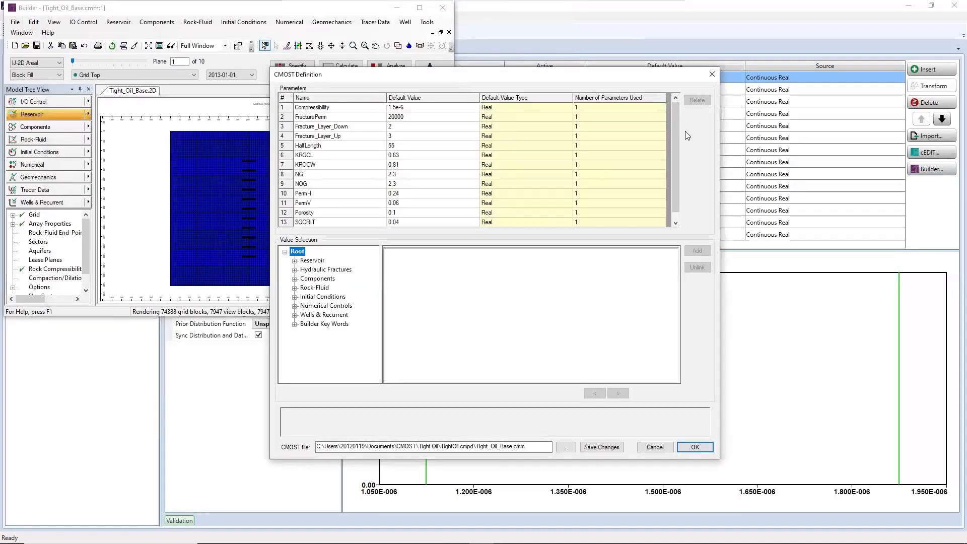
Add the constant value of the reservoir's Pinchout array property as a CMOST parameter and name it PinchOut
left_click(295, 261)
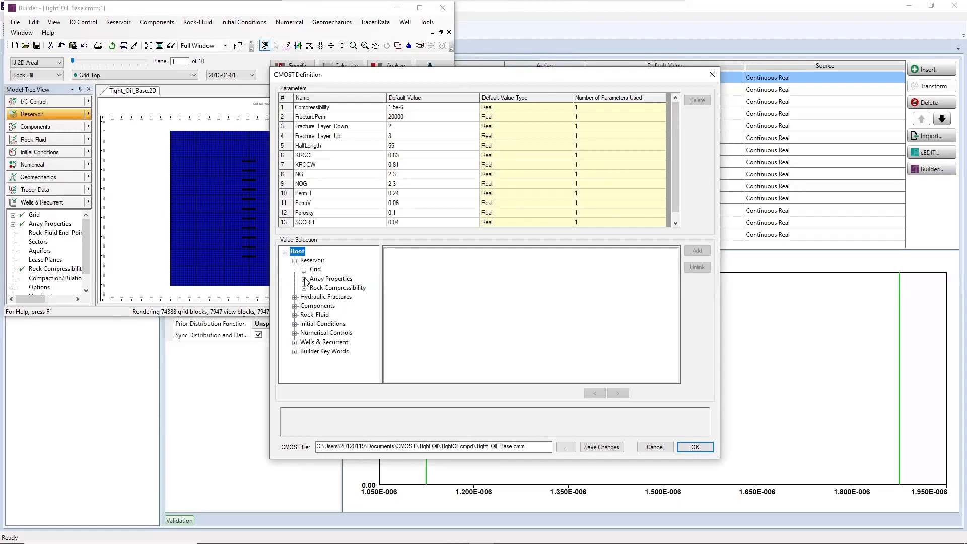
left_click(304, 270)
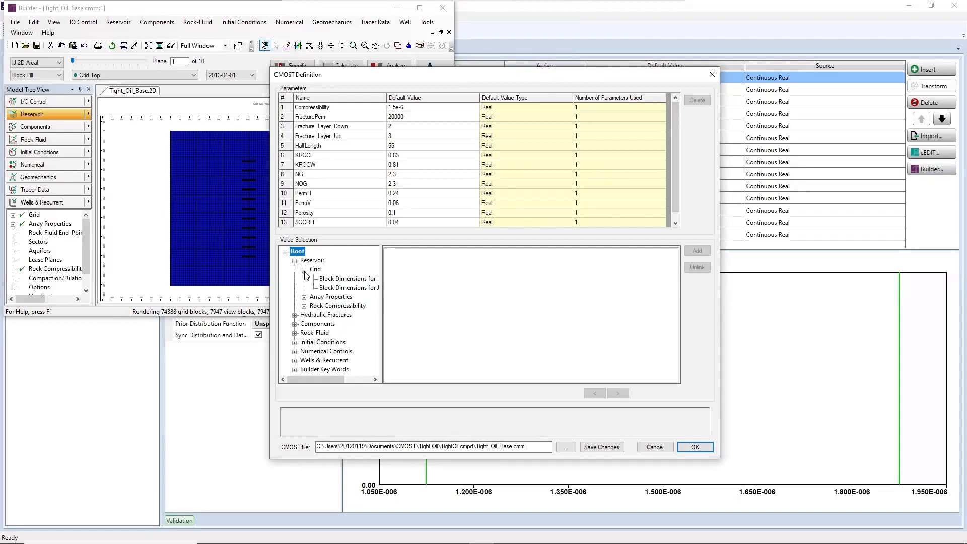
left_click(304, 297)
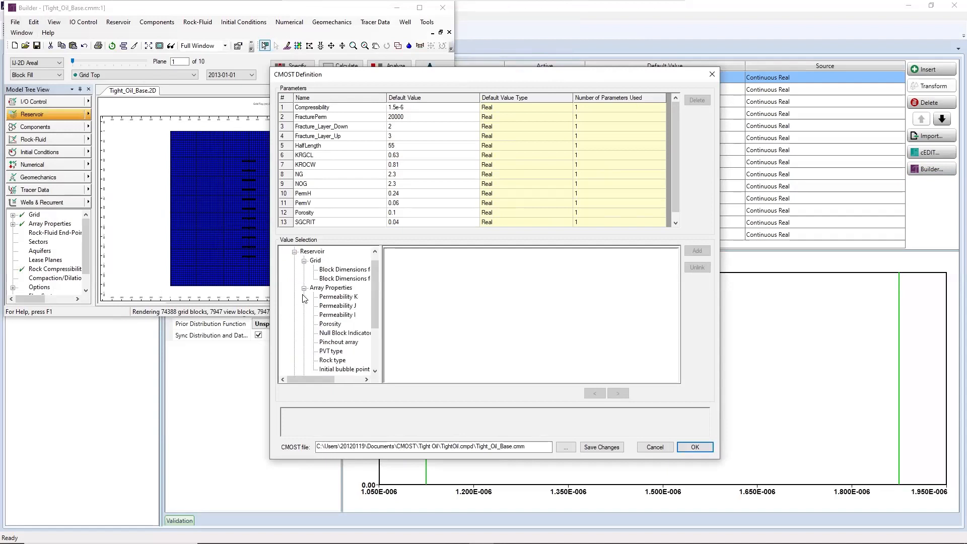
left_click(333, 344)
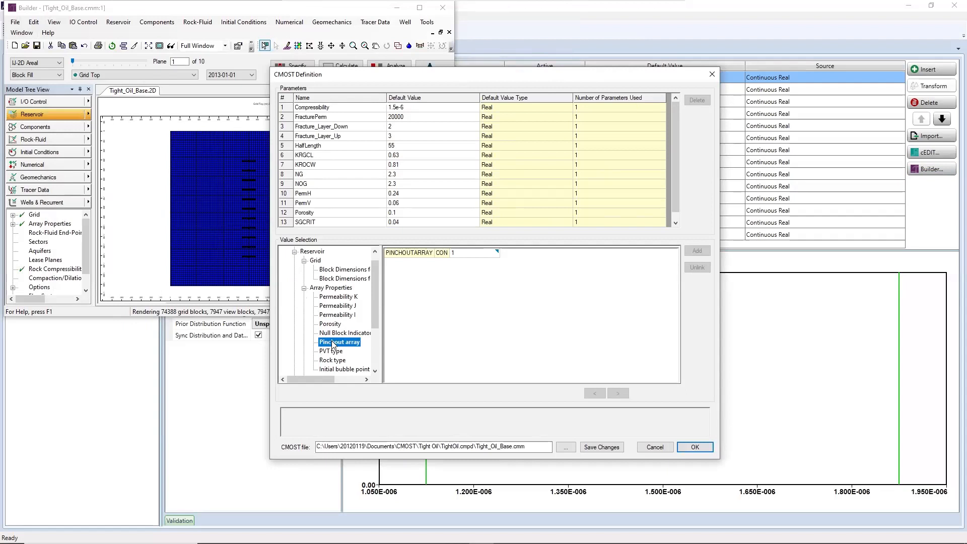
left_click(467, 253)
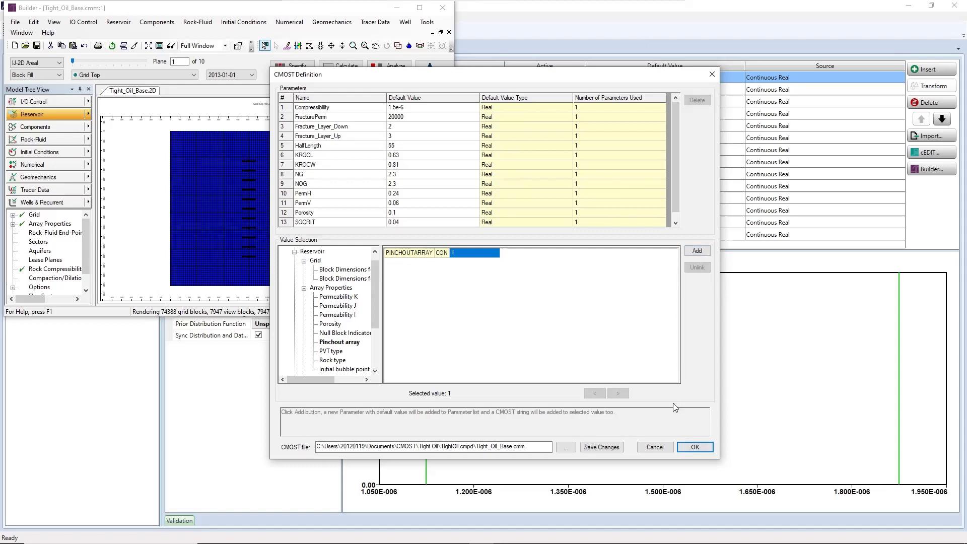
left_click_drag(672, 177, 677, 198)
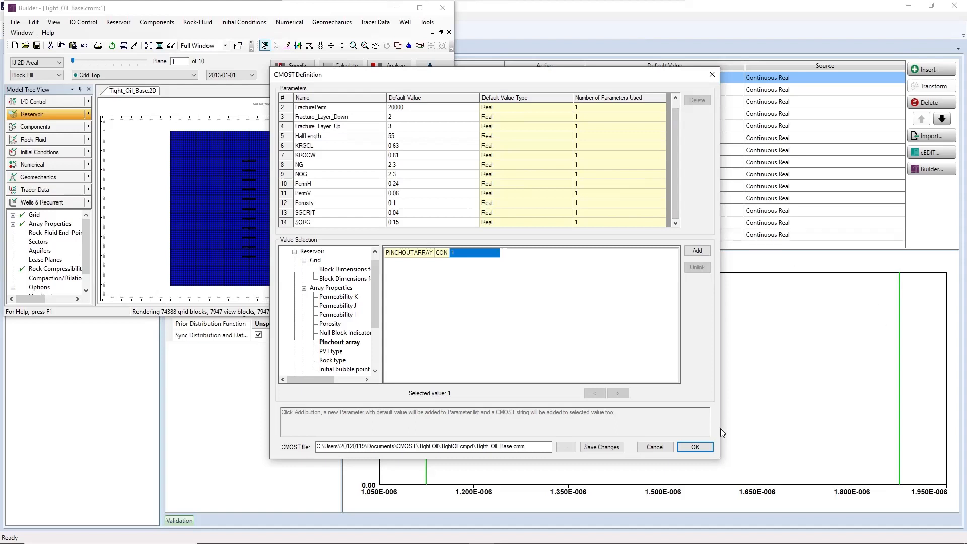
left_click(698, 250)
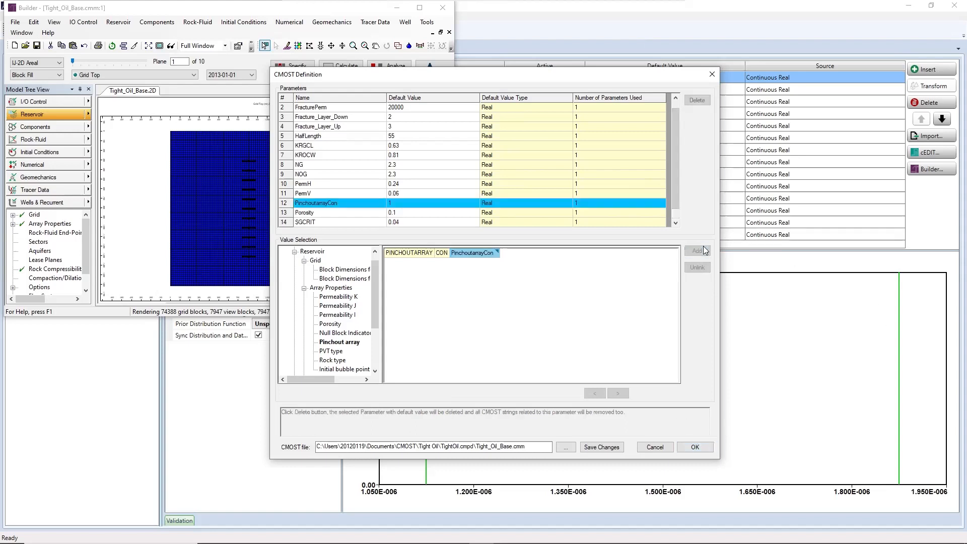
left_click(333, 202)
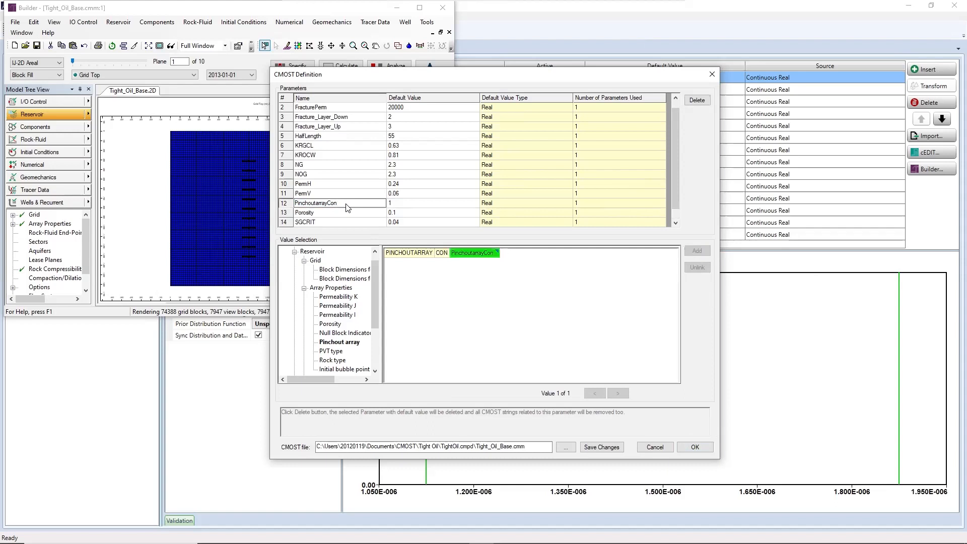
type("PinchOut")
Save the changes over the existing Tight_Oil_Base.cmm, close Builder and accept the import of the updated parameters into CMOST
left_click(694, 447)
left_click_drag(216, 130, 178, 165)
left_click(340, 80)
left_click_drag(340, 80, 472, 97)
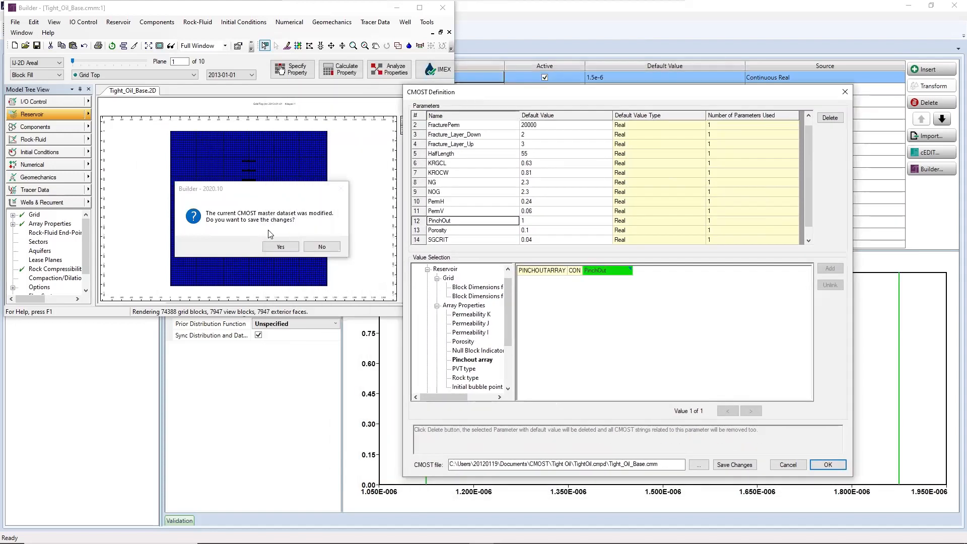
left_click(287, 245)
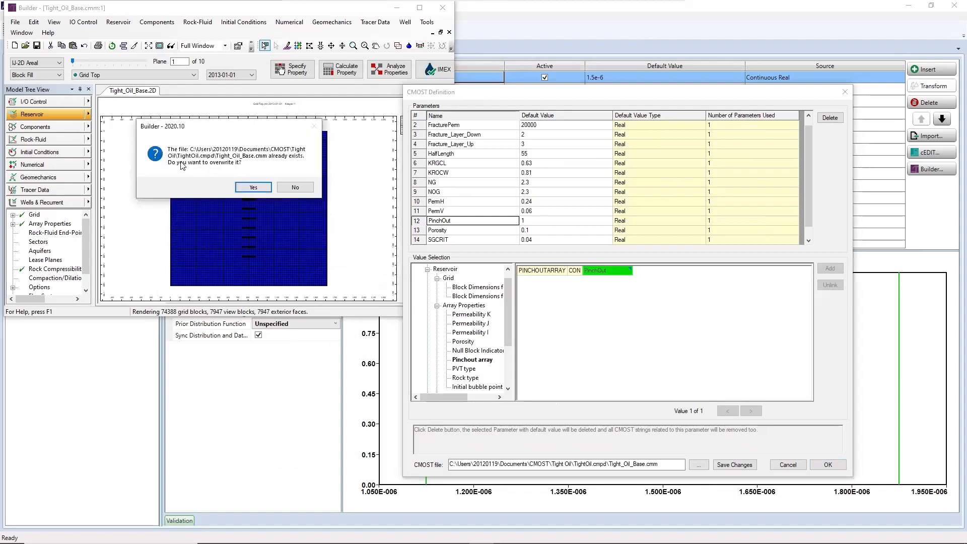
left_click(250, 185)
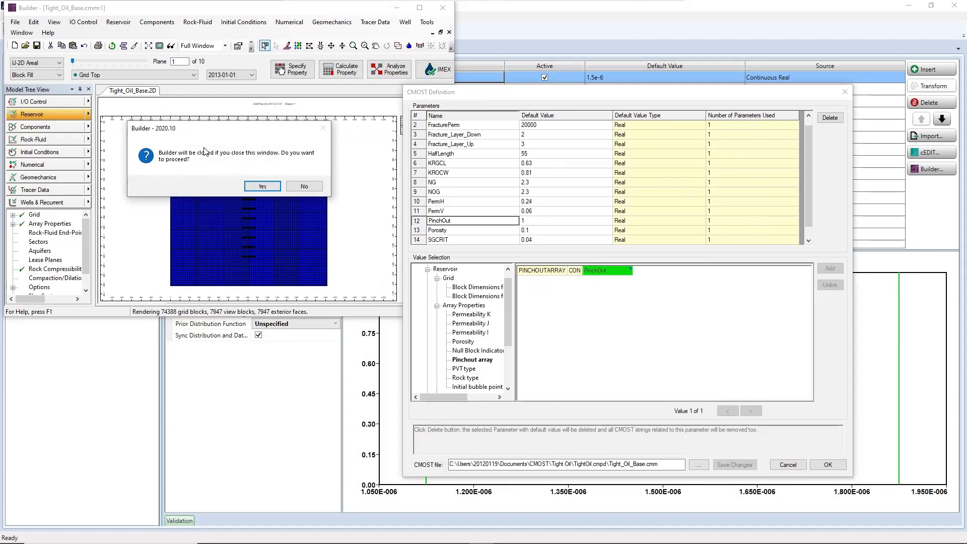
left_click(269, 186)
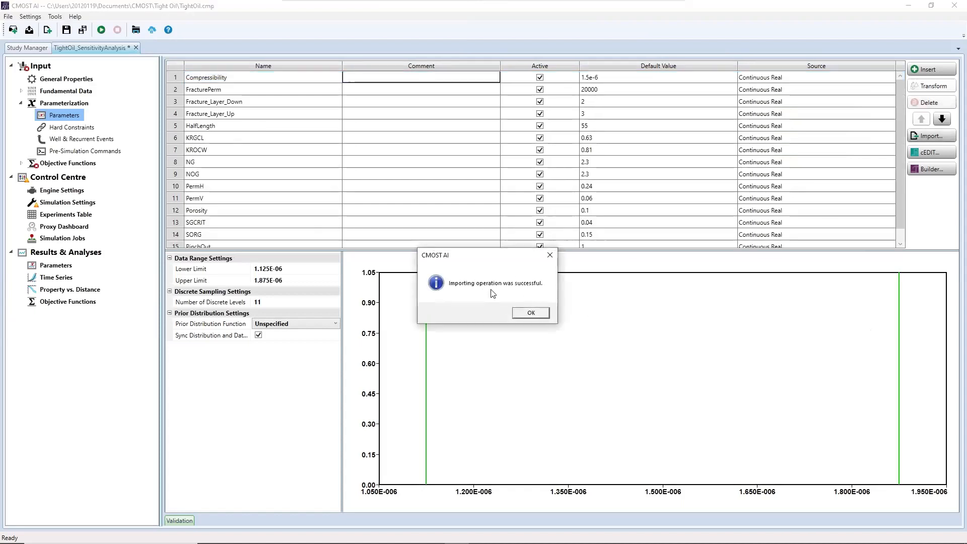
left_click(530, 313)
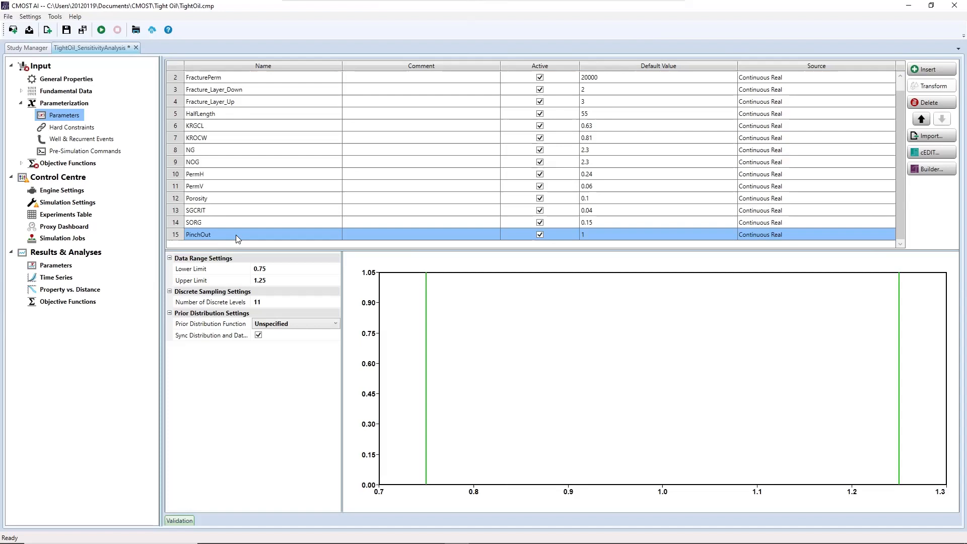
Try Discrete Real as the source of Fracture_Layer_Down, and set the source to Discrete Integer
double_click(226, 97)
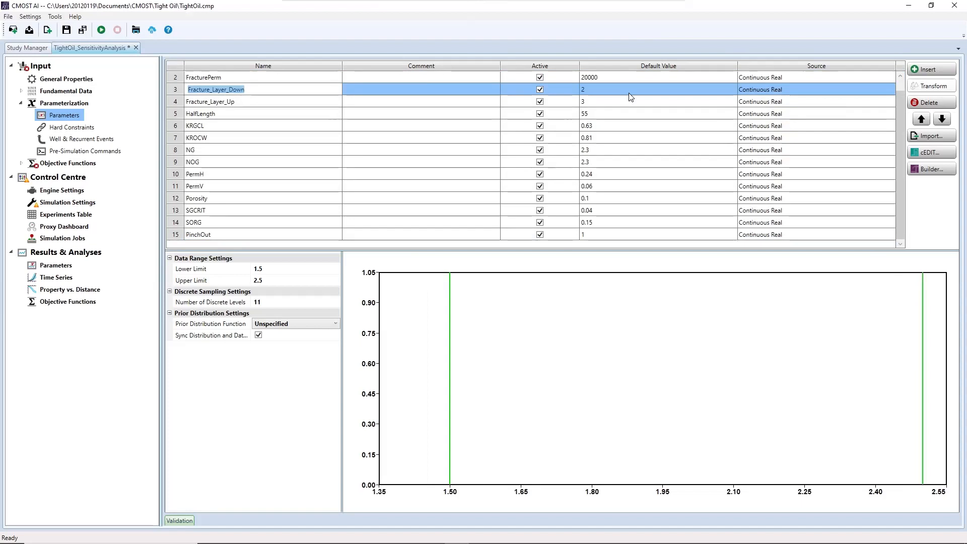
left_click(797, 87)
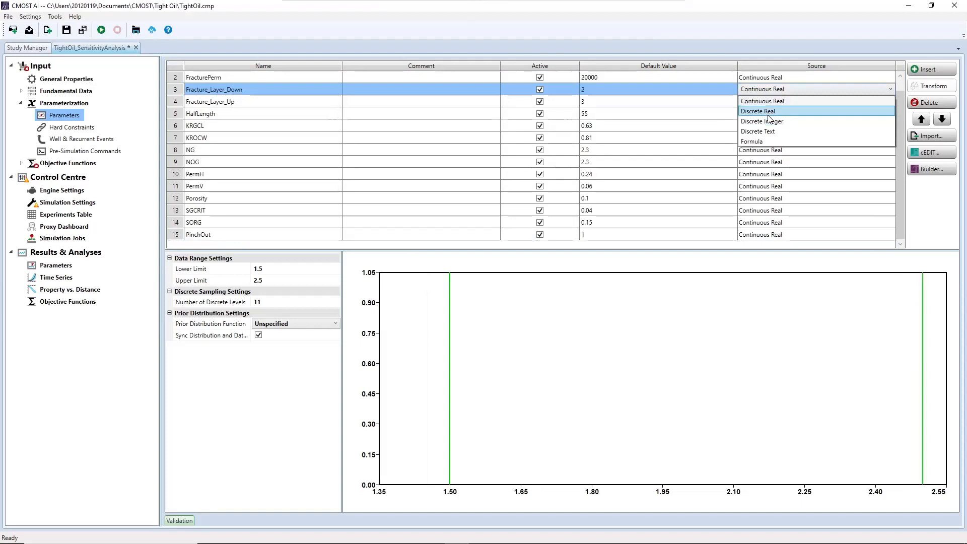
left_click(769, 112)
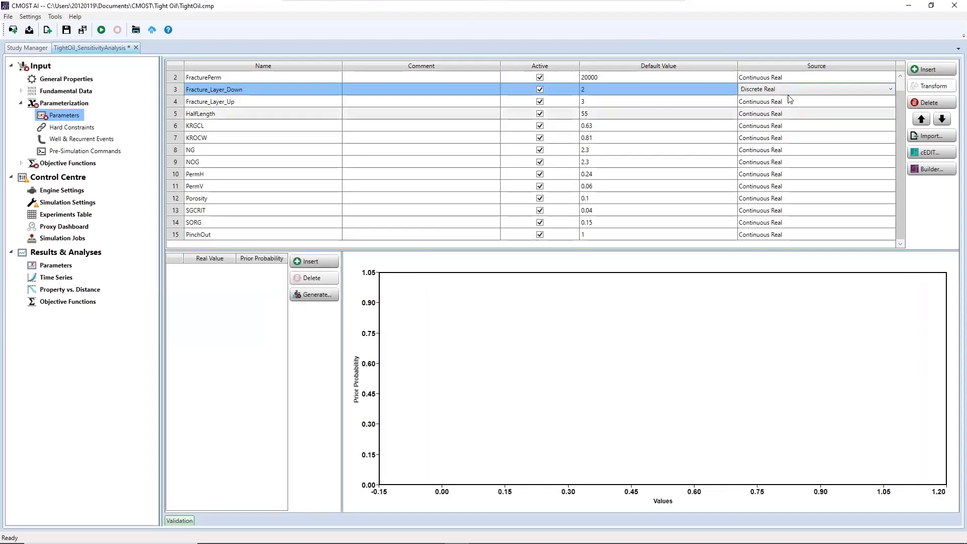
left_click(792, 90)
left_click(783, 121)
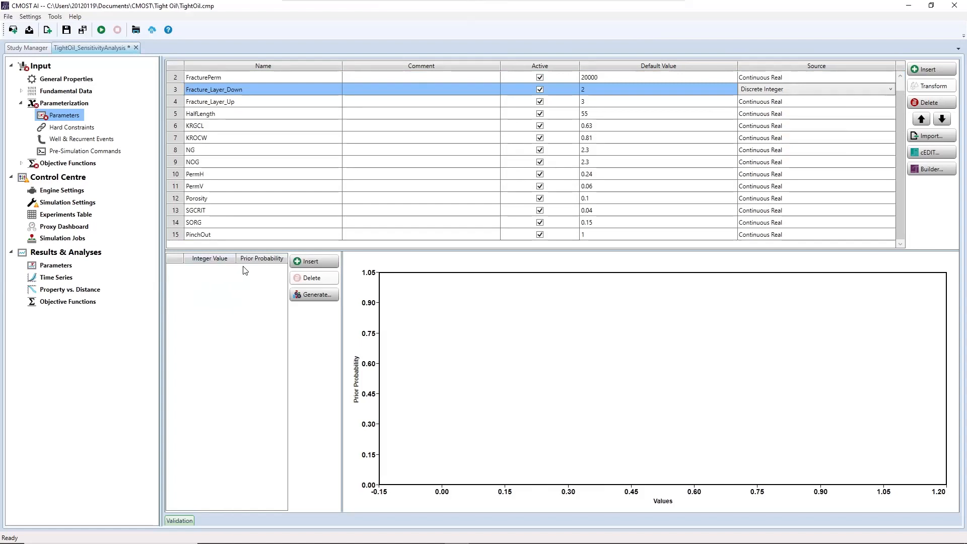
Insert a single candidate value row for Fracture_Layer_Down and delete it again
left_click(302, 263)
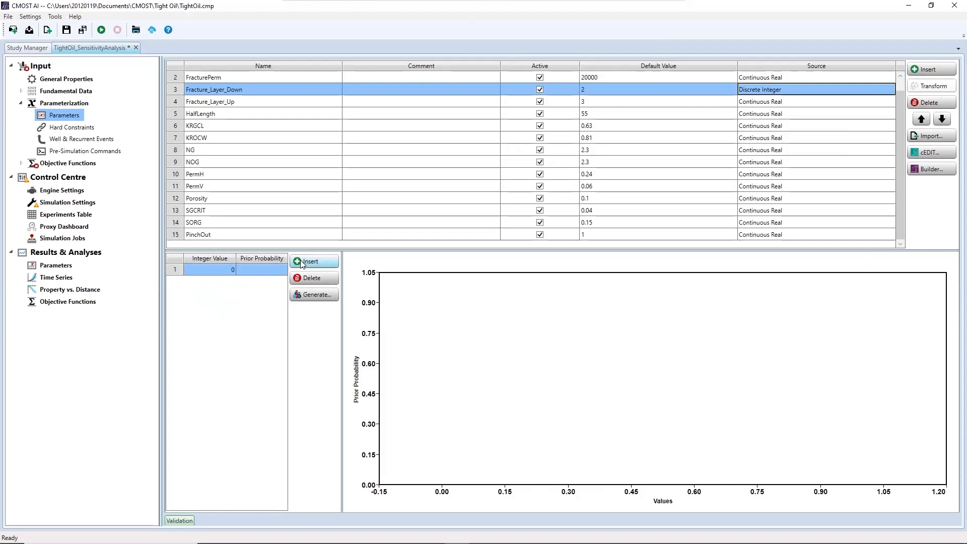
left_click(307, 279)
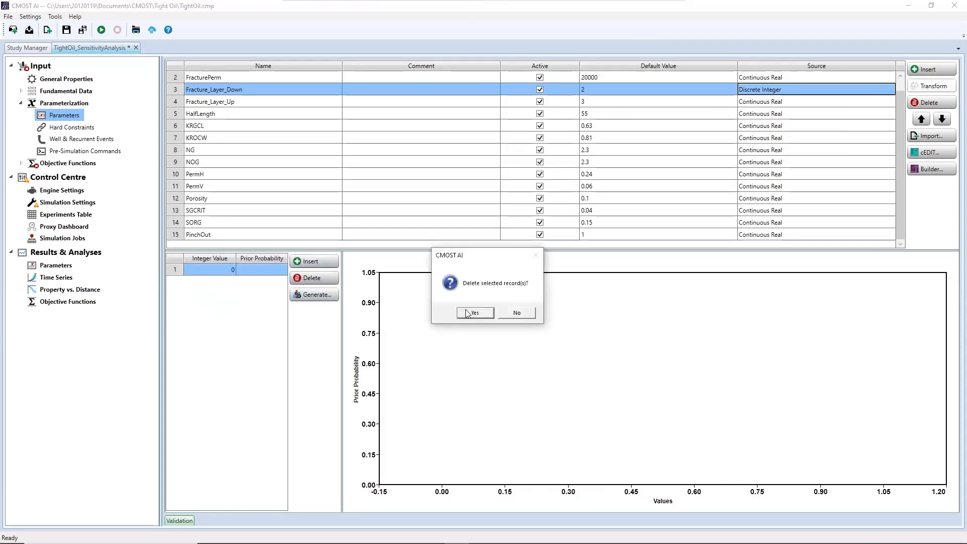
left_click(468, 313)
Generate five candidate values for Fracture_Layer_Down as an arithmetic sequence from 0 to 4
left_click(312, 294)
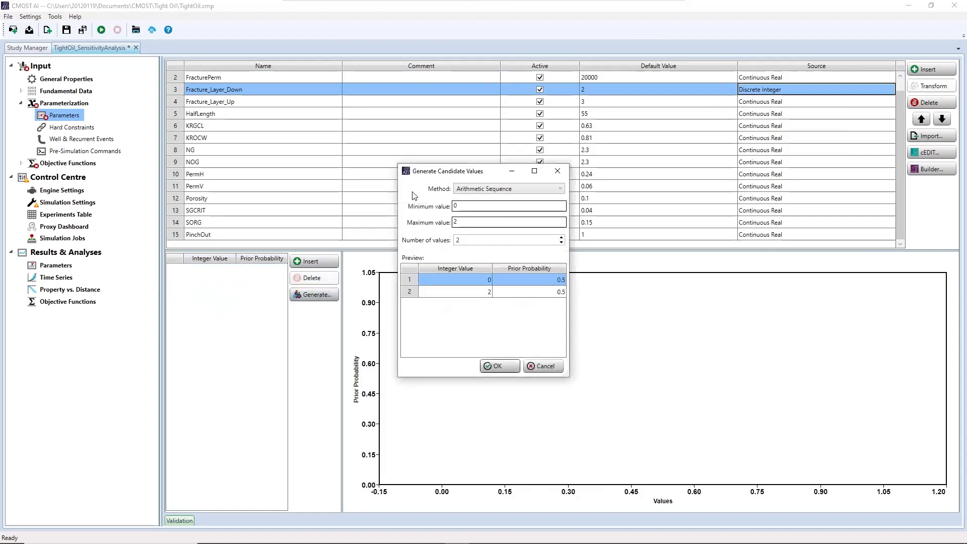
left_click_drag(450, 176, 196, 172)
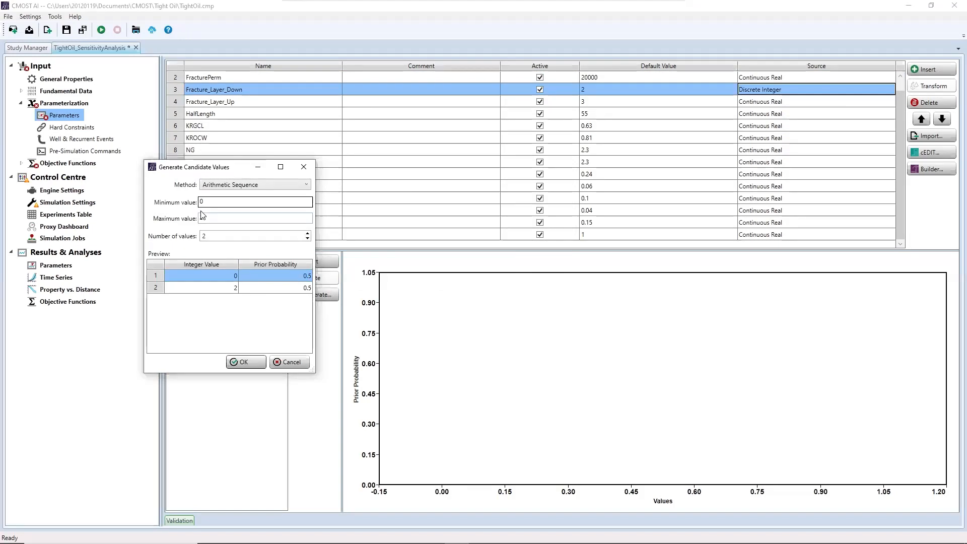
left_click(202, 217)
type("2")
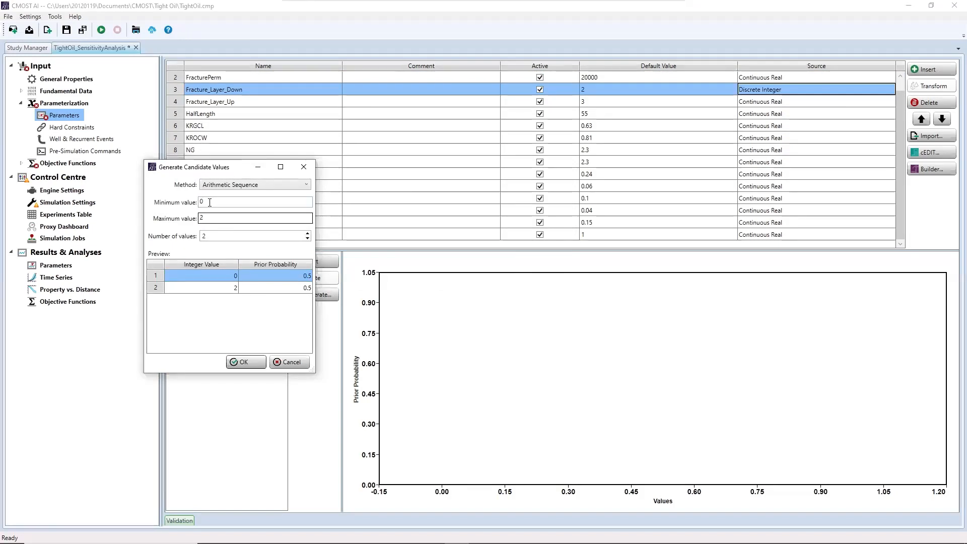
left_click_drag(208, 219, 158, 215)
type("4")
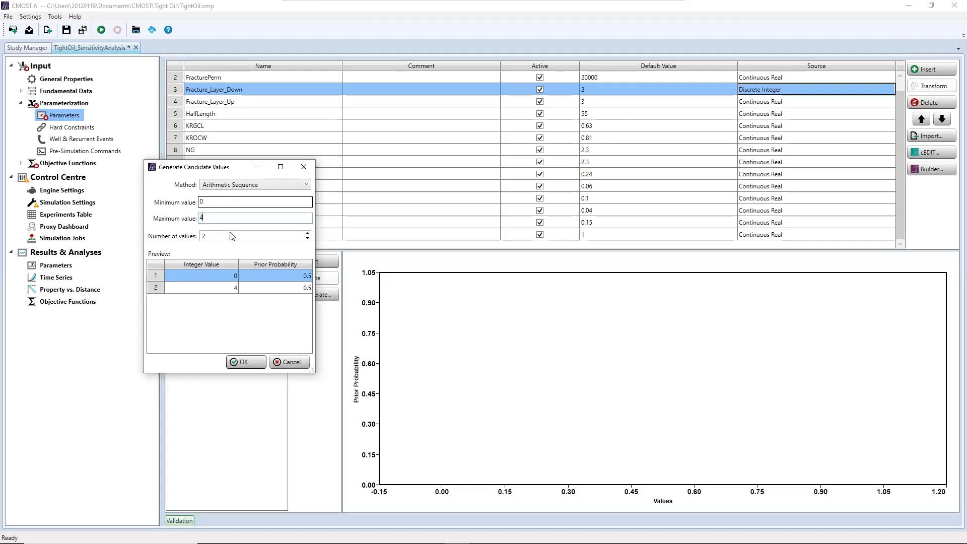
key("Tab")
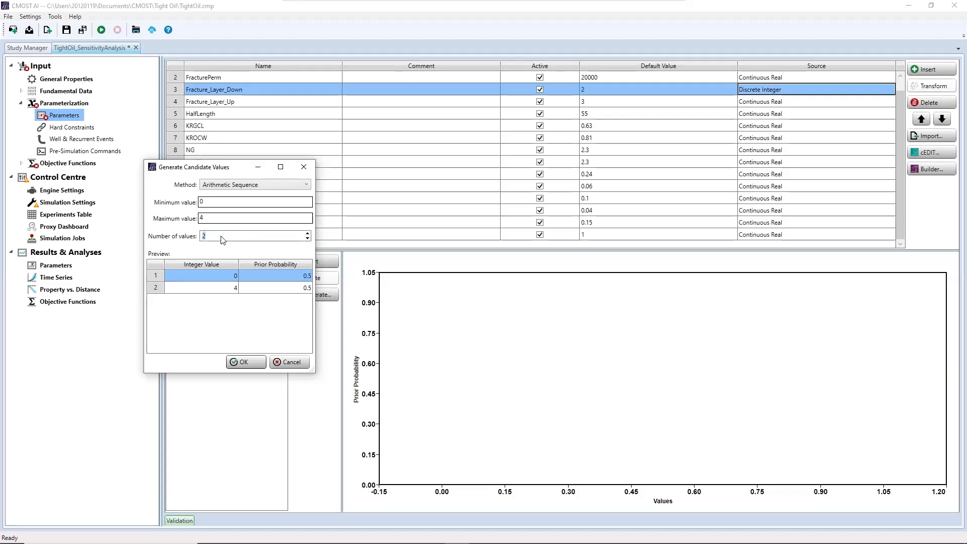
left_click(307, 234)
left_click(308, 234)
left_click(307, 234)
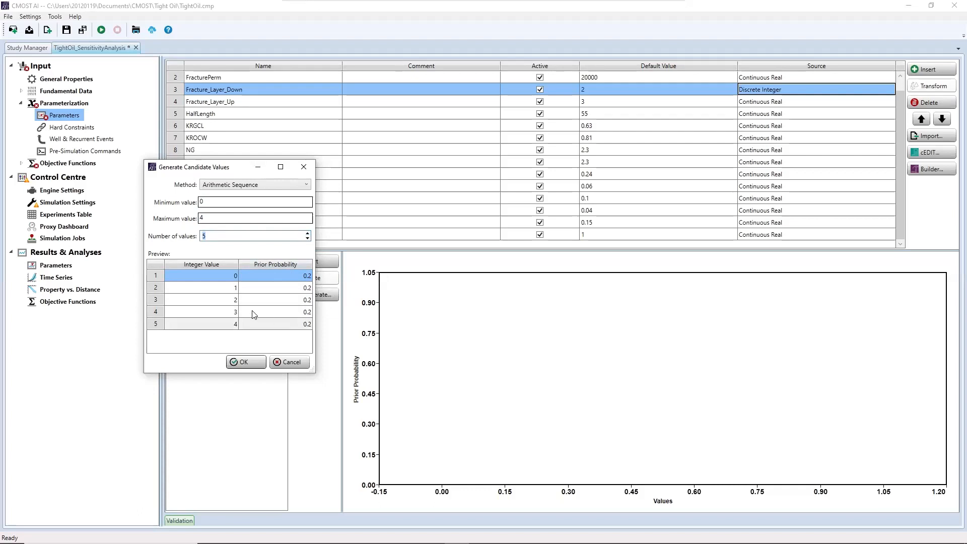
left_click(245, 361)
mouse_move(453, 396)
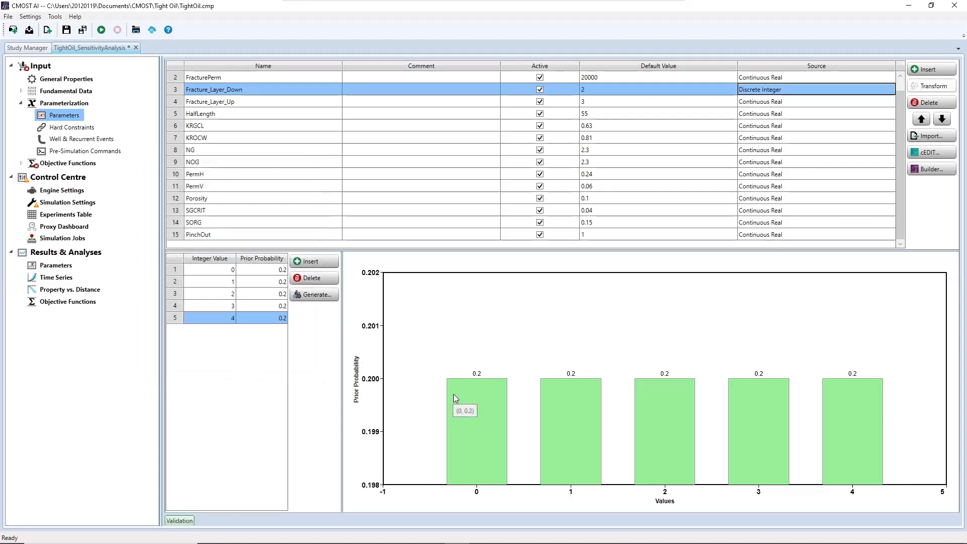
Set the source of Fracture_Layer_Up to Discrete Integer
left_click(226, 102)
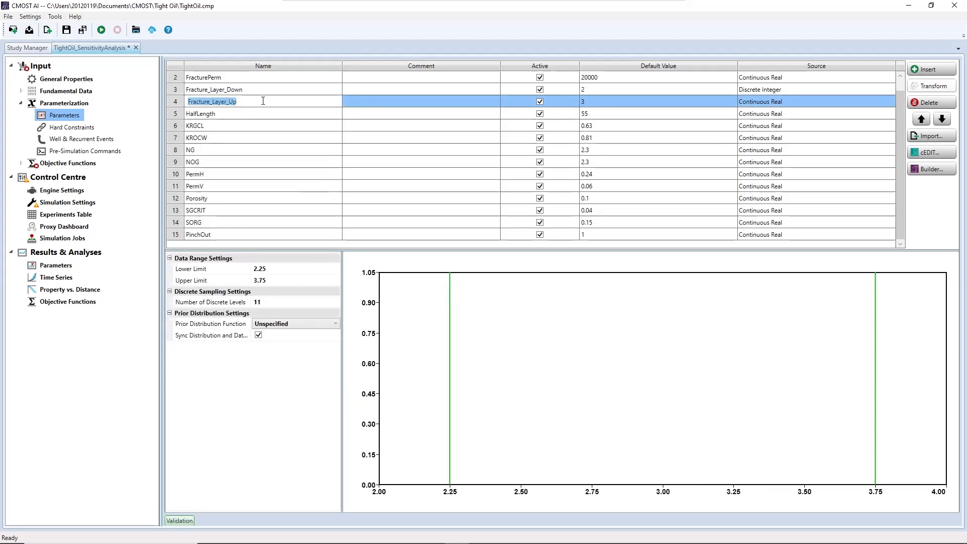
left_click(791, 103)
left_click(780, 134)
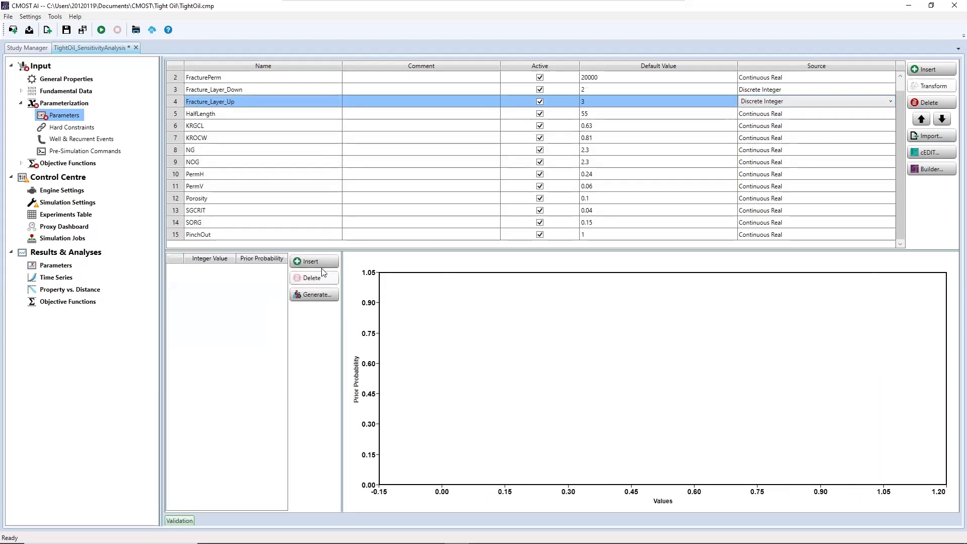
Generate four candidate values for Fracture_Layer_Up as an arithmetic sequence from 0 to 3
left_click(308, 294)
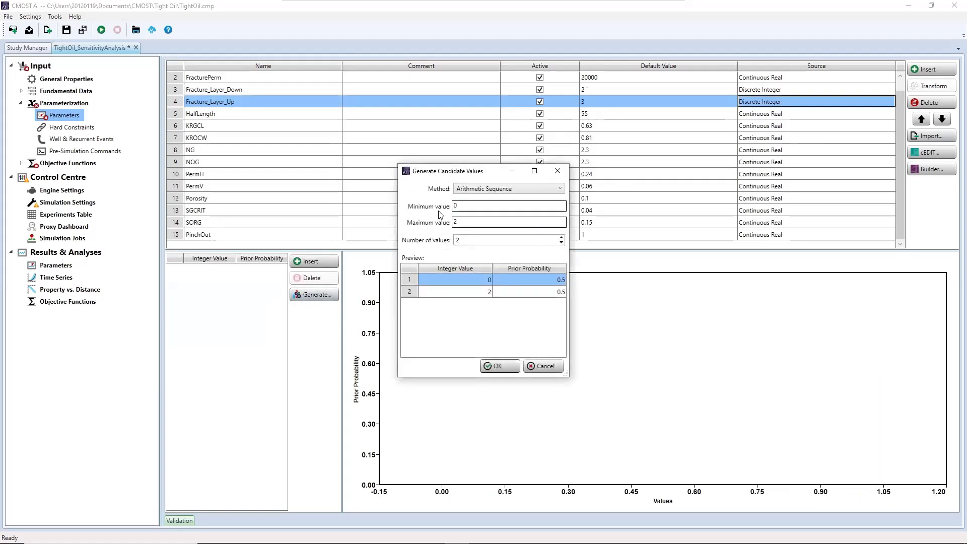
key("Tab")
type("3")
key("Tab")
left_click(491, 206)
left_click(475, 223)
left_click(562, 238)
left_click(562, 238)
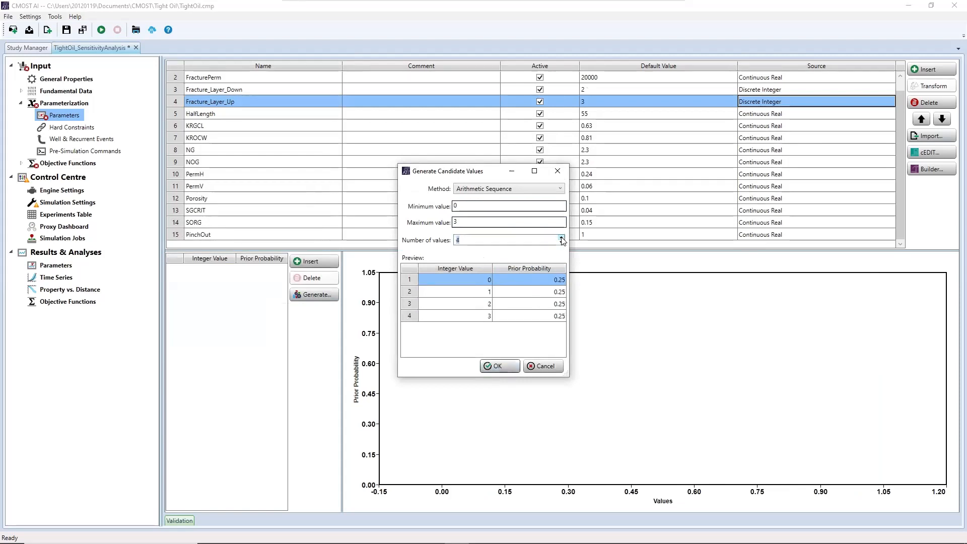
left_click(499, 366)
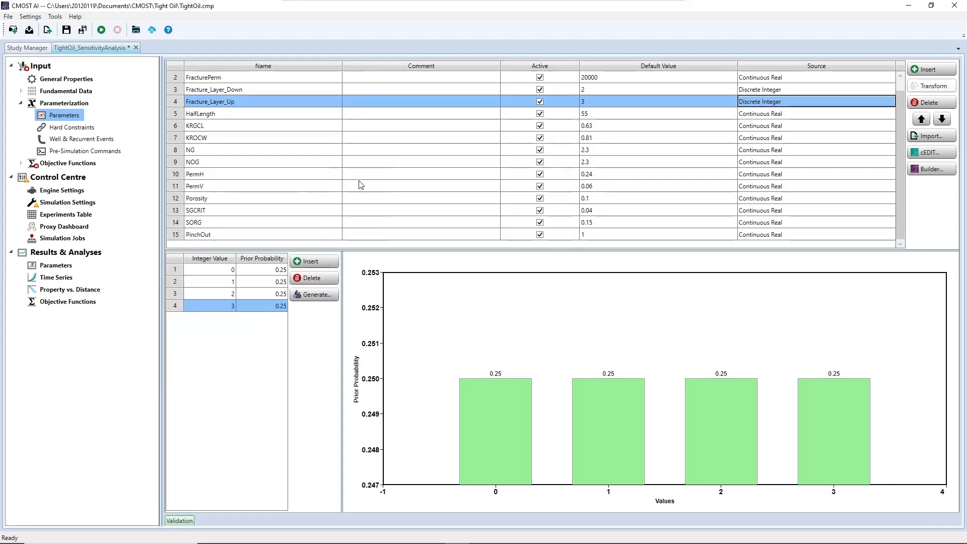
Set the lower limit of the HalfLength parameter's data range to 20
left_click(221, 115)
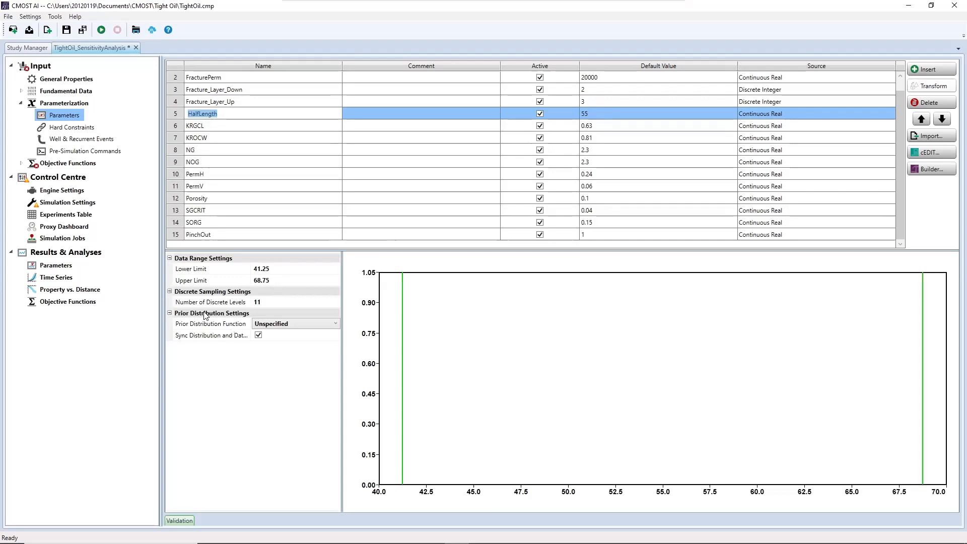
mouse_move(247, 302)
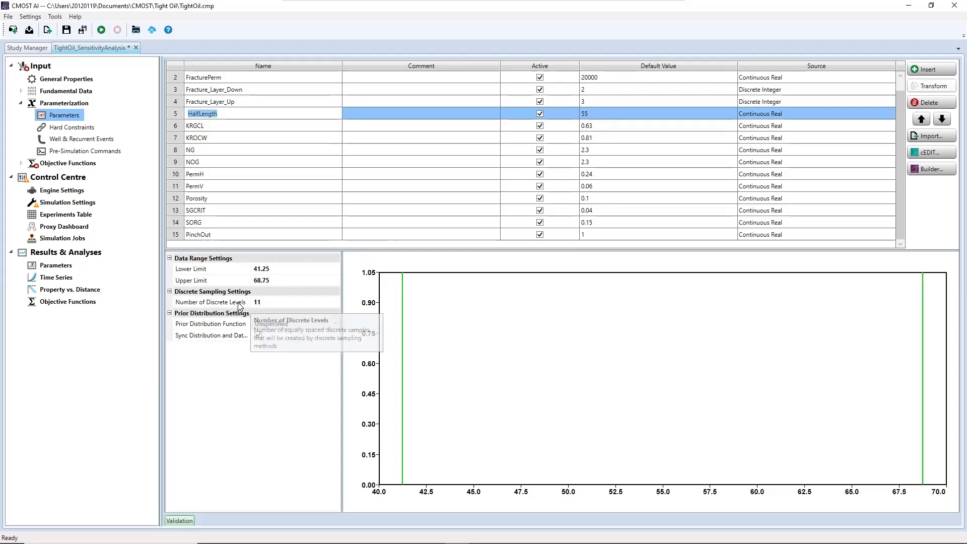
left_click(287, 271)
left_click(289, 271)
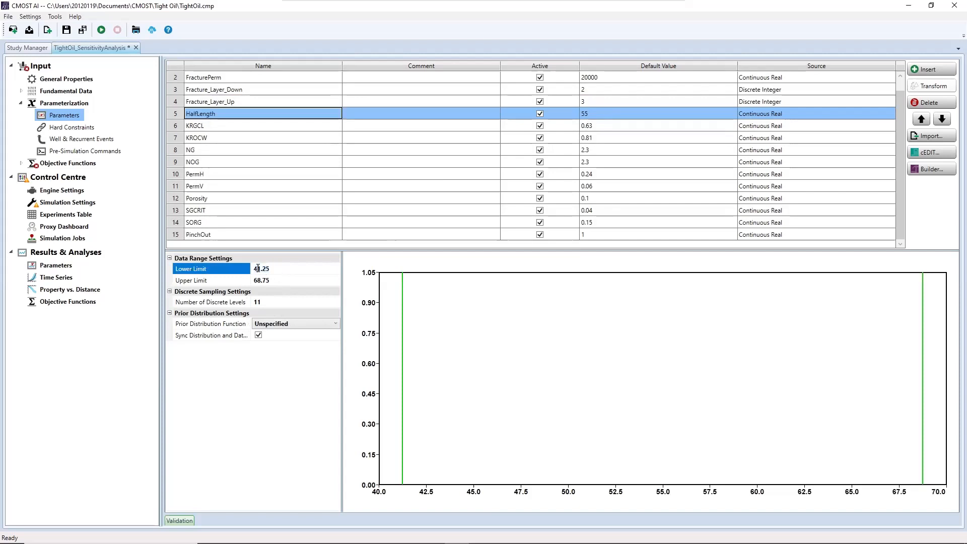
left_click_drag(251, 269, 290, 269)
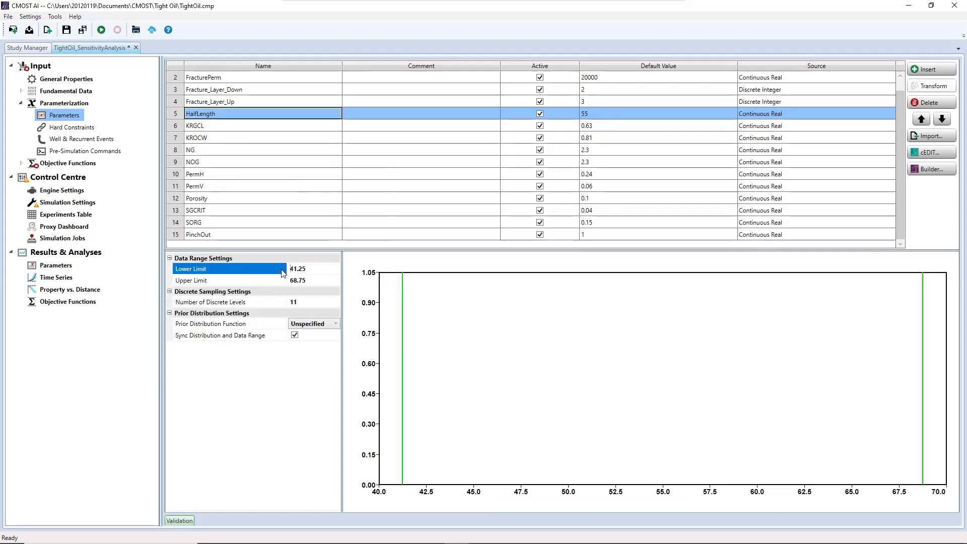
key("BackSpace")
key("BackSpace")
key("BackSpace")
key("BackSpace")
key("BackSpace")
type("20")
key("Return")
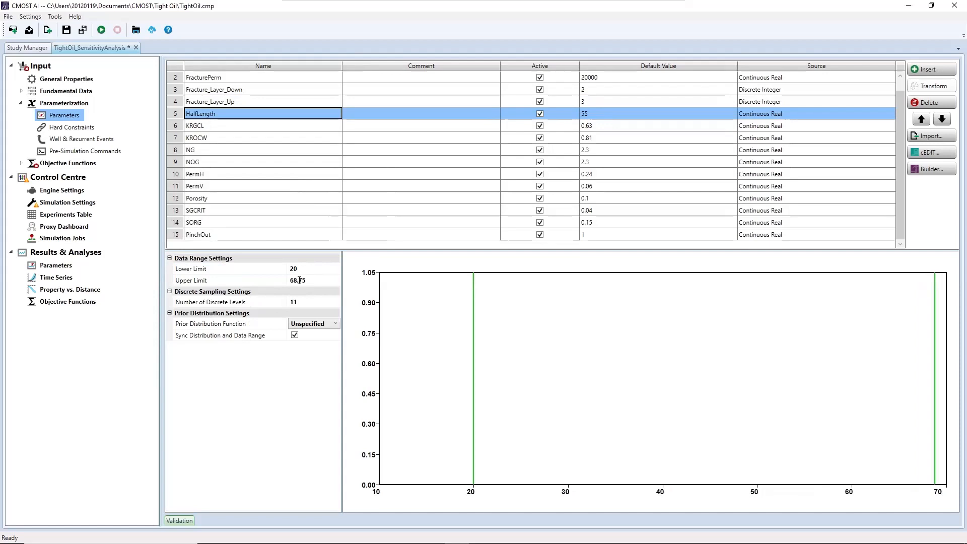
Set the upper limit of the HalfLength parameter's data range to 90
double_click(300, 280)
left_click(302, 281)
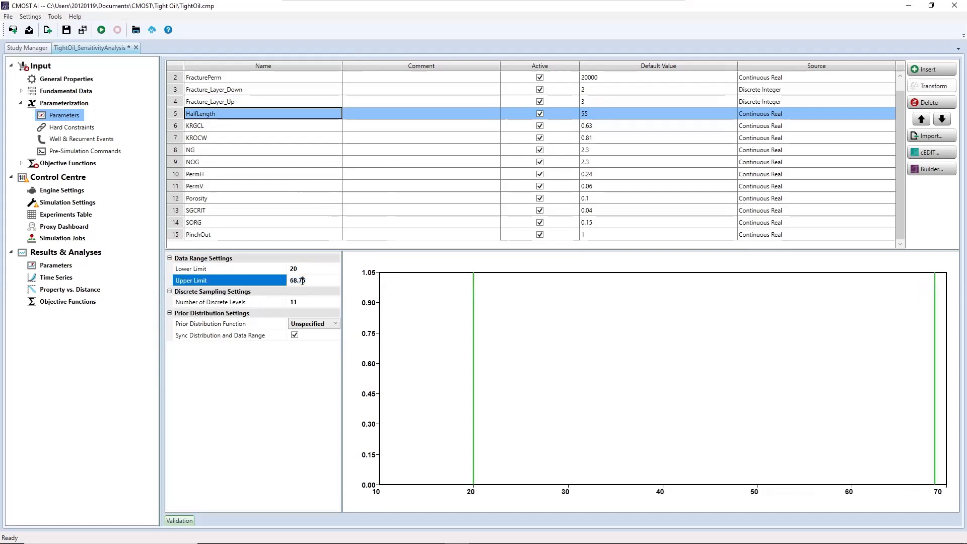
key("BackSpace")
key("Return")
left_click(308, 272)
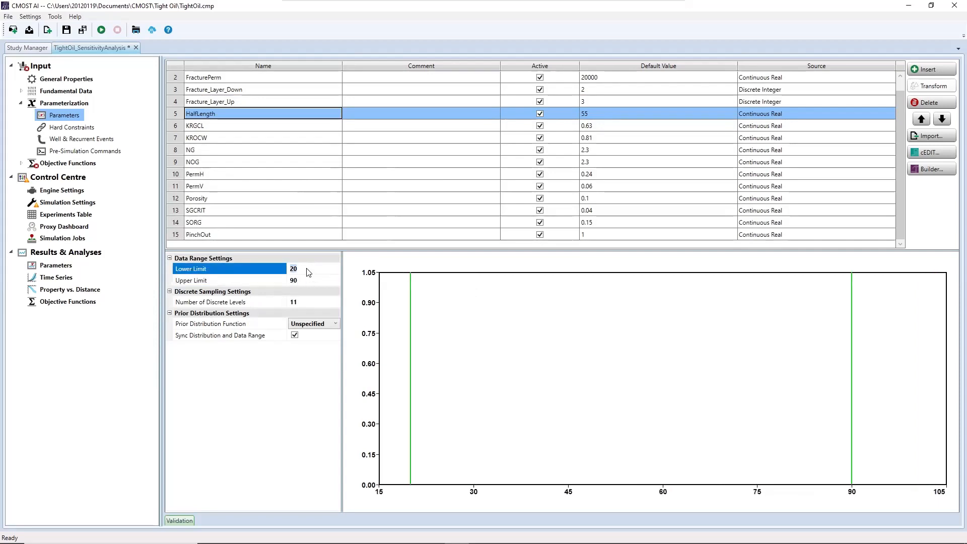
Set the data range of the PermH parameter to a lower limit of 0.01 and an upper limit of 0.4
left_click(204, 176)
left_click(268, 273)
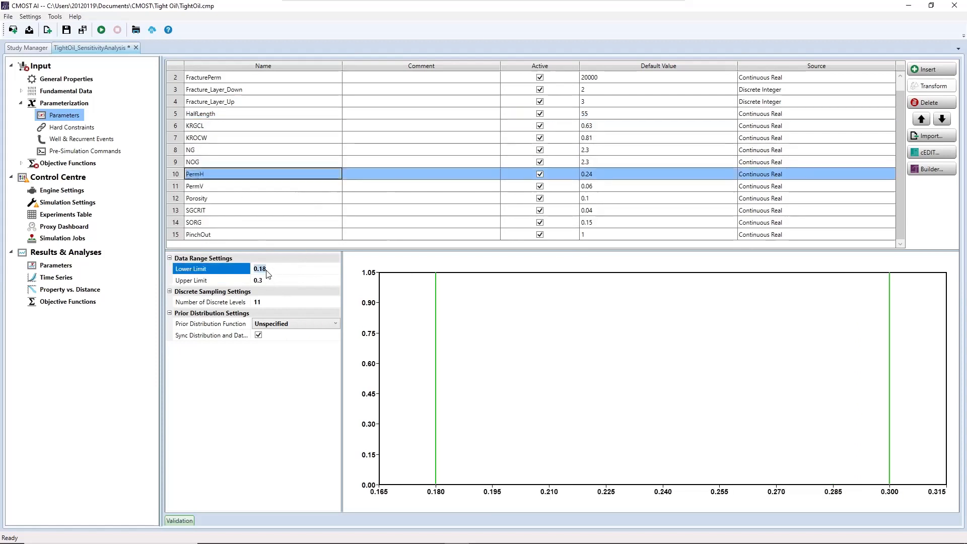
left_click(261, 269)
key("BackSpace")
key("BackSpace")
type("01")
left_click(256, 281)
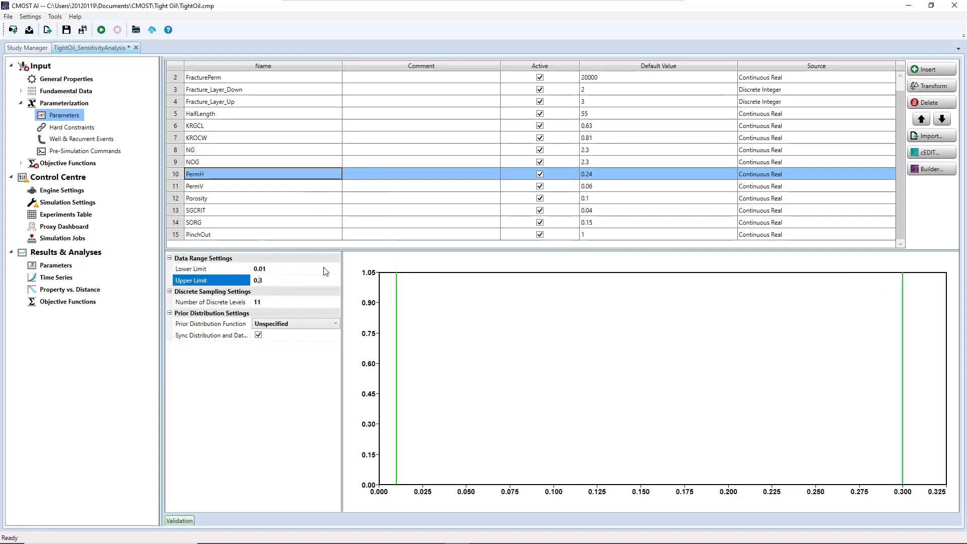
type("4")
key("Return")
Try a Normal prior distribution function for PermH and set it back to Unspecified
left_click(298, 323)
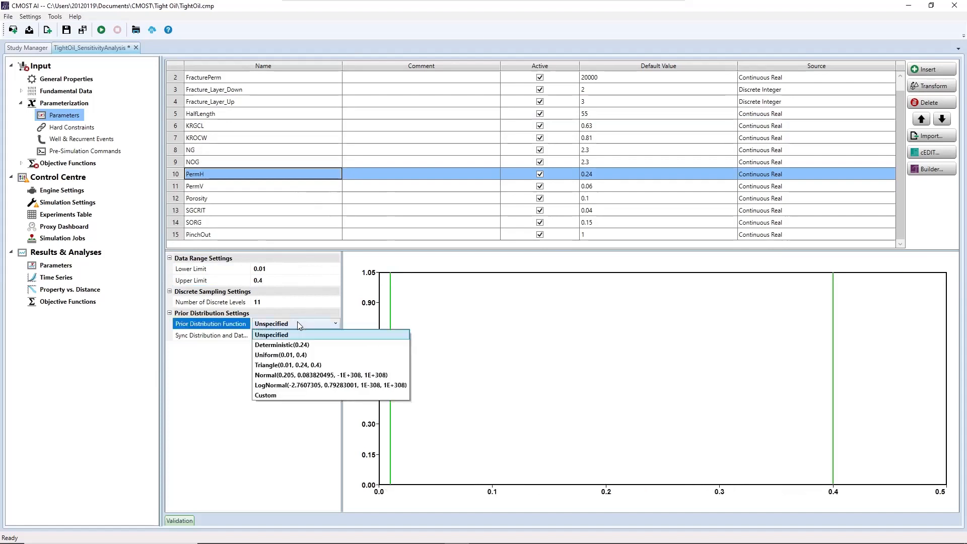
left_click(280, 375)
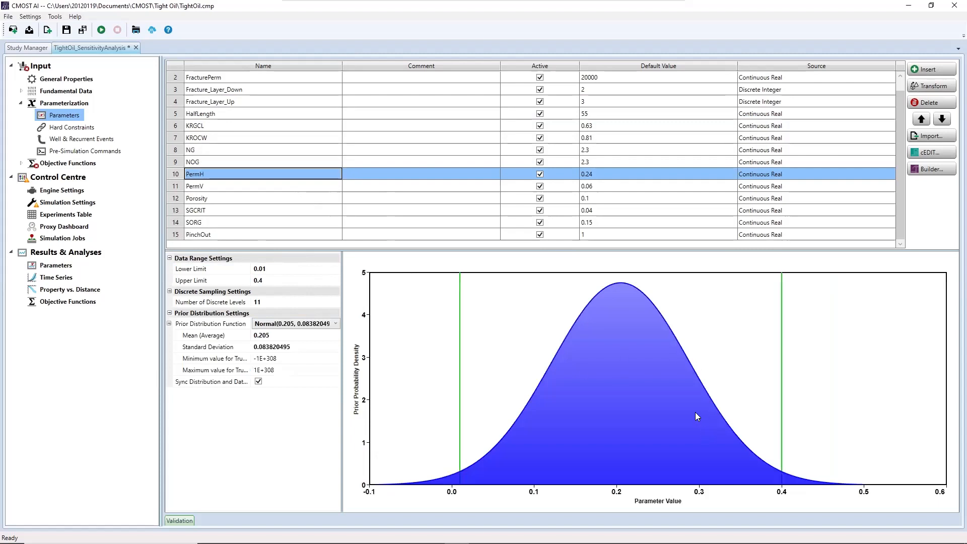
left_click(290, 323)
left_click(281, 335)
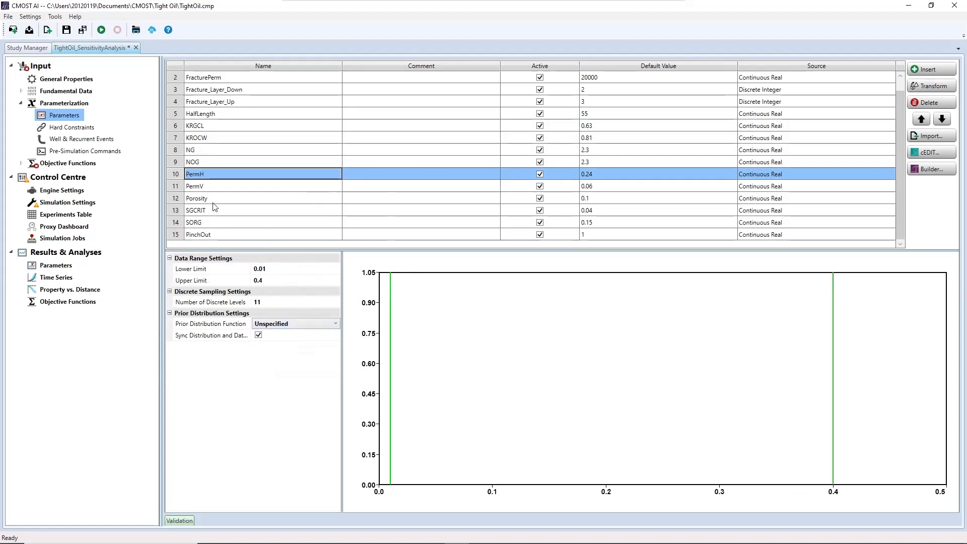
Change the source of the PermV parameter to Formula
double_click(199, 191)
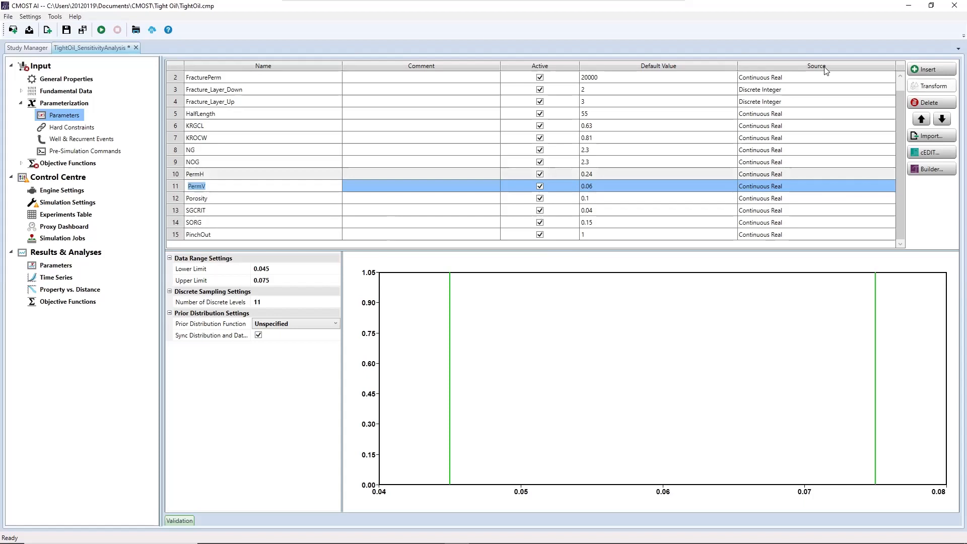
left_click(793, 189)
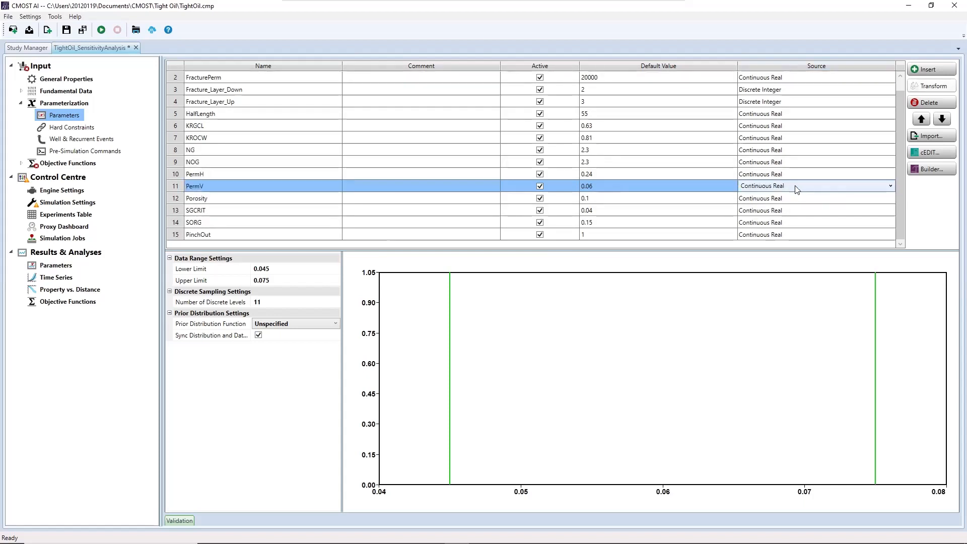
left_click(830, 187)
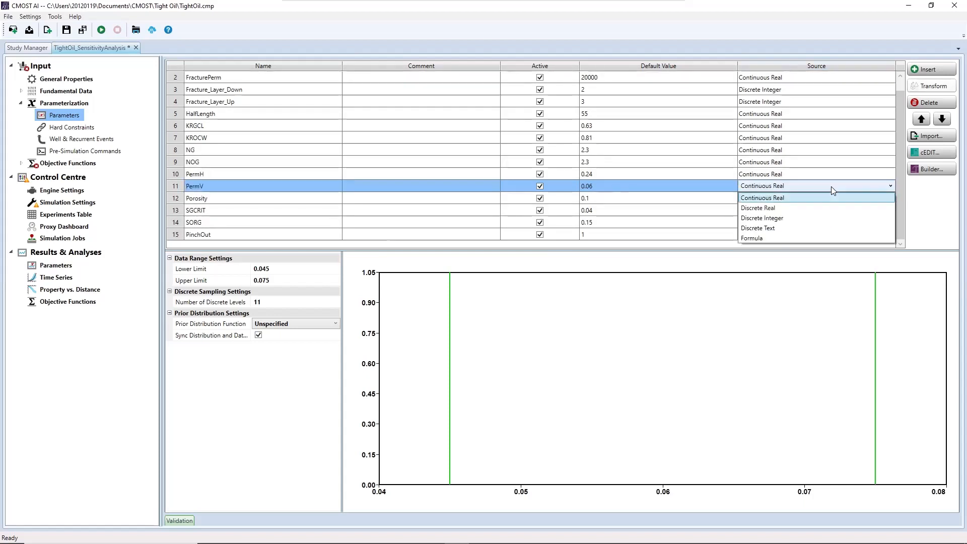
left_click(766, 237)
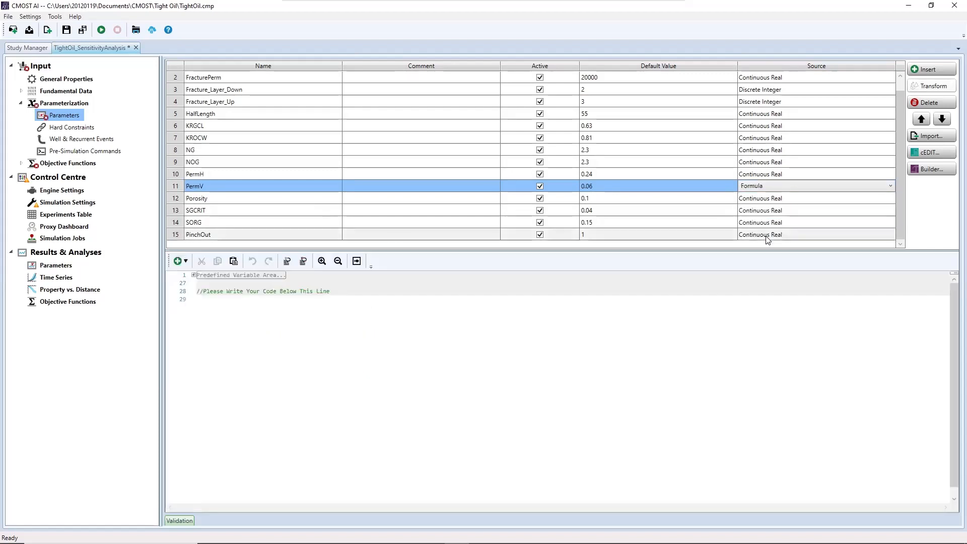
Write the PermV formula as PermH*kvkhratio and enlarge the code text for readability
left_click(239, 279)
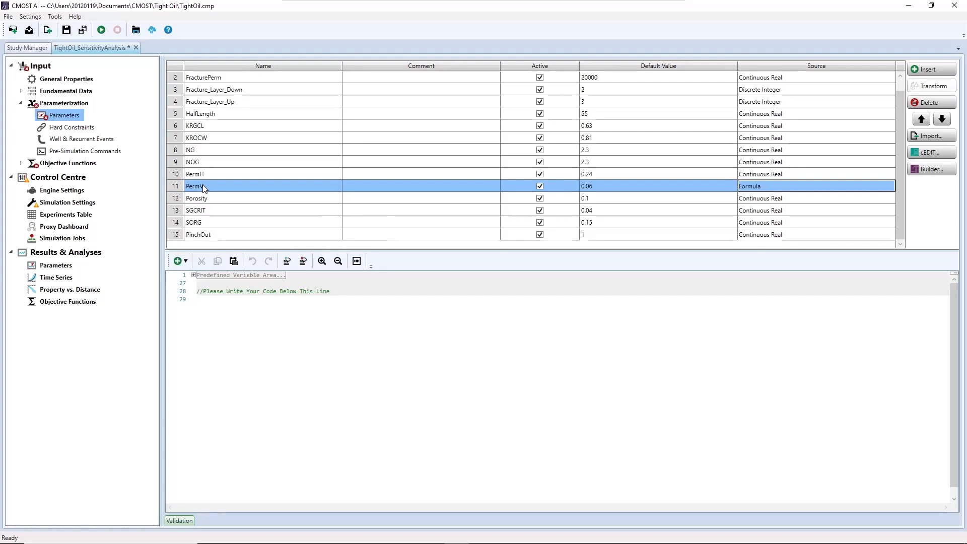
type("PermH*kvkhratio")
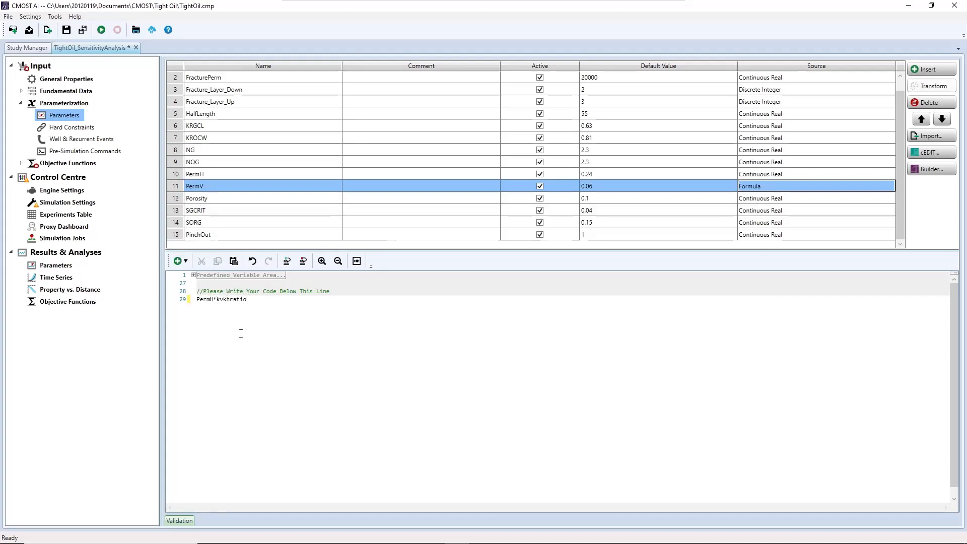
scroll(241, 332, "up", 5)
scroll(272, 326, "up", 1)
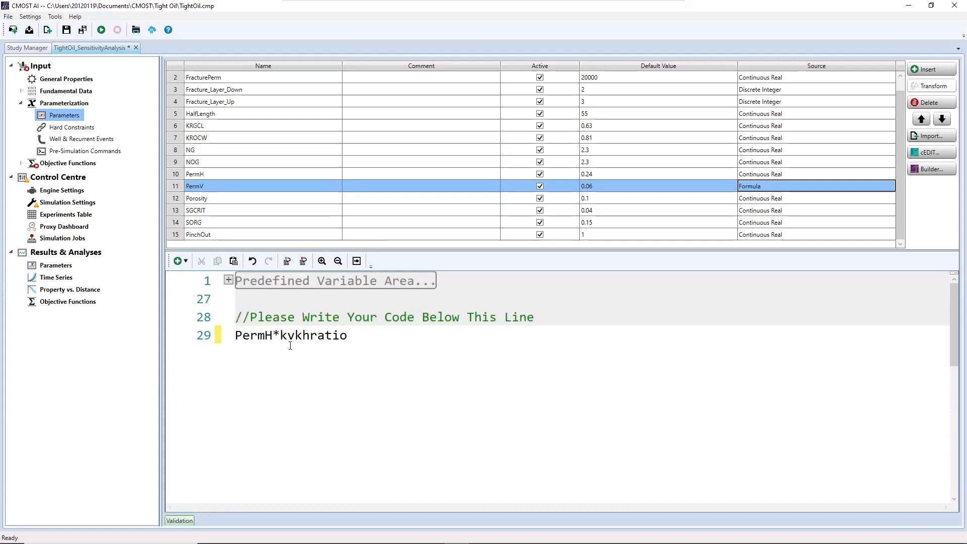
scroll(290, 346, "down", 5)
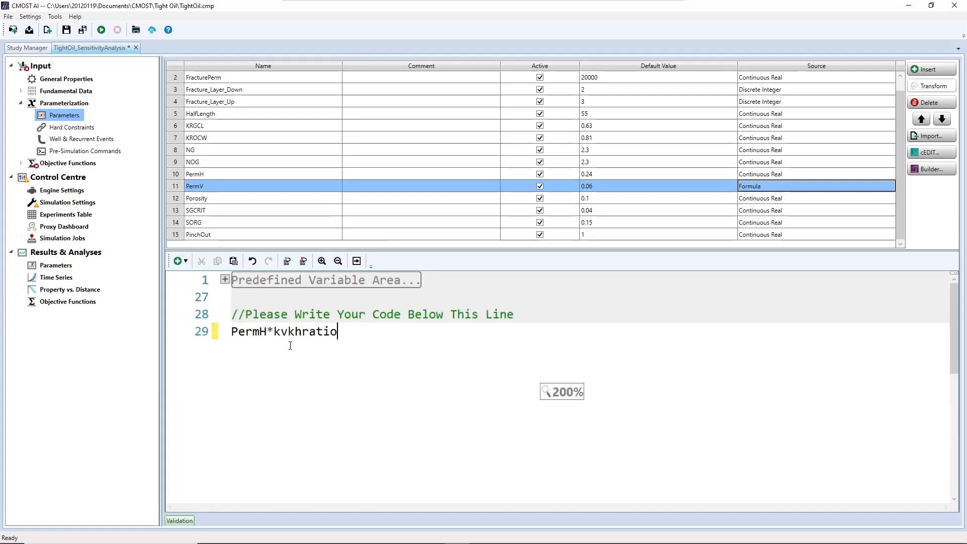
scroll(290, 345, "down", 1)
scroll(290, 345, "up", 5)
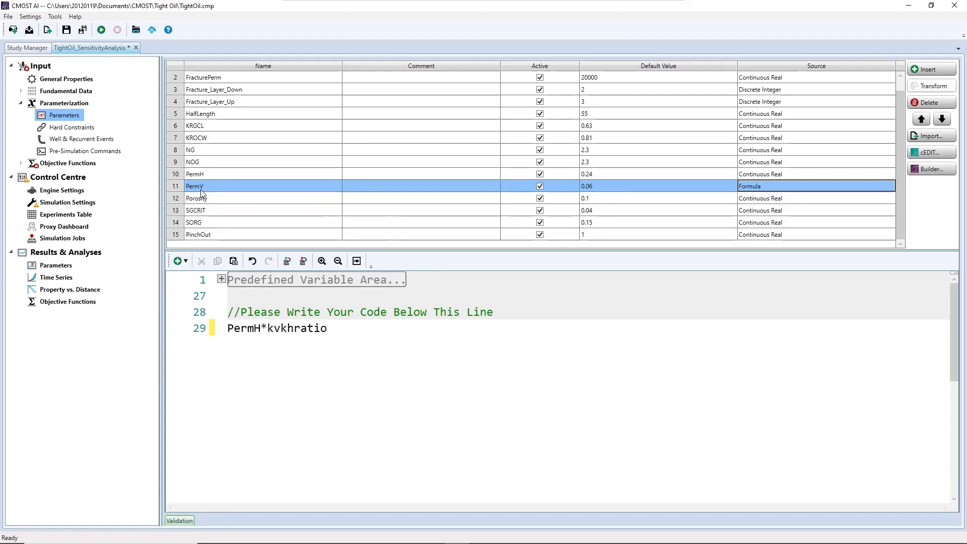
Insert a new parameter below PermV, name it kvkhratio, and check it against the PermV formula
left_click(924, 70)
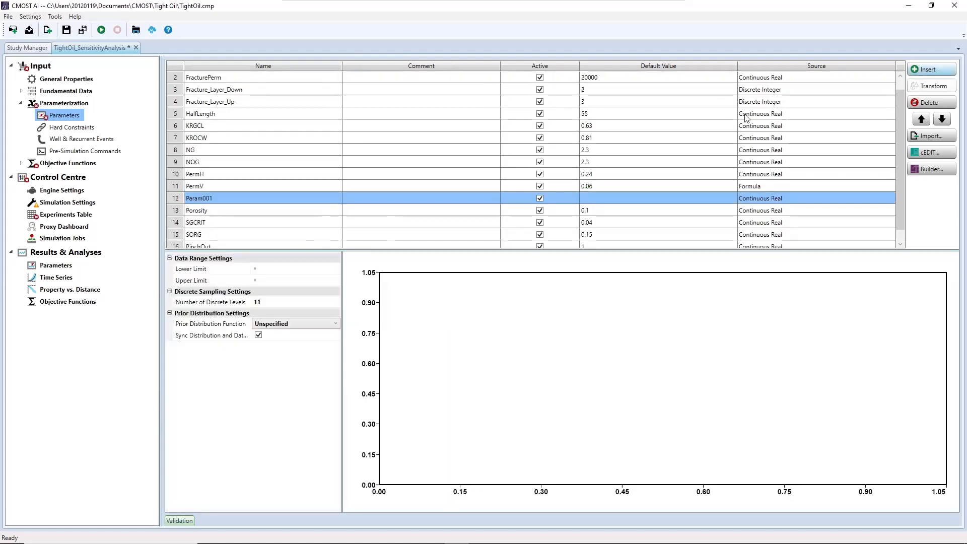
left_click(221, 198)
left_click(222, 197)
key("ctrl+a")
type("k")
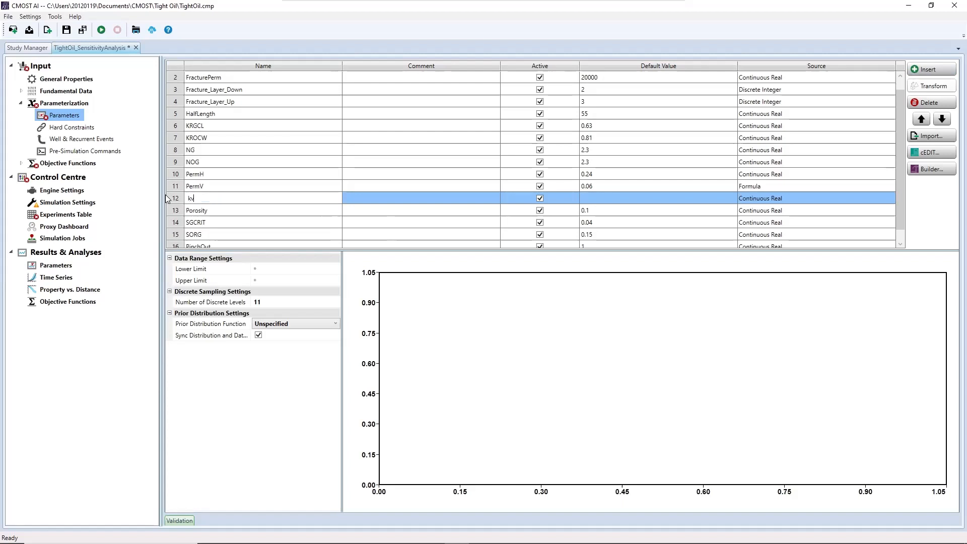
type("vkhratio")
left_click(232, 188)
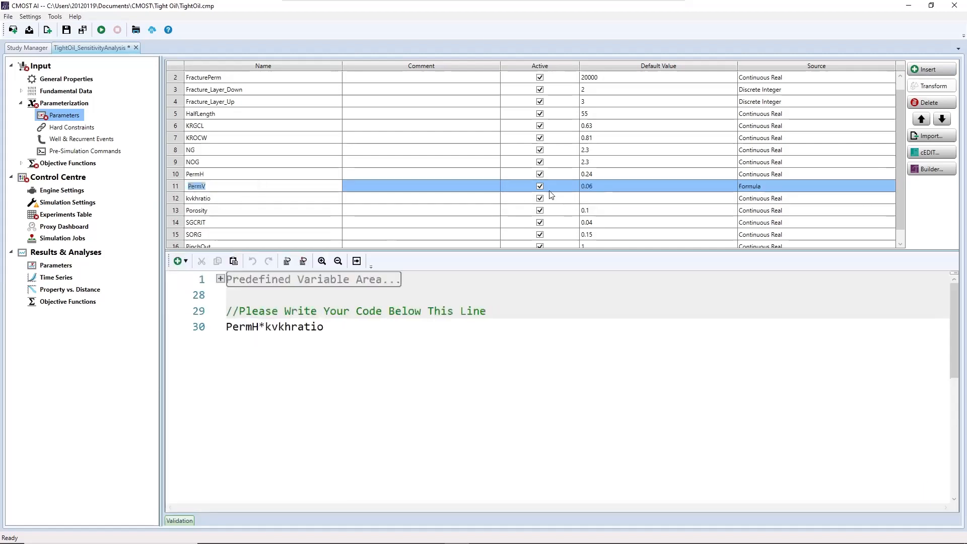
Give kvkhratio a default value of 0.25 and a data range from 0.05 to 0.5
left_click(237, 198)
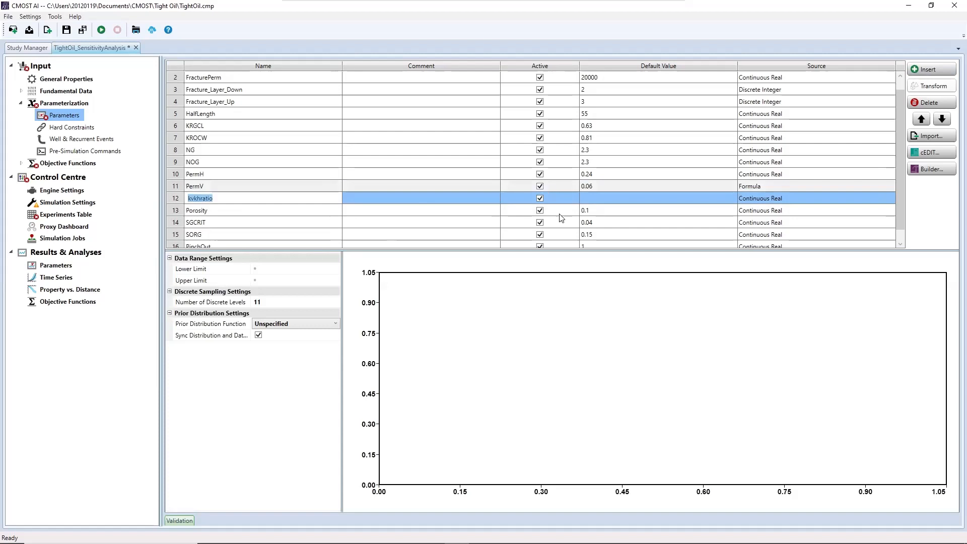
left_click(606, 197)
type("0.25")
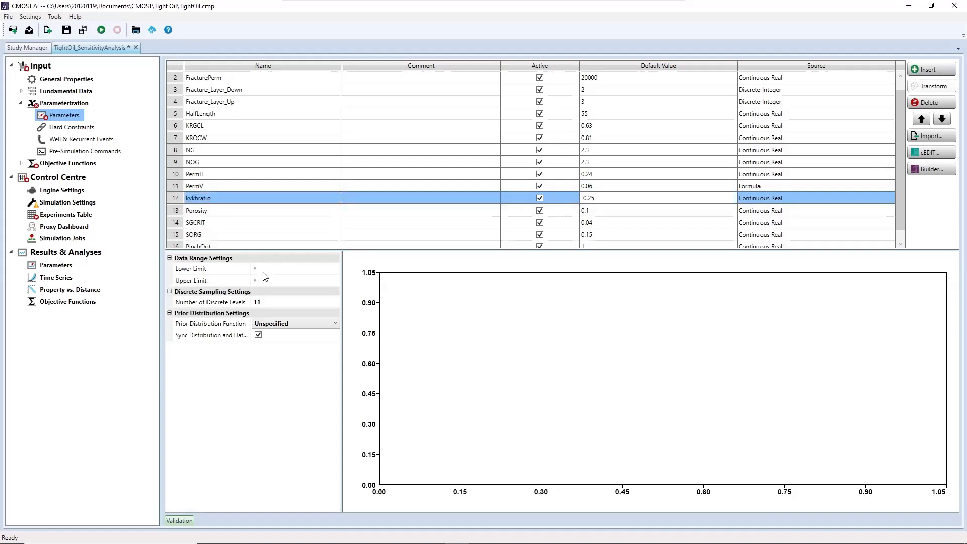
left_click(266, 272)
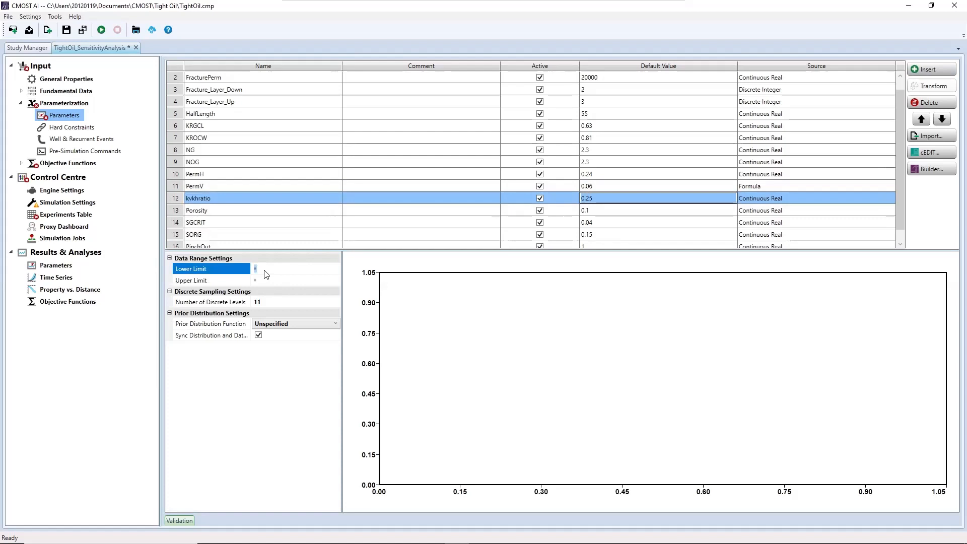
type("0.0")
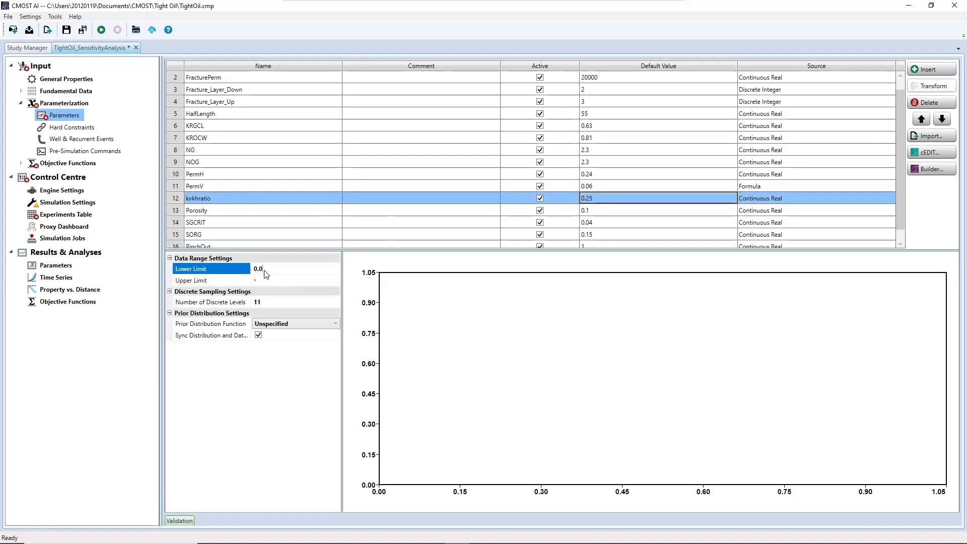
type("5")
key("Return")
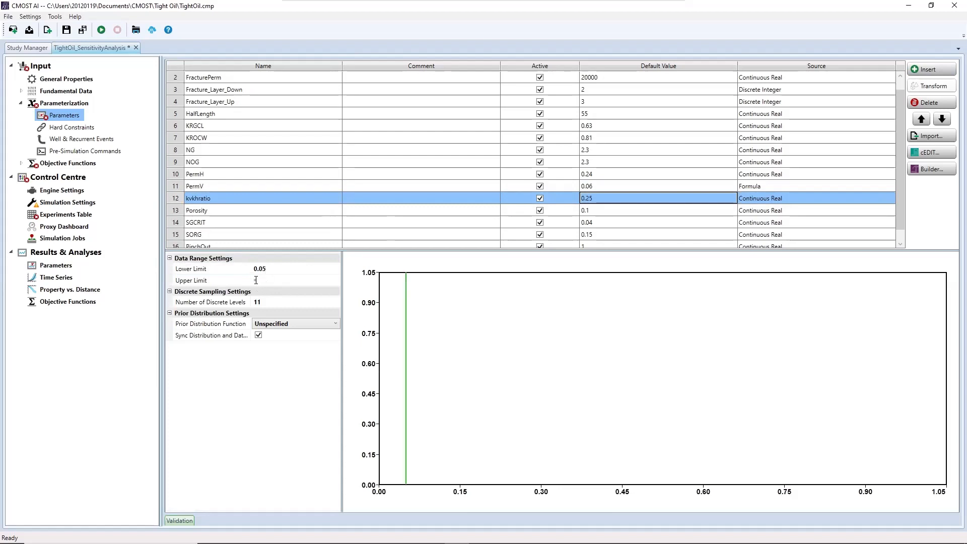
left_click(259, 282)
type("0.5")
key("Return")
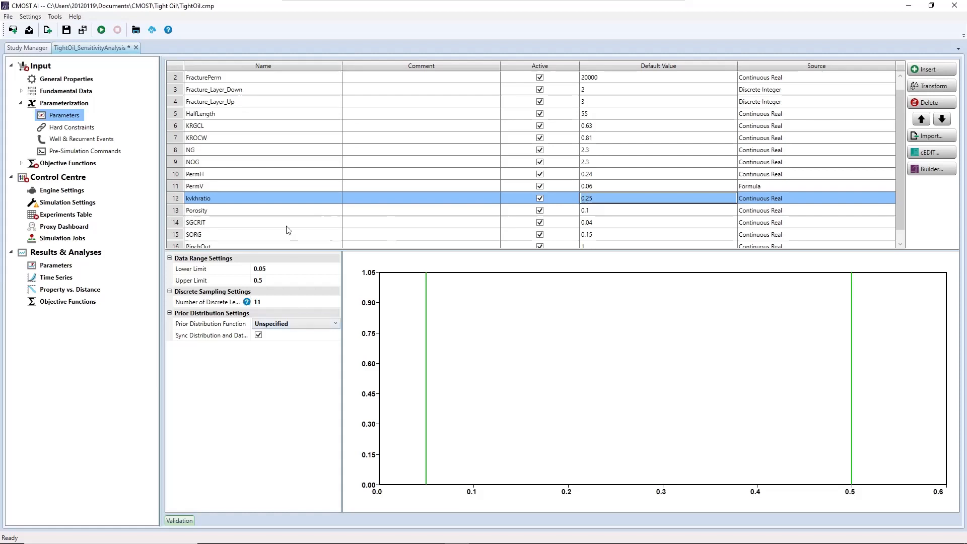
Set the data range of the FracturePerm parameter to a lower limit of 2000 and an upper limit of 30000
double_click(227, 78)
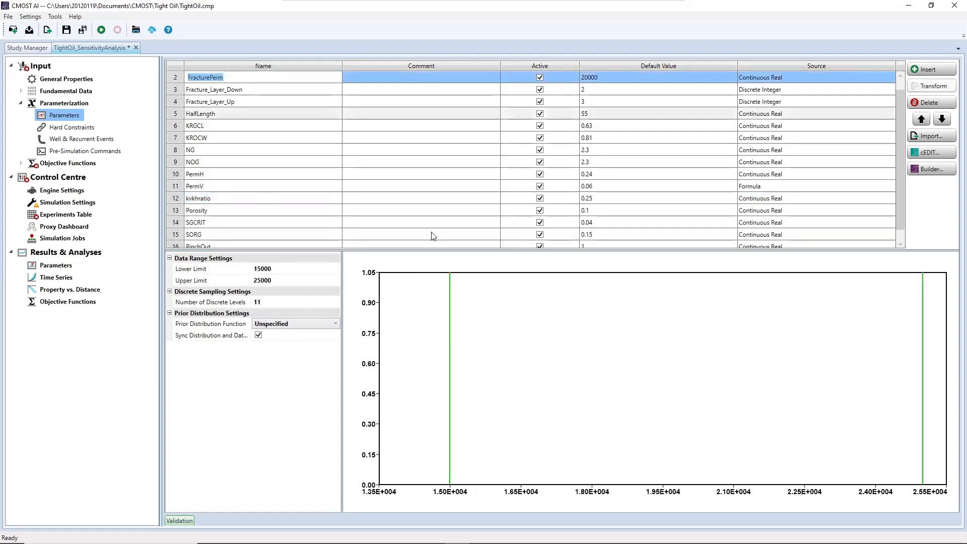
left_click(275, 271)
type("2000")
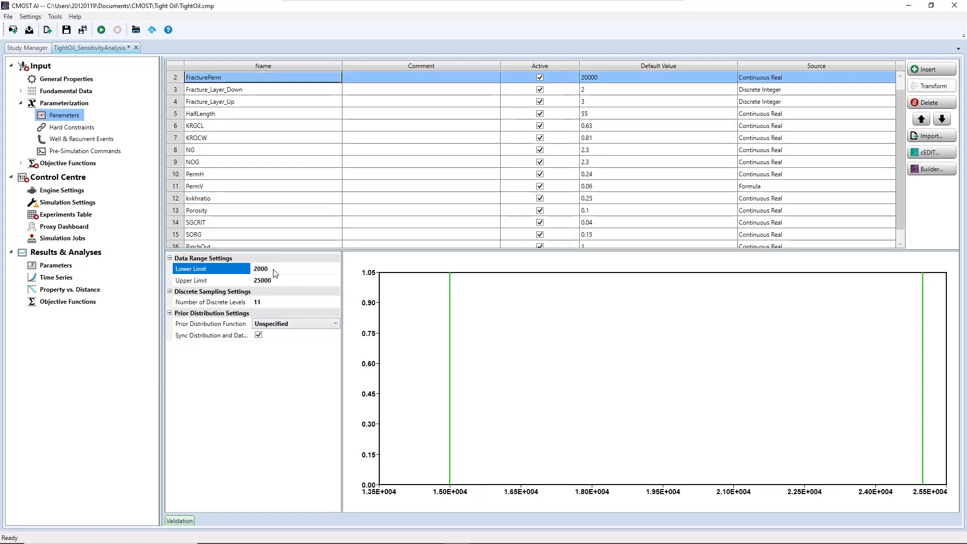
left_click(256, 282)
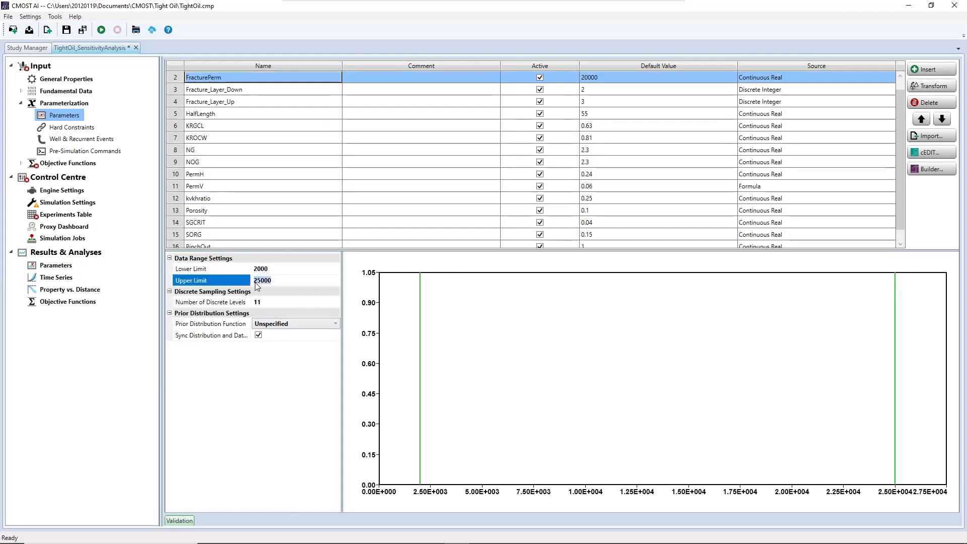
type("30000")
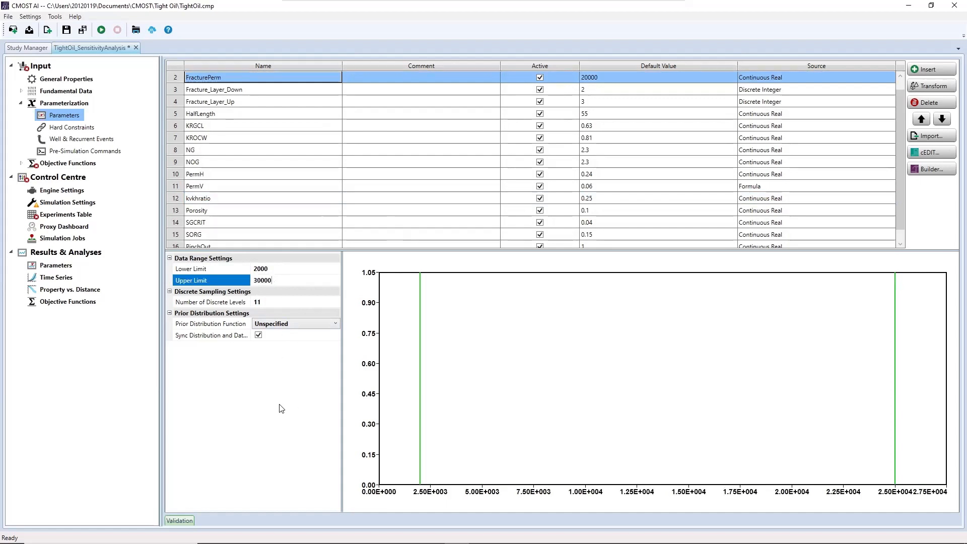
key("Return")
left_click(292, 269)
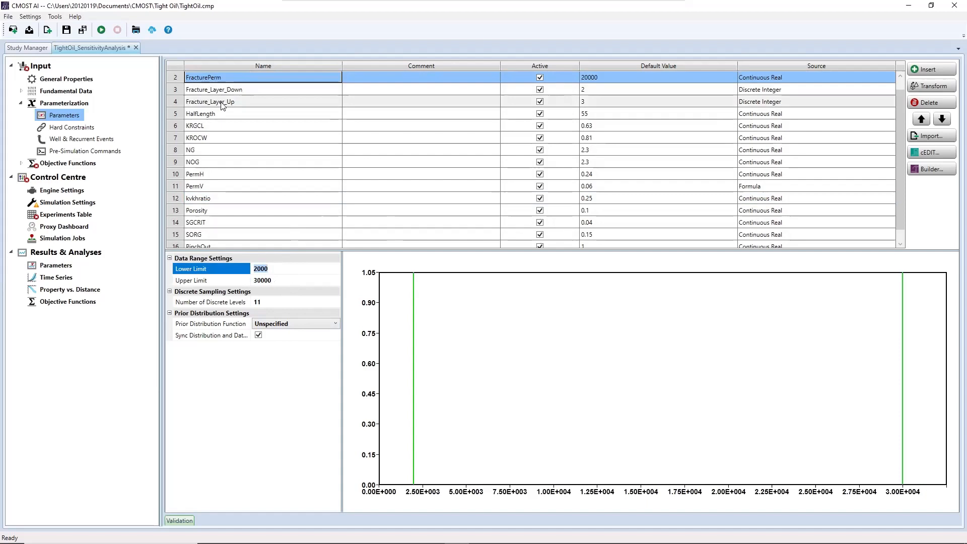
Review the data range or formula settings of the PermH, PermV, kvkhratio and Porosity parameters
left_click(204, 174)
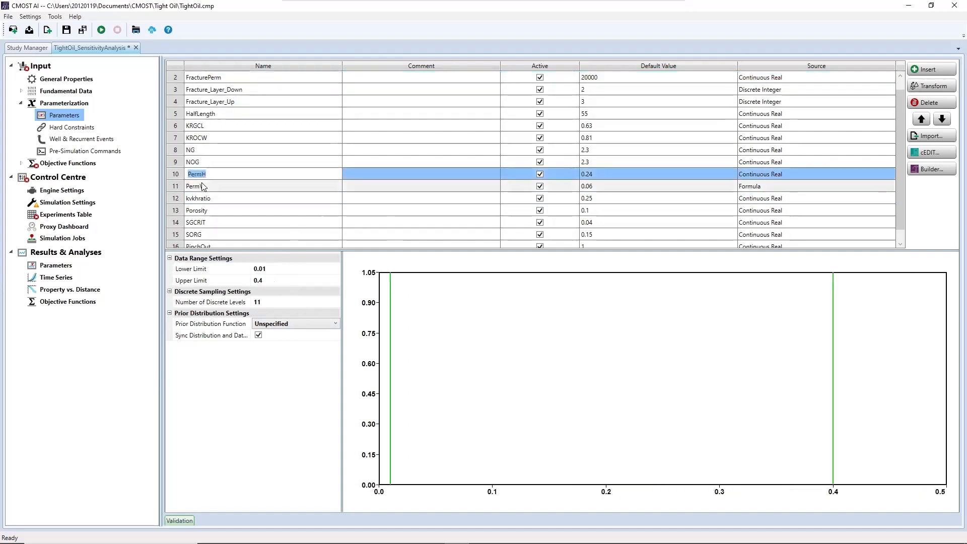
left_click(208, 187)
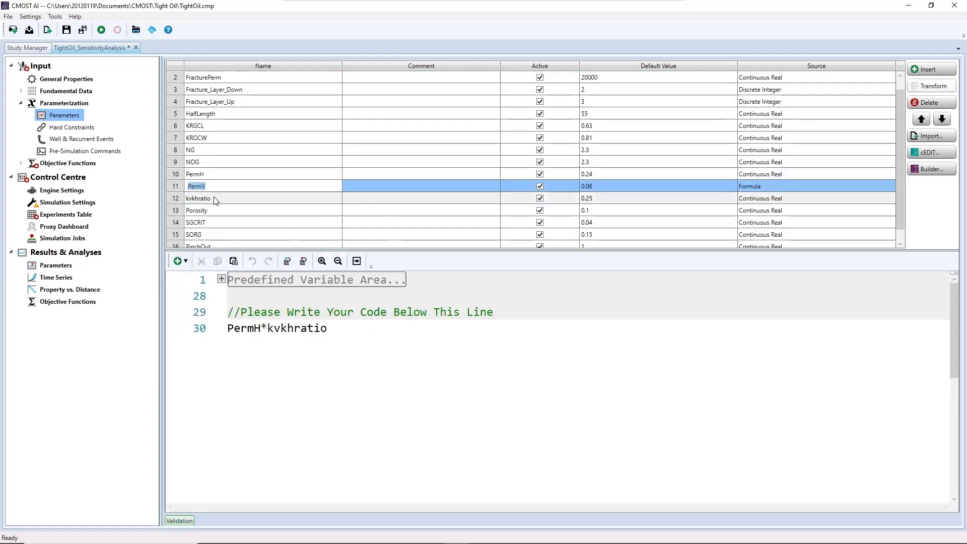
left_click(213, 198)
left_click(207, 186)
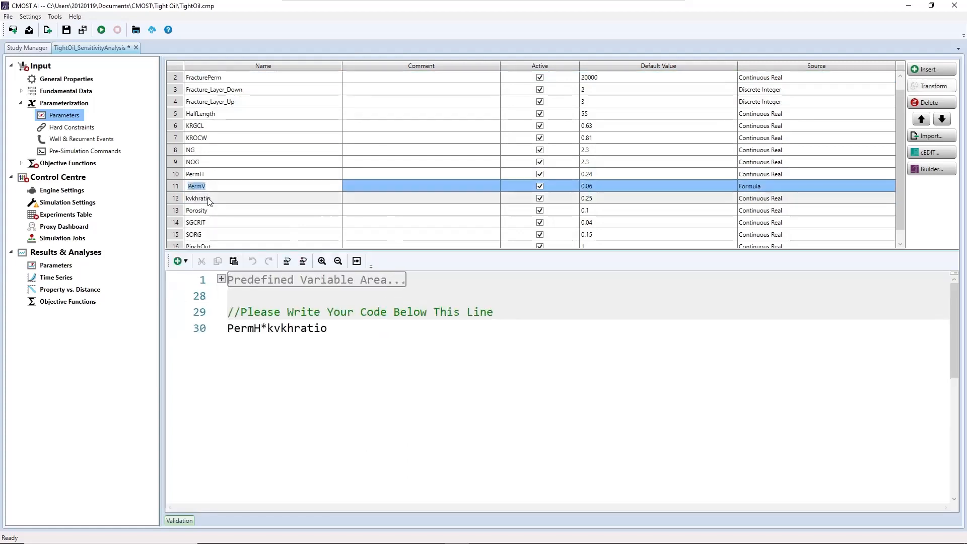
left_click(208, 199)
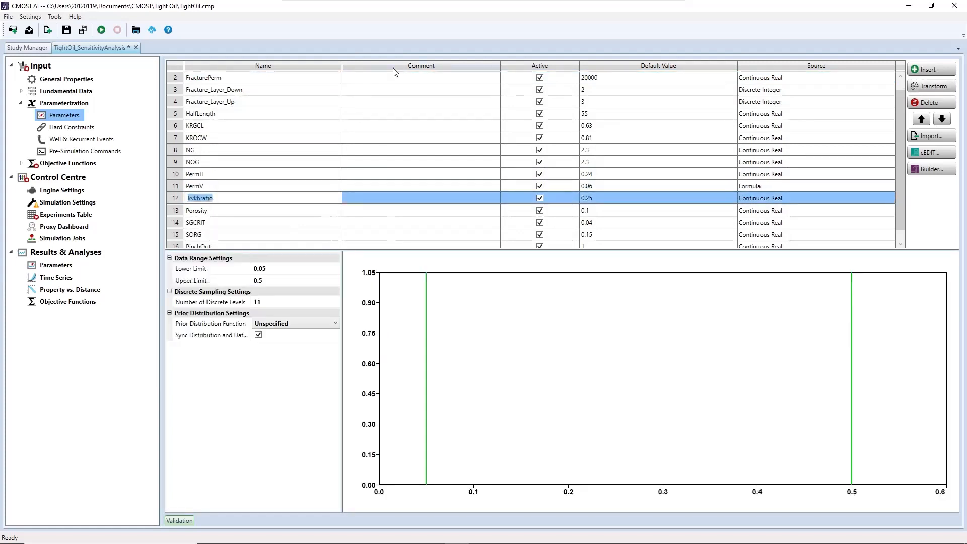
left_click(319, 211)
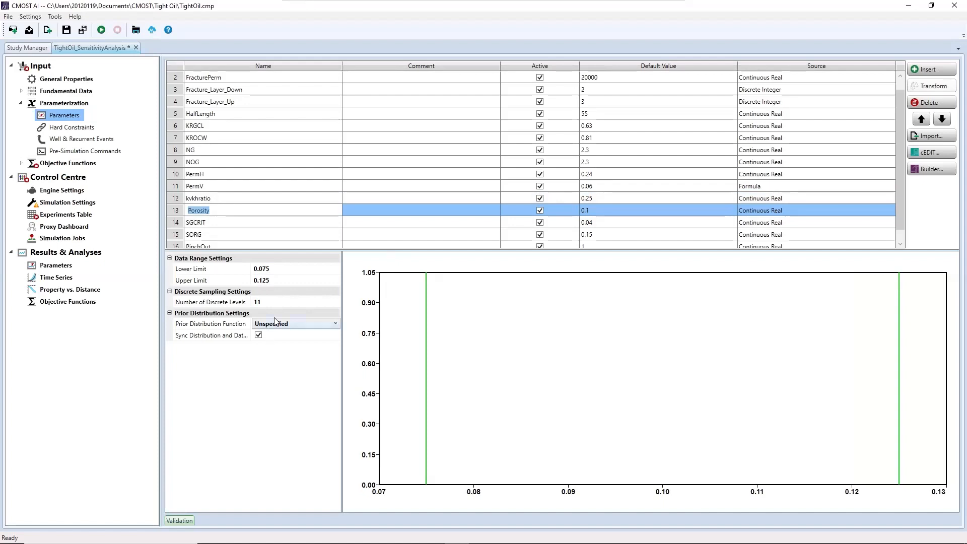
scroll(230, 232, "down", 1)
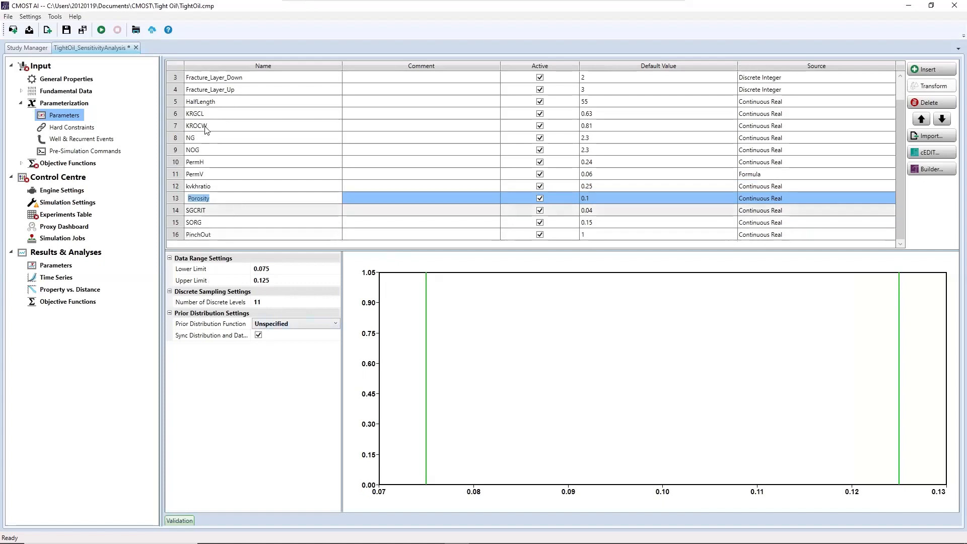
Set the data range of the NOG parameter to a lower limit of 2 and an upper limit of 3.5
left_click(199, 152)
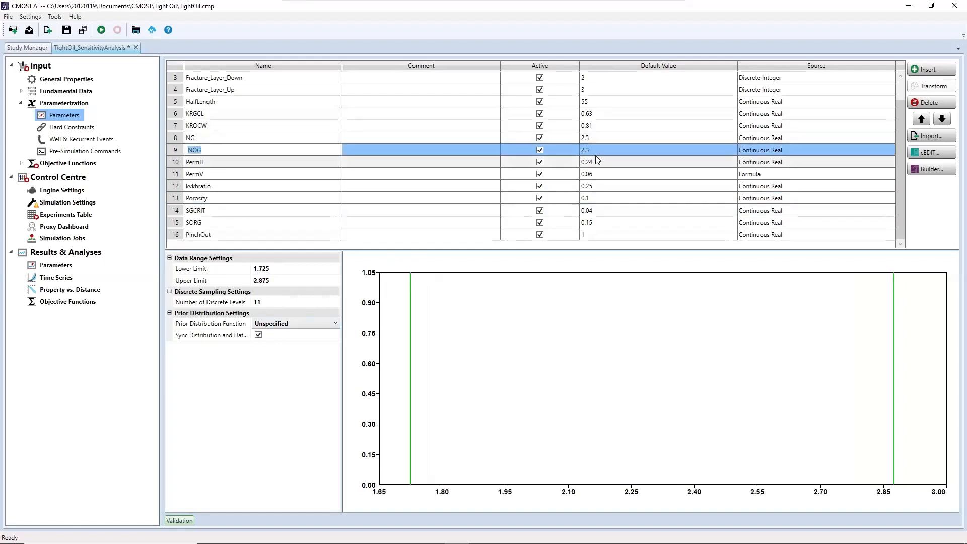
left_click(272, 269)
left_click(265, 270)
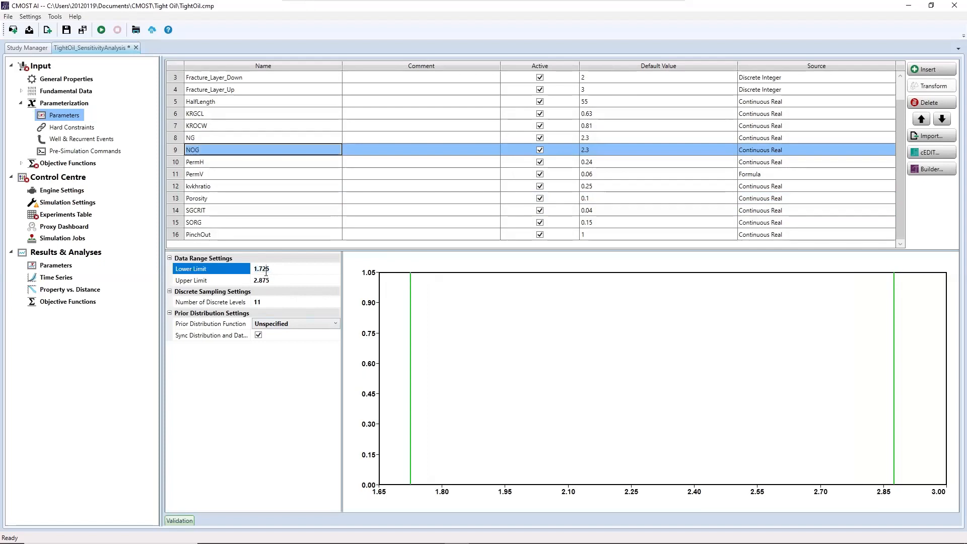
key("BackSpace")
key("BackSpace")
key("BackSpace")
key("BackSpace")
key("BackSpace")
type("2")
key("Return")
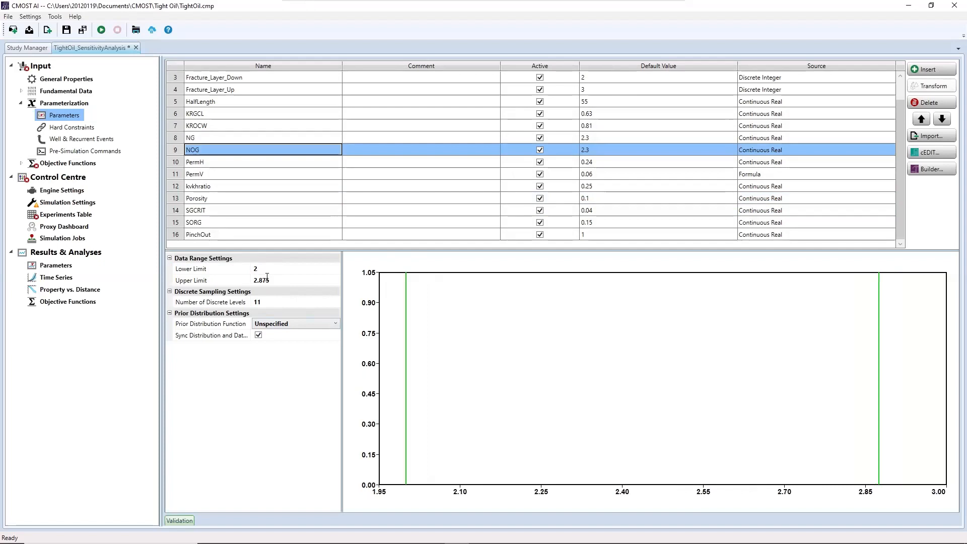
left_click(267, 281)
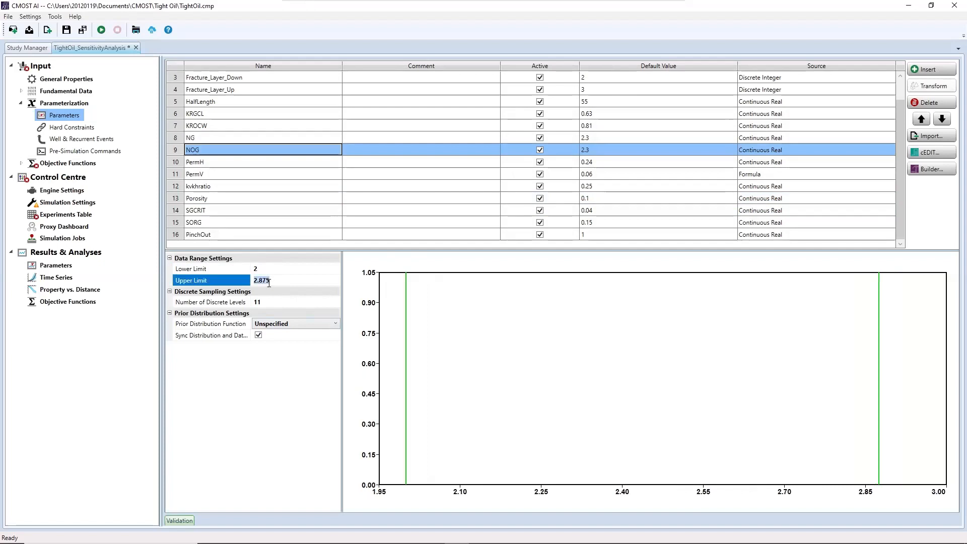
type("3.6")
key("BackSpace")
type("5")
left_click(299, 171)
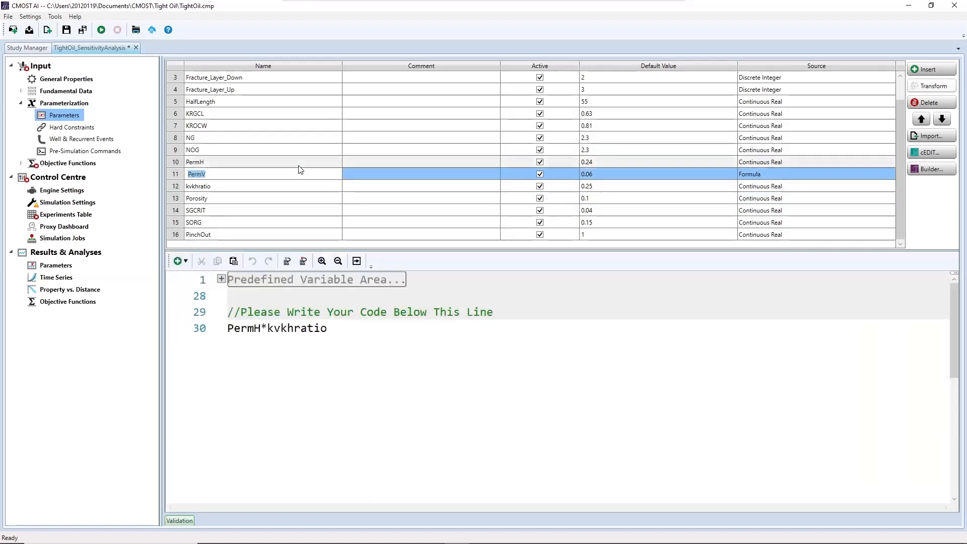
Check the ranges of the kvkhratio, Porosity and NG parameters and save the study
left_click(298, 165)
left_click(274, 187)
left_click(264, 203)
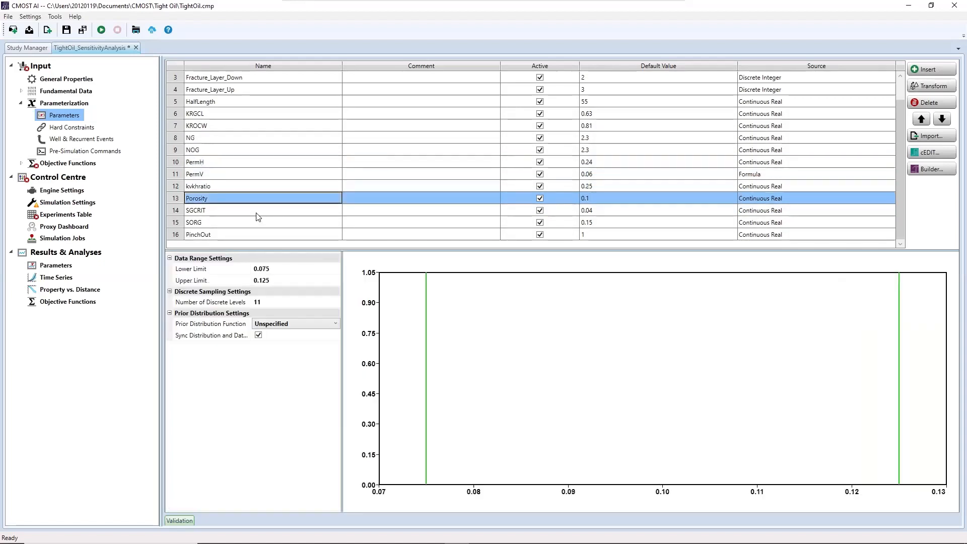
left_click(237, 140)
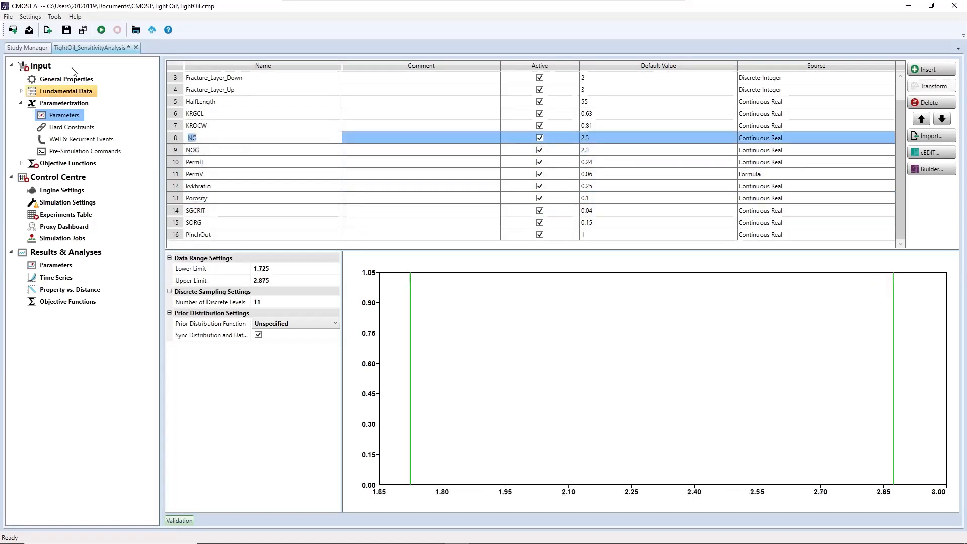
left_click(67, 31)
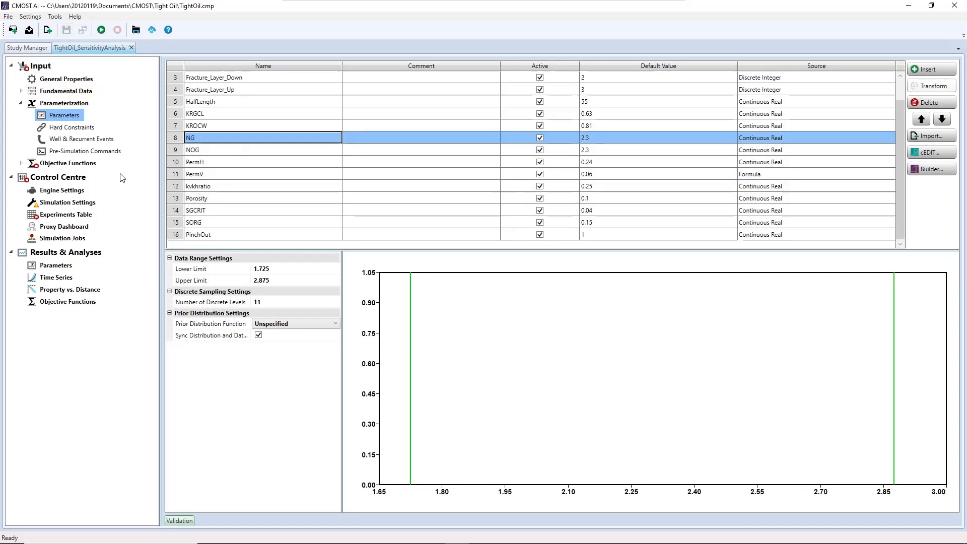
Open the basic simulation results of the objective functions and insert three results from the original time series
left_click(21, 163)
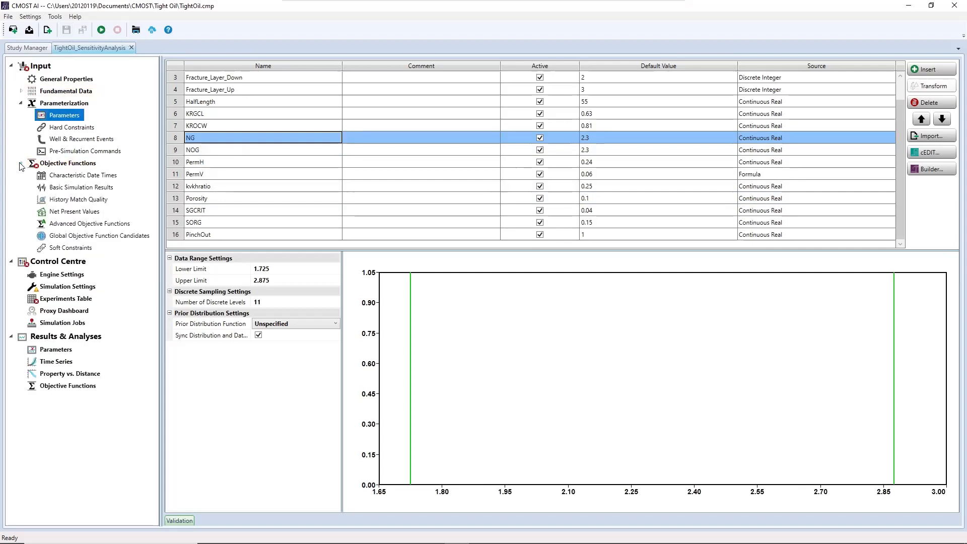
left_click(65, 188)
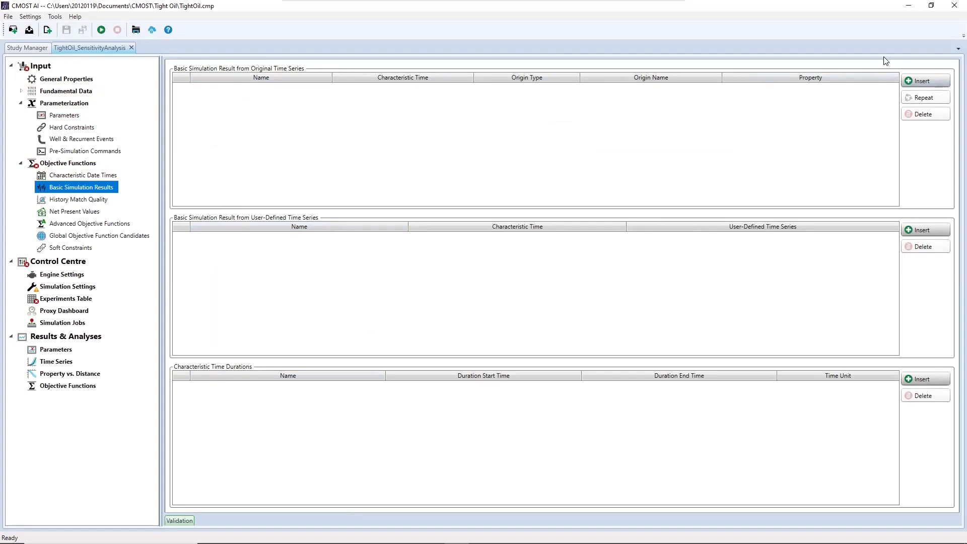
left_click(930, 83)
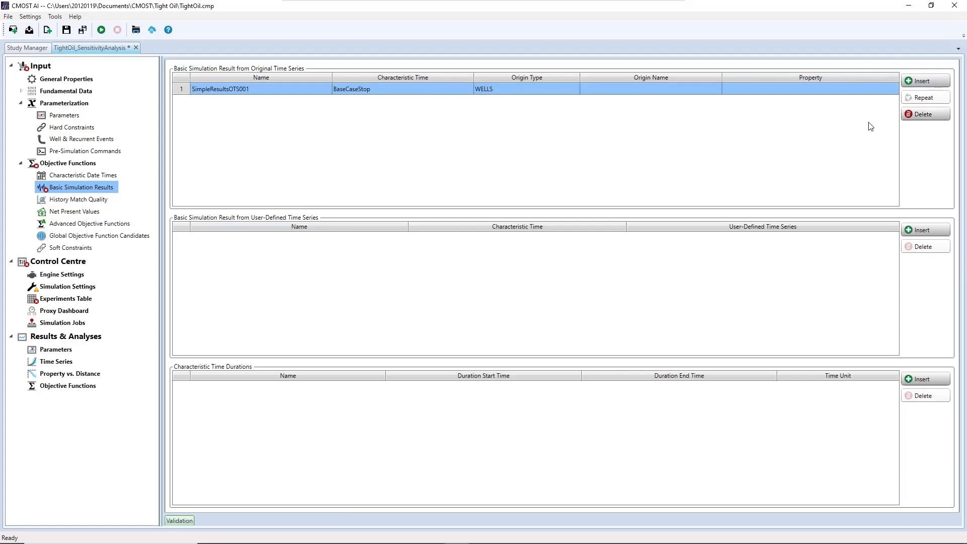
left_click(928, 82)
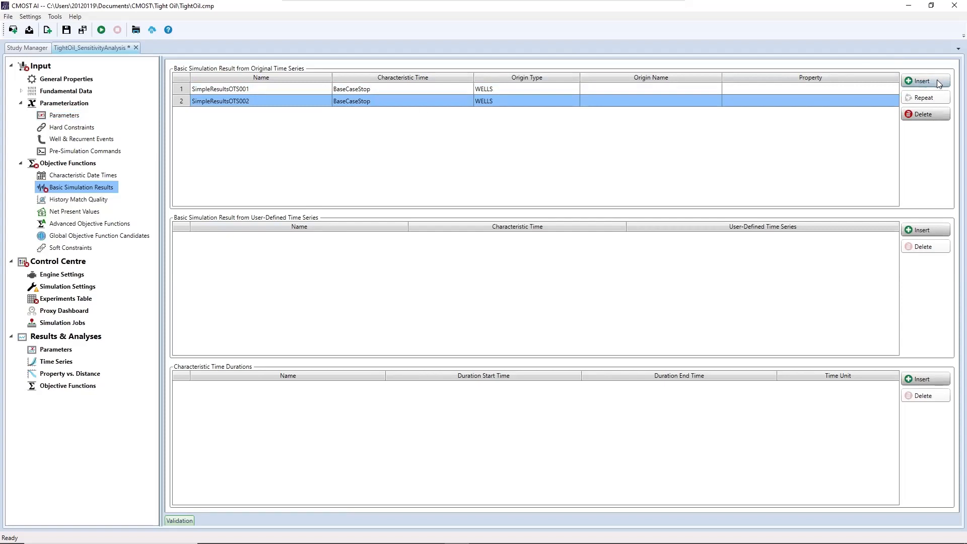
left_click(905, 80)
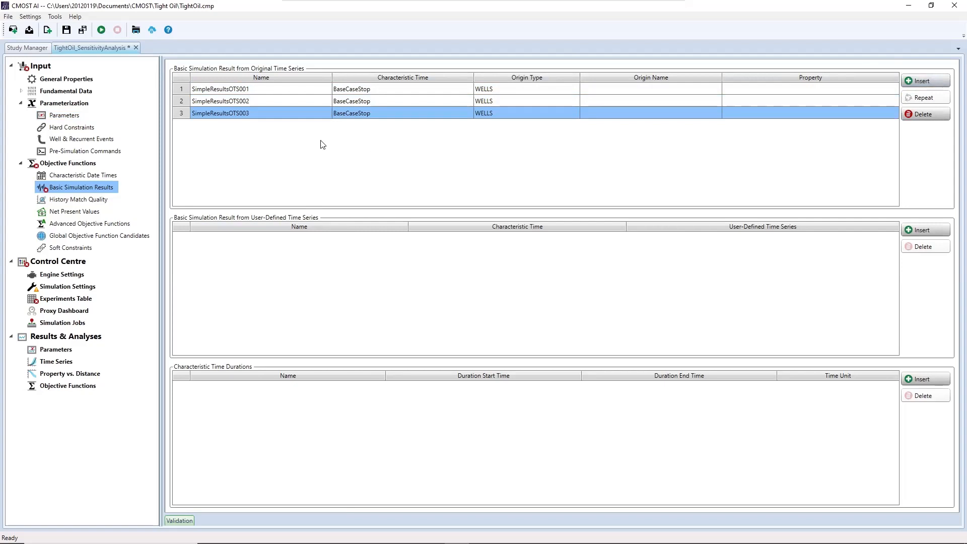
Define the first basic simulation result as Np, with property Cumulative Oil SC and origin name Hz_w1
double_click(217, 90)
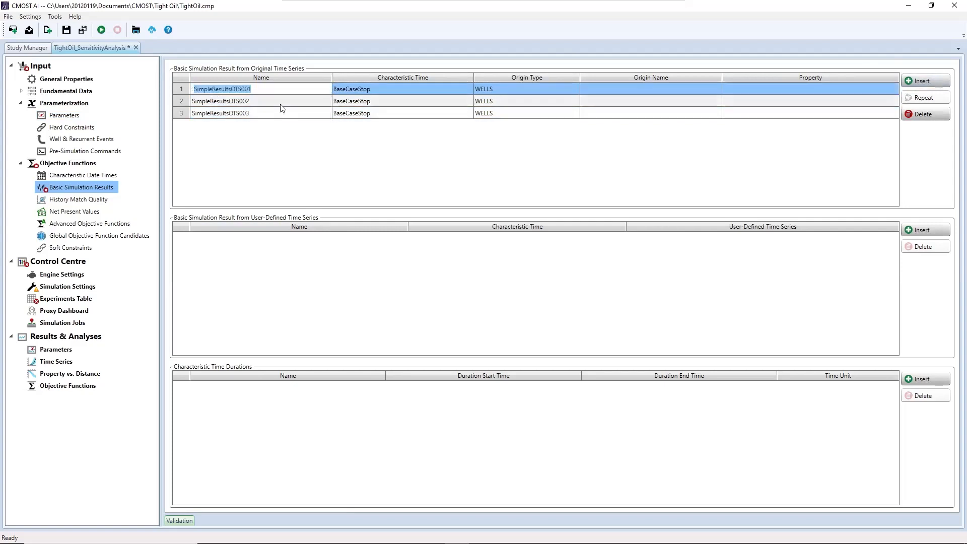
left_click(825, 90)
left_click(827, 89)
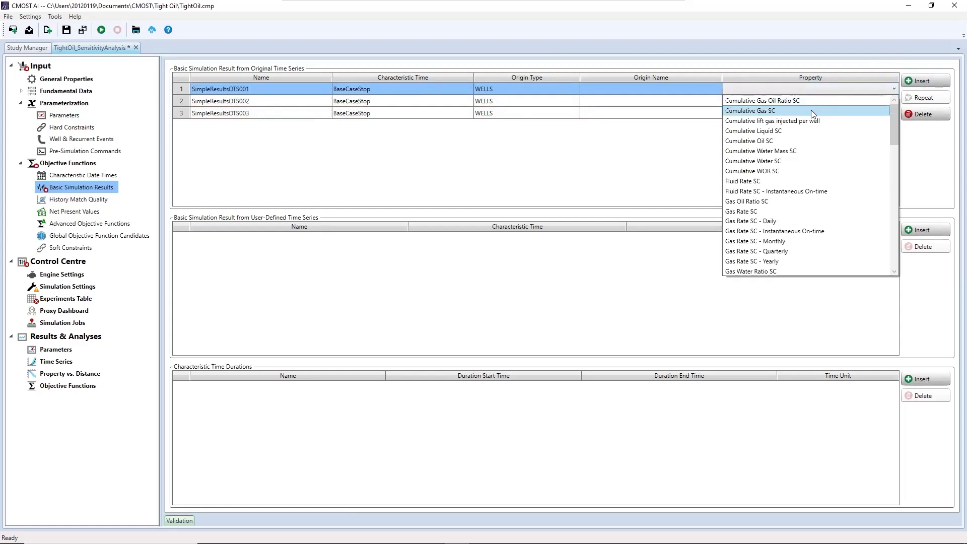
left_click(776, 143)
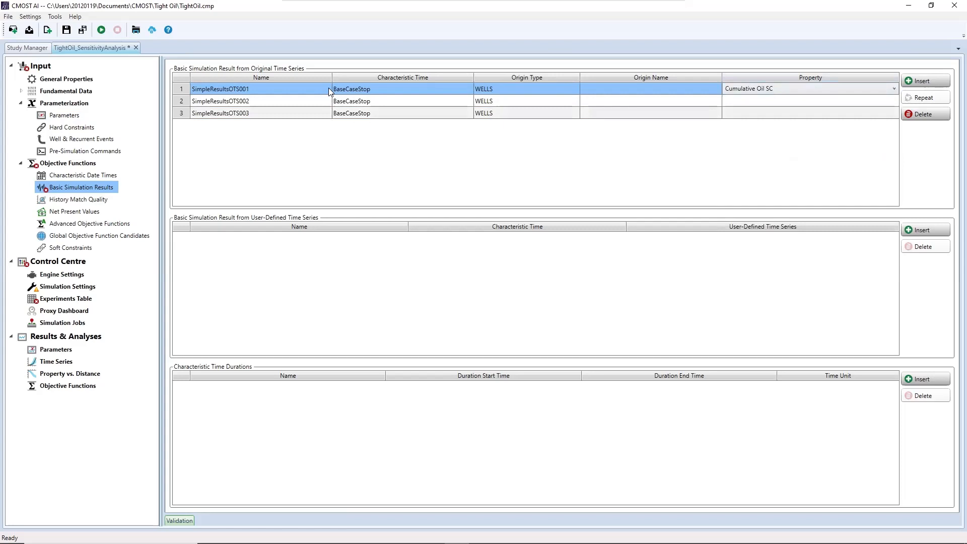
left_click(259, 88)
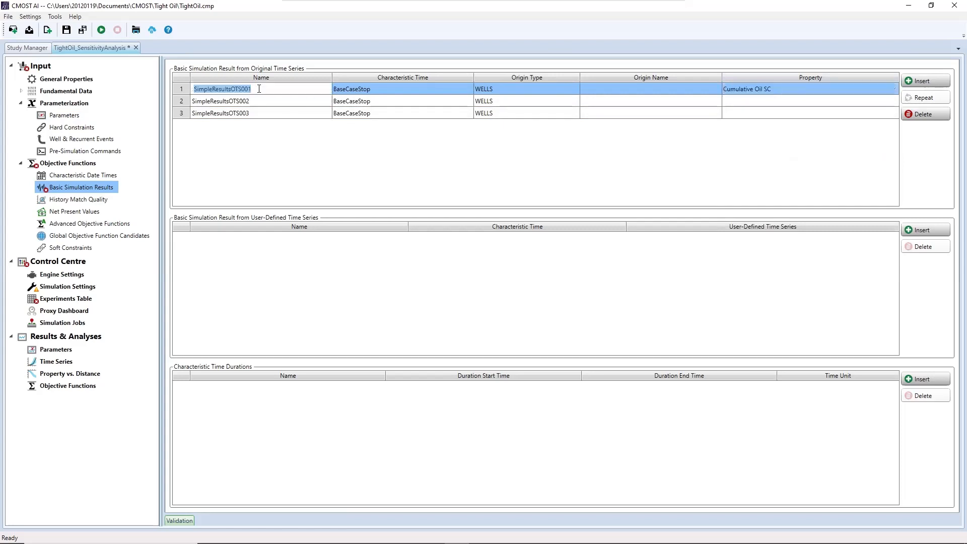
type("N")
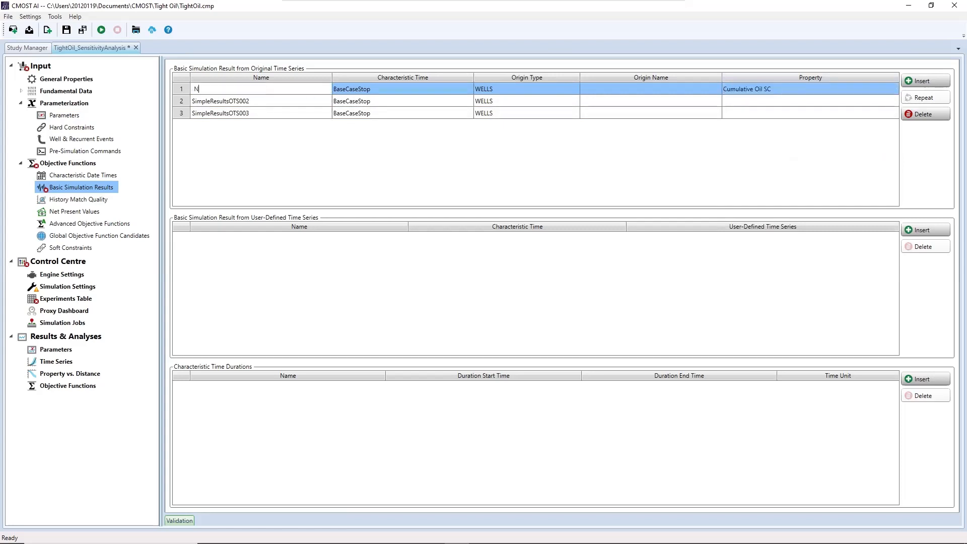
type("p")
left_click(674, 94)
left_click(701, 91)
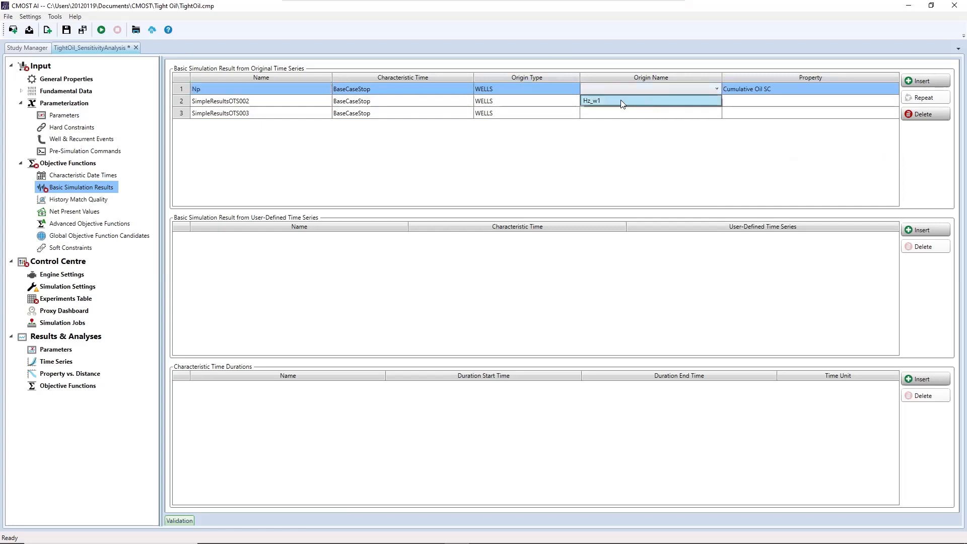
left_click(586, 102)
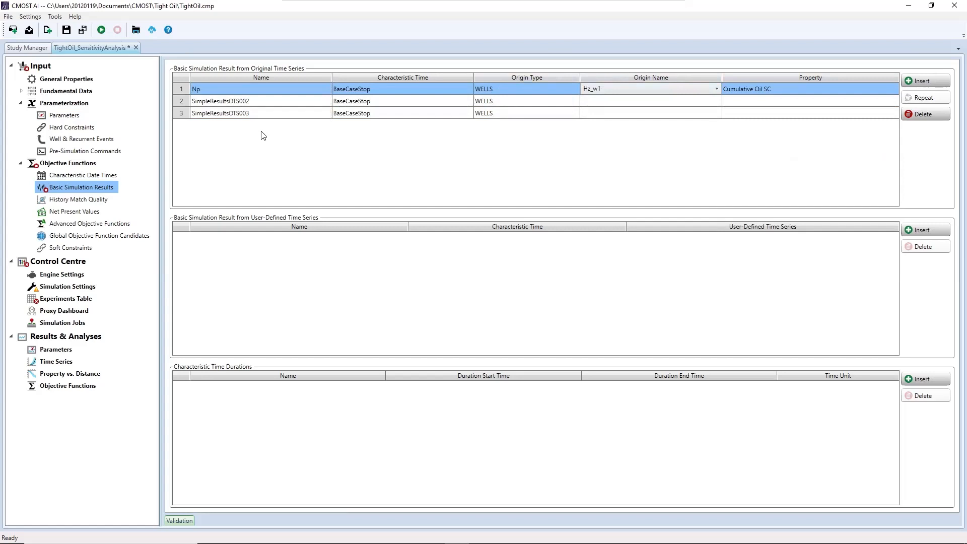
Name the second basic simulation result Gp and assign it the property Cumulative Gas SC
double_click(263, 102)
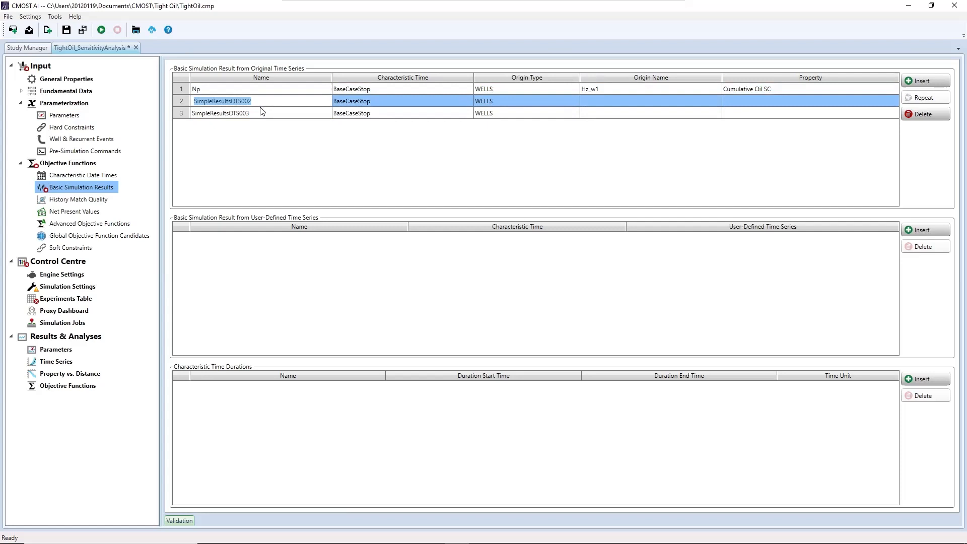
type("Gp")
left_click(262, 112)
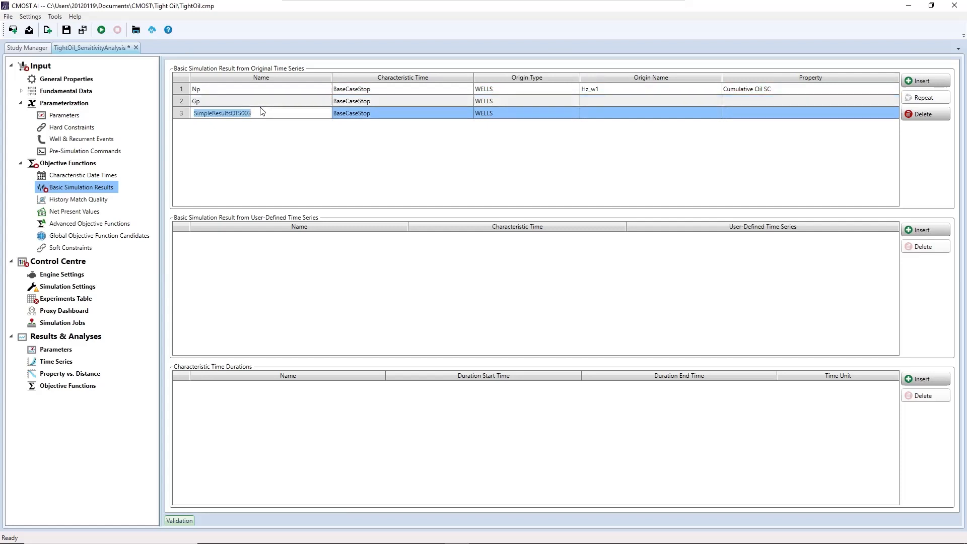
left_click(747, 102)
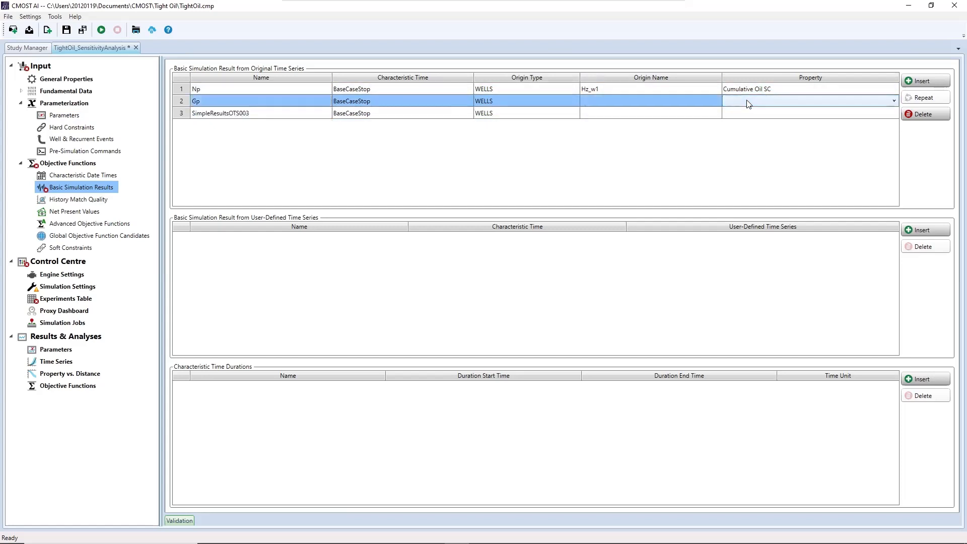
left_click(748, 104)
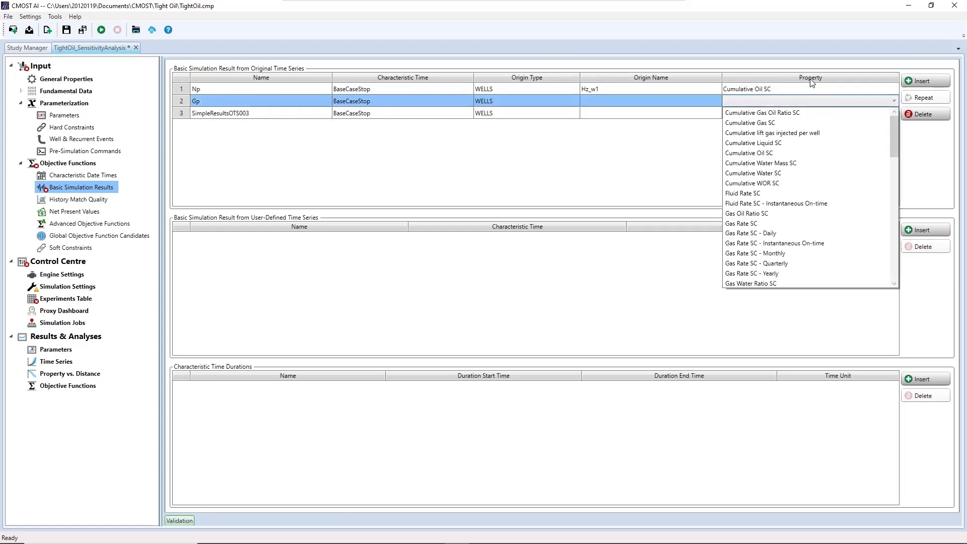
left_click(779, 122)
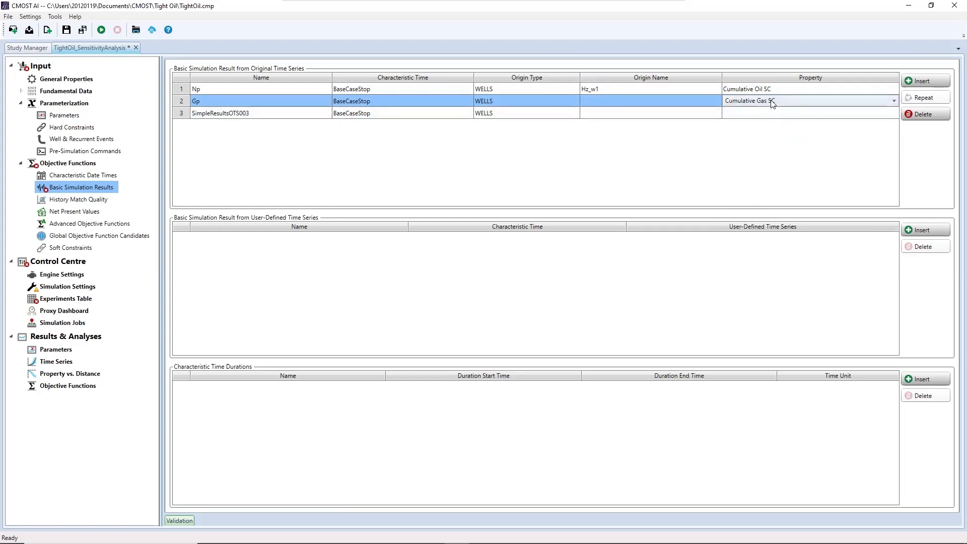
Assign the property Gas Oil Ratio SC to the third basic simulation result and name it GOR
left_click(873, 114)
left_click(873, 114)
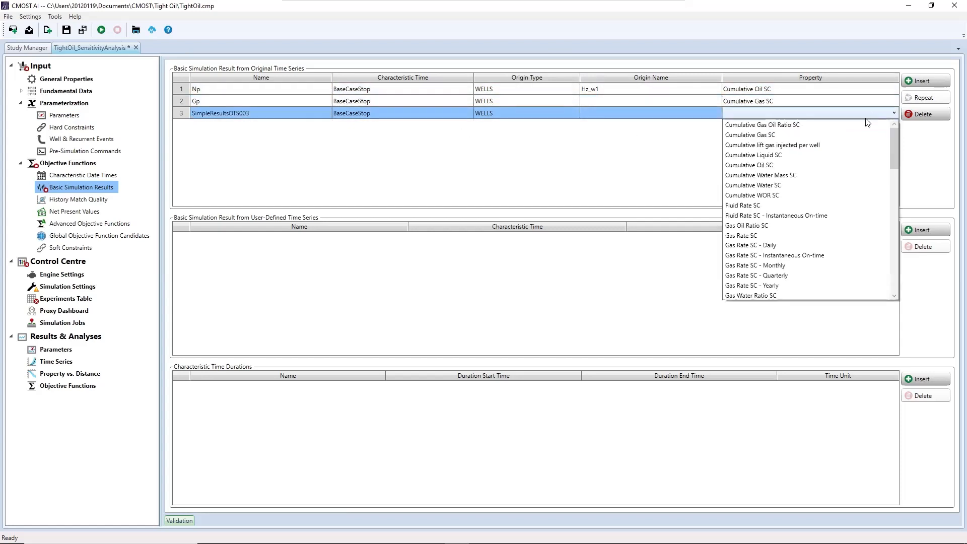
left_click(754, 227)
left_click(290, 119)
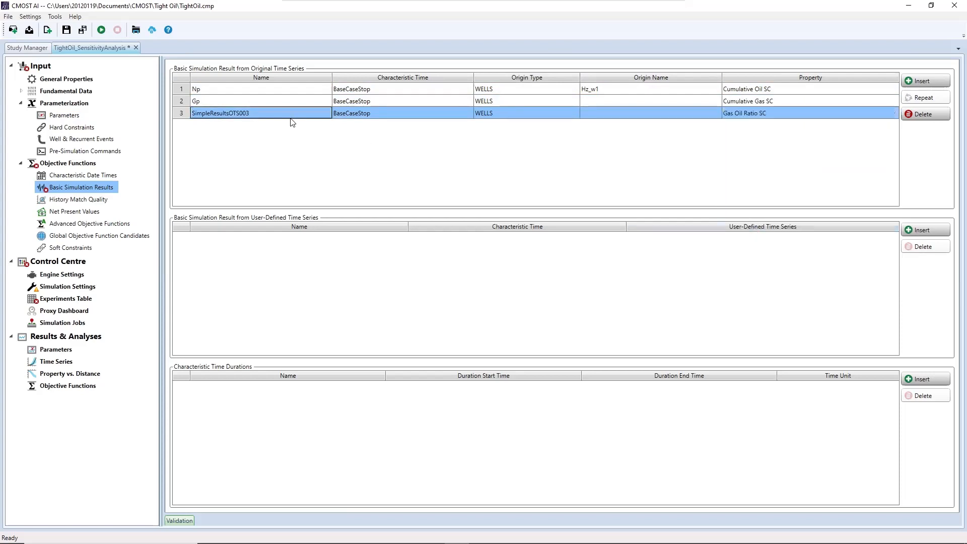
left_click(291, 119)
type("GOR")
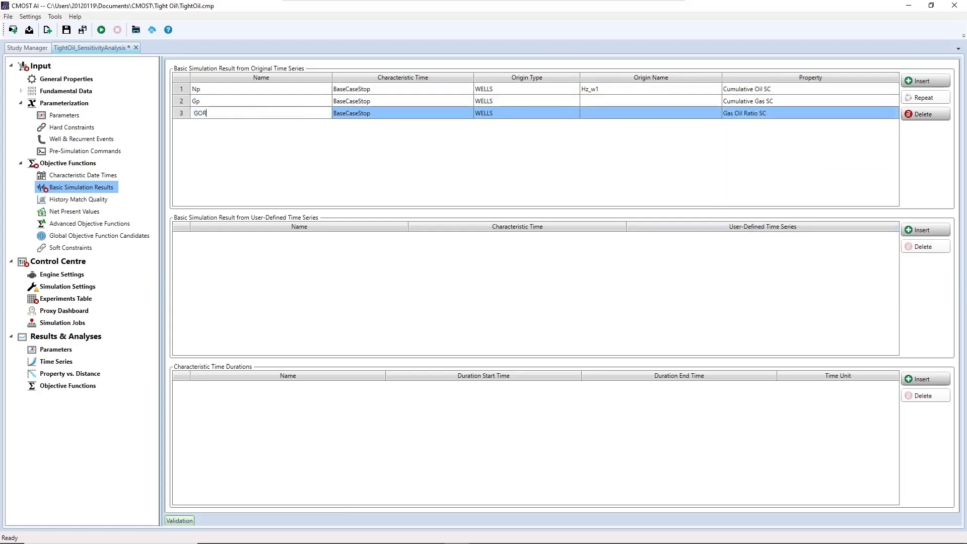
key("Return")
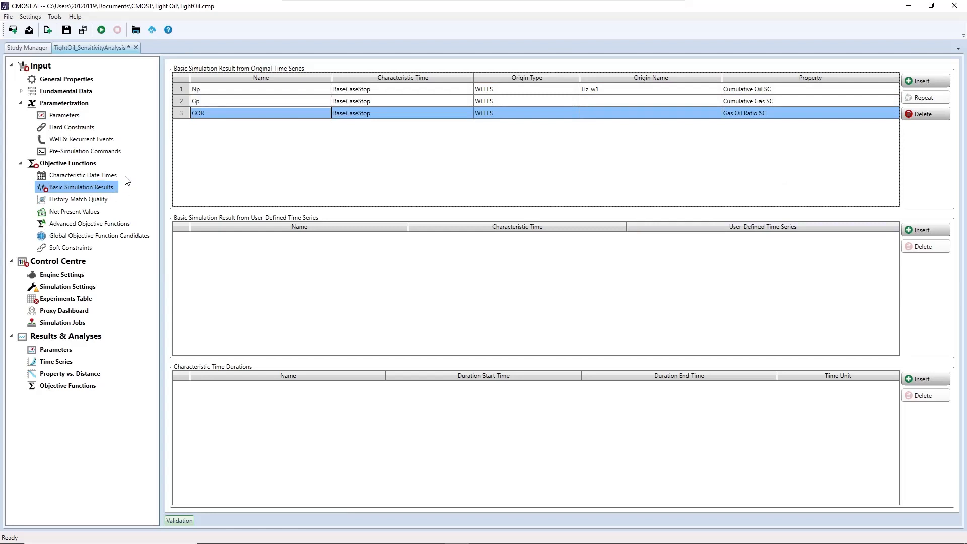
Add a pre-simulation command that runs CMG Builder silently
left_click(57, 105)
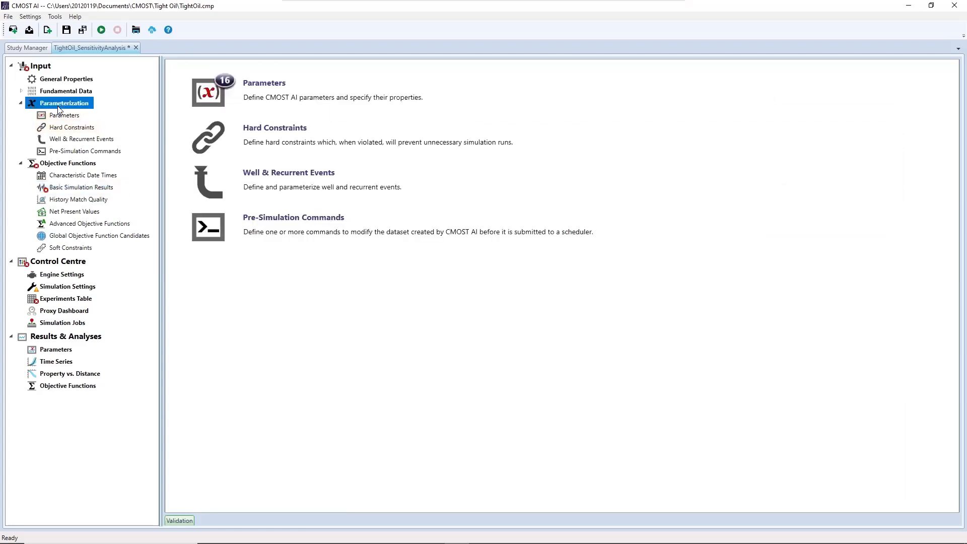
left_click(78, 151)
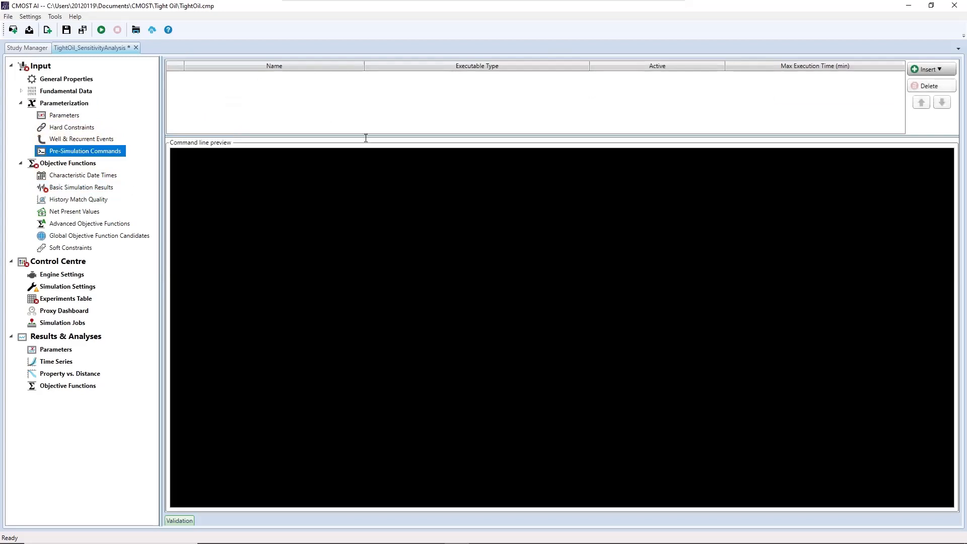
left_click(946, 68)
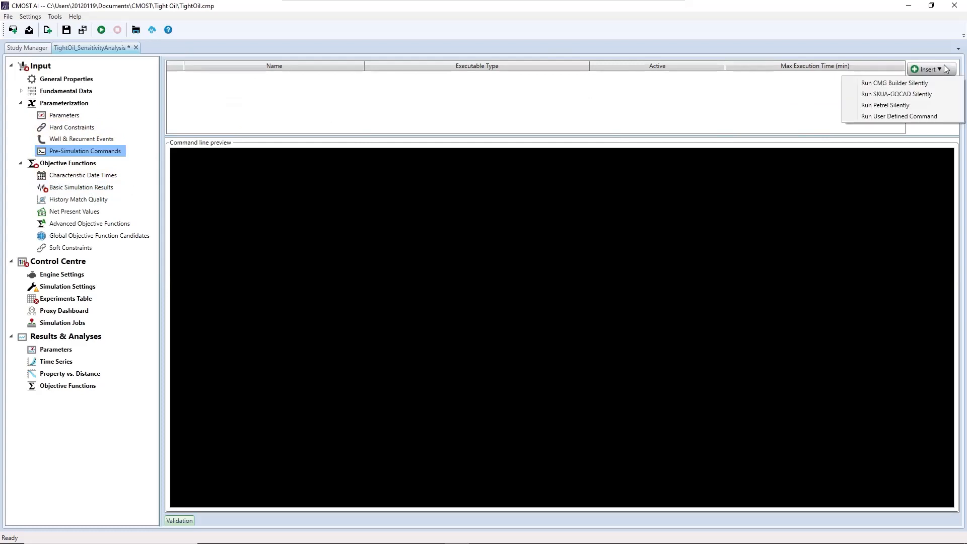
left_click(908, 84)
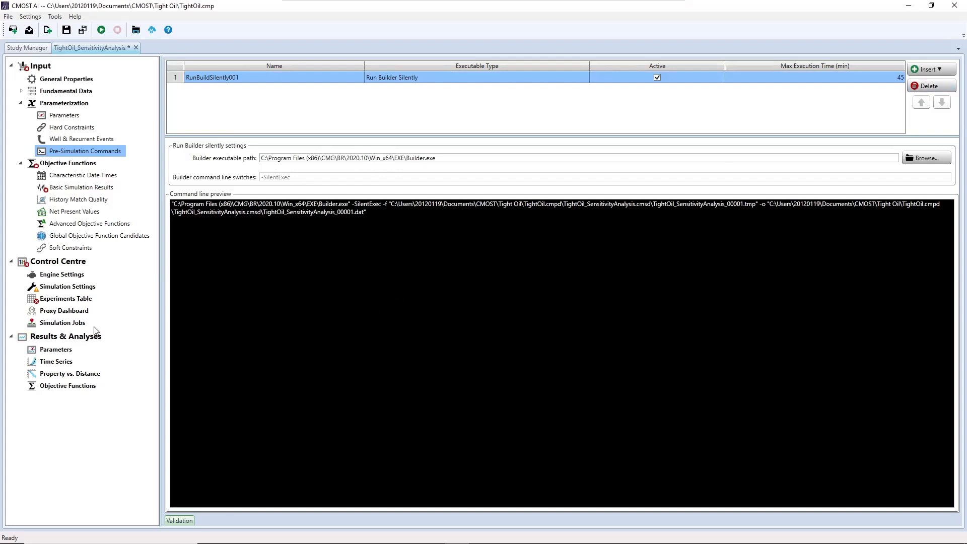
Review the experiments progress in the Control Centre and the Response Surface Methodology acceptance criteria in the engine settings
left_click(49, 262)
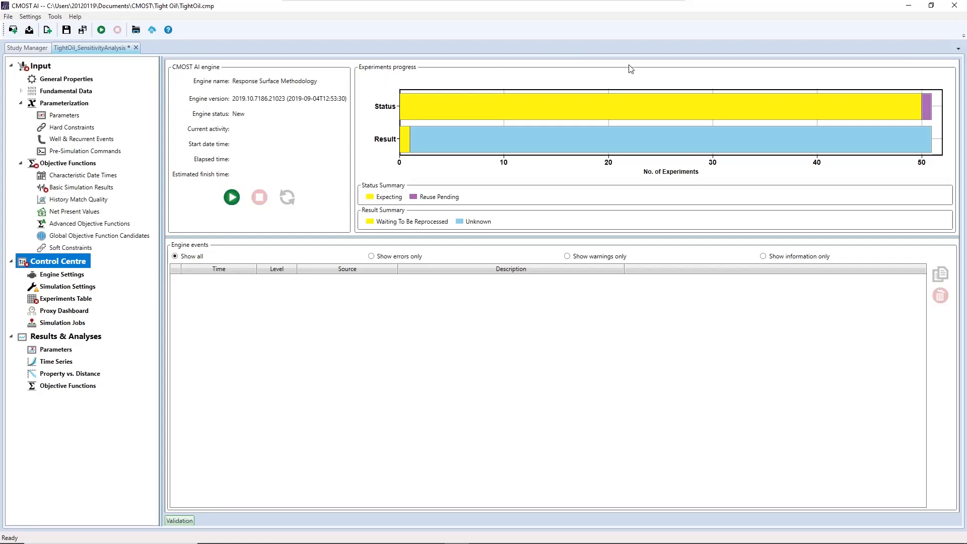
mouse_move(717, 140)
left_click(63, 277)
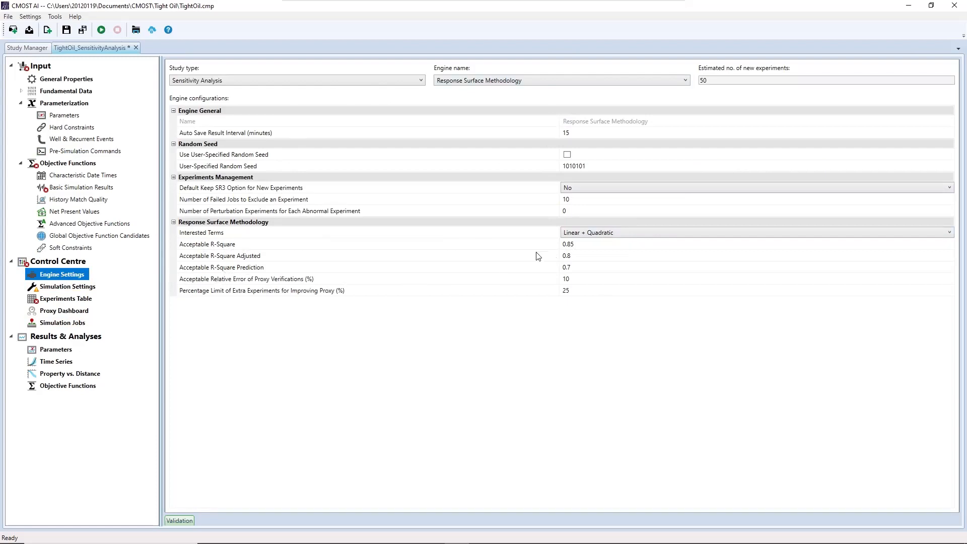
left_click(579, 268)
left_click(581, 256)
left_click(579, 246)
left_click(574, 267)
left_click(572, 292)
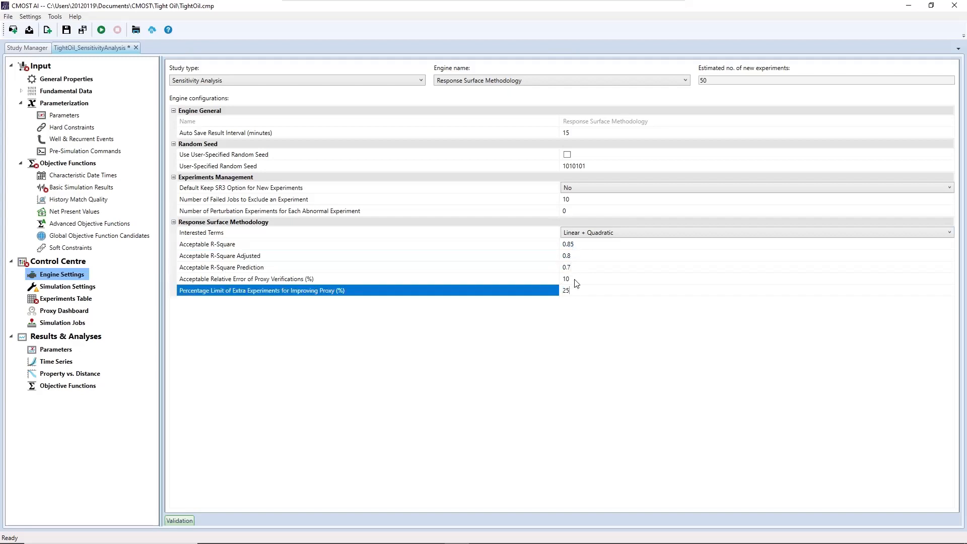
left_click(576, 280)
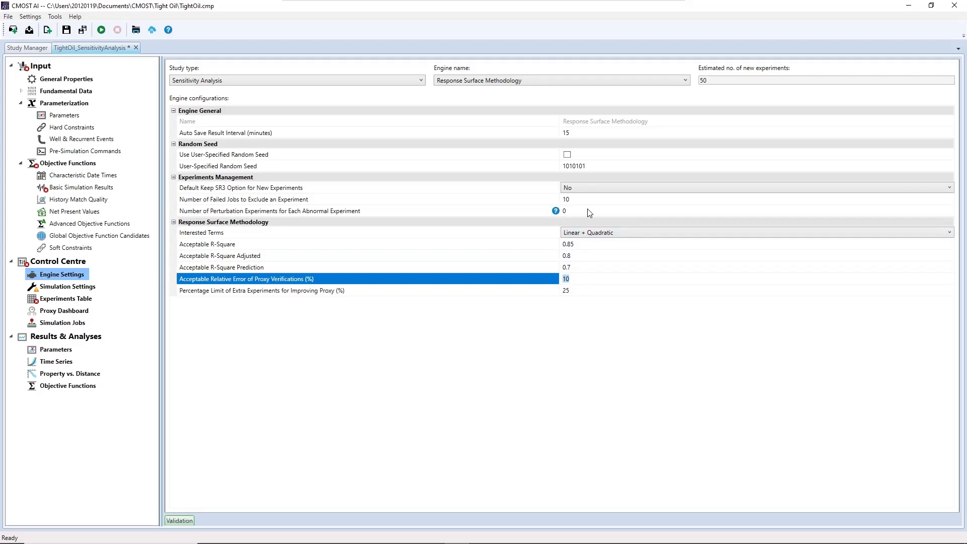
Activate the Local scheduler in the simulation settings and set its maximum concurrent jobs to 4
left_click(67, 287)
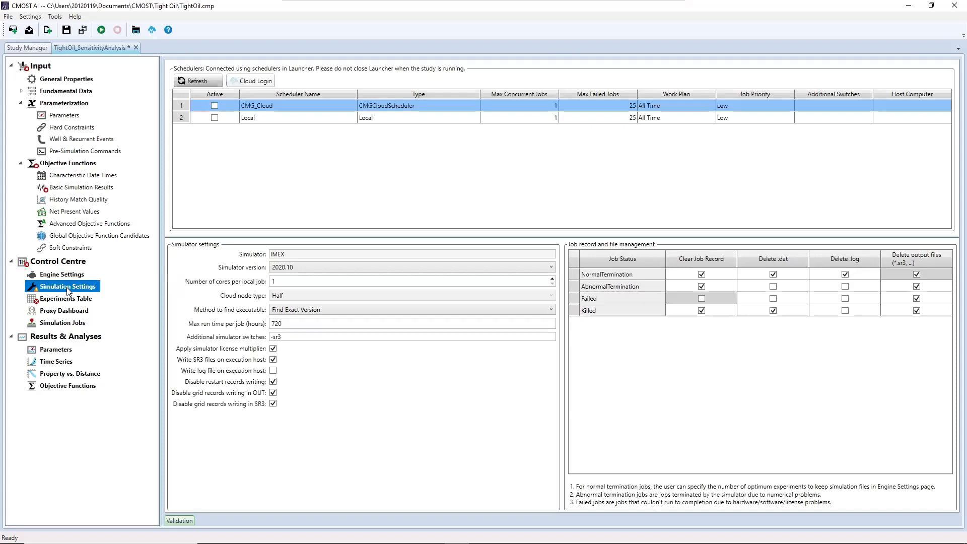
left_click(242, 176)
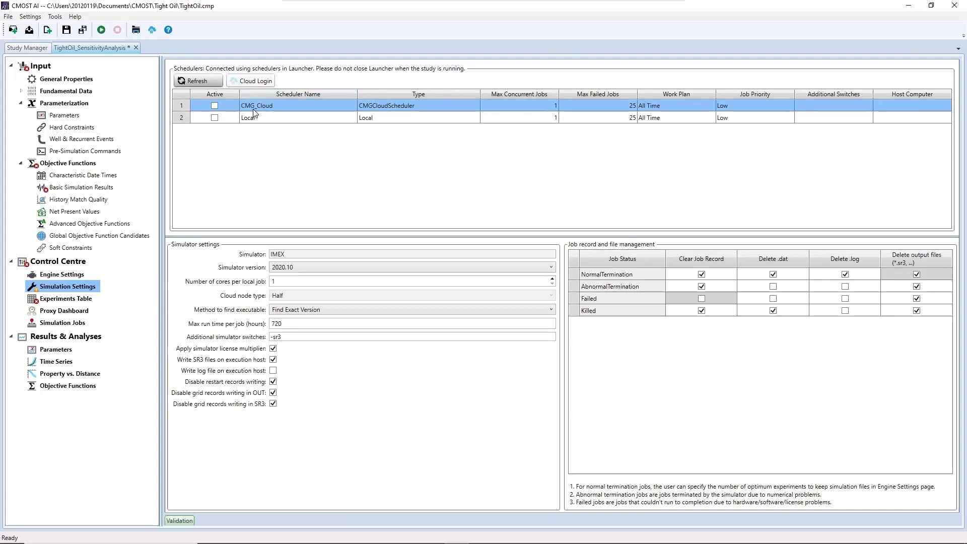
left_click(214, 117)
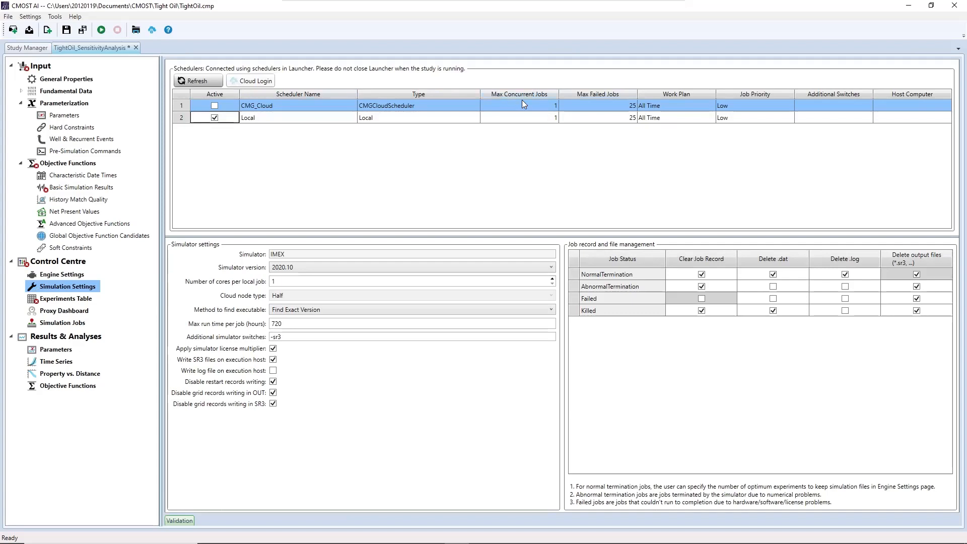
left_click(522, 117)
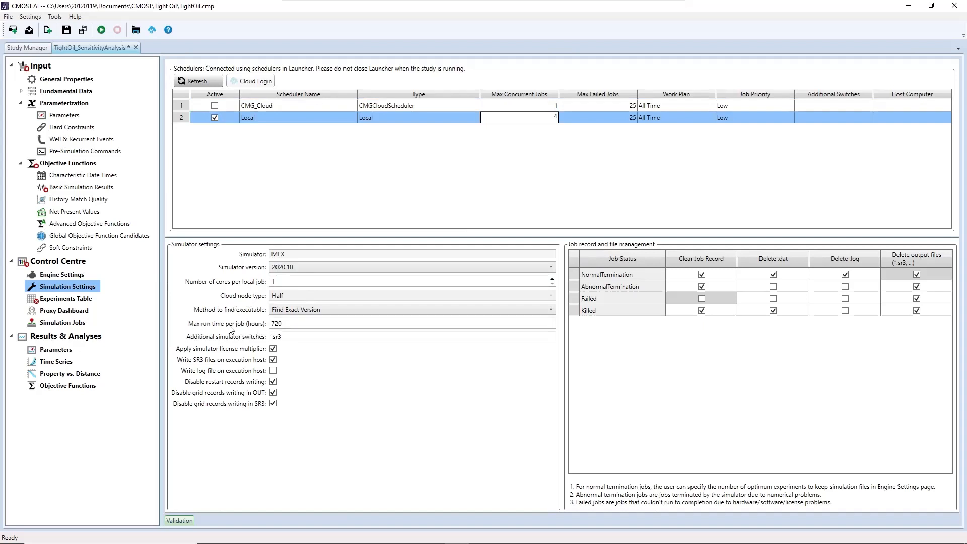
Set the maximum run time per job to 1 hour in the simulator settings
left_click(280, 325)
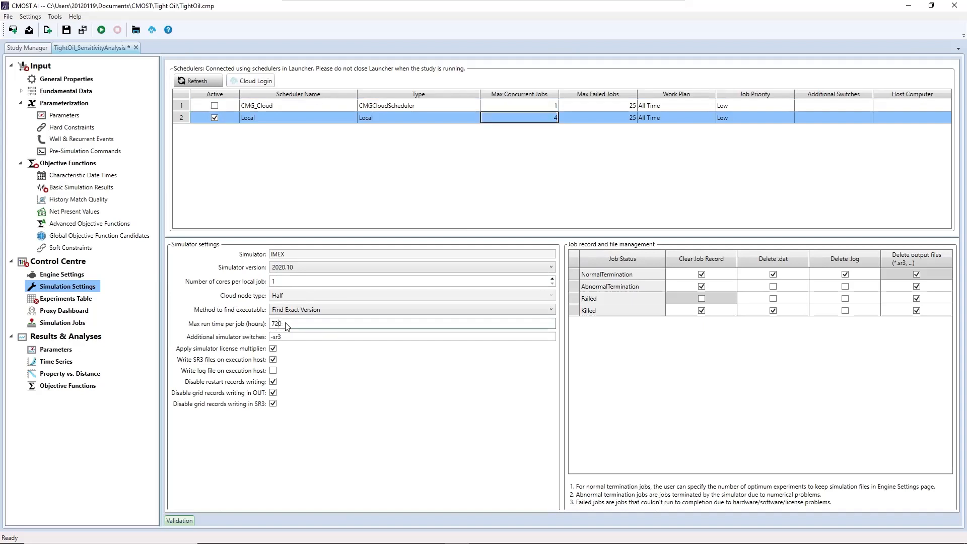
key("BackSpace")
key("BackSpace")
key("BackSpace")
type("0")
left_click(275, 282)
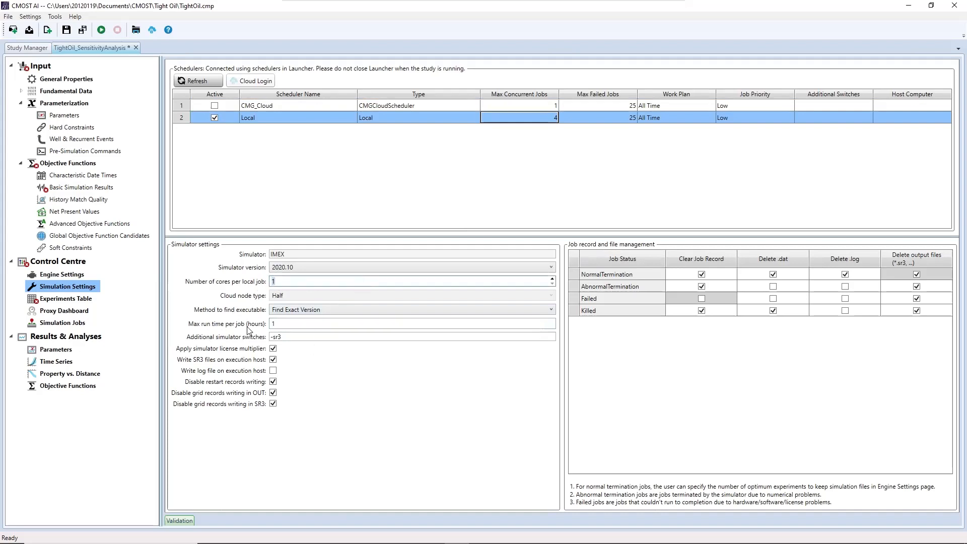
left_click(294, 324)
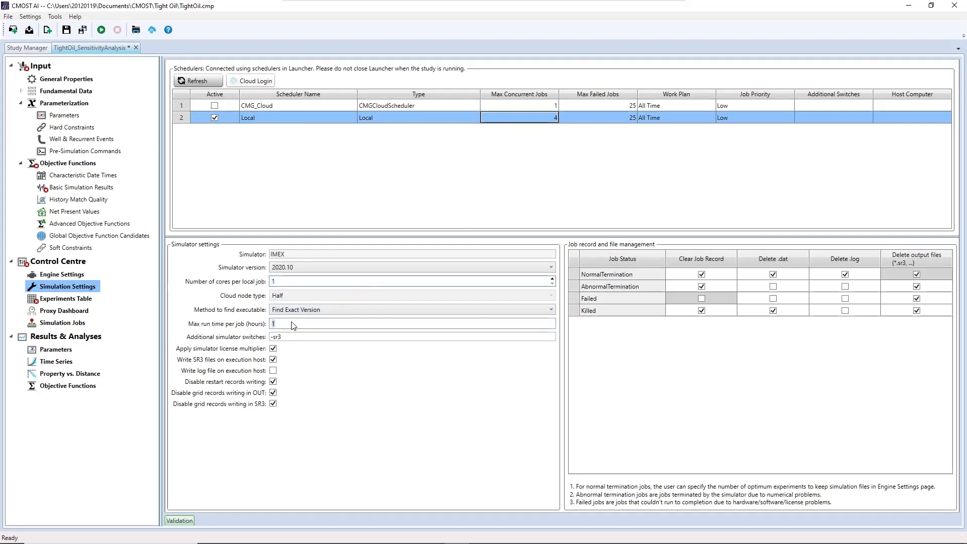
left_click(360, 199)
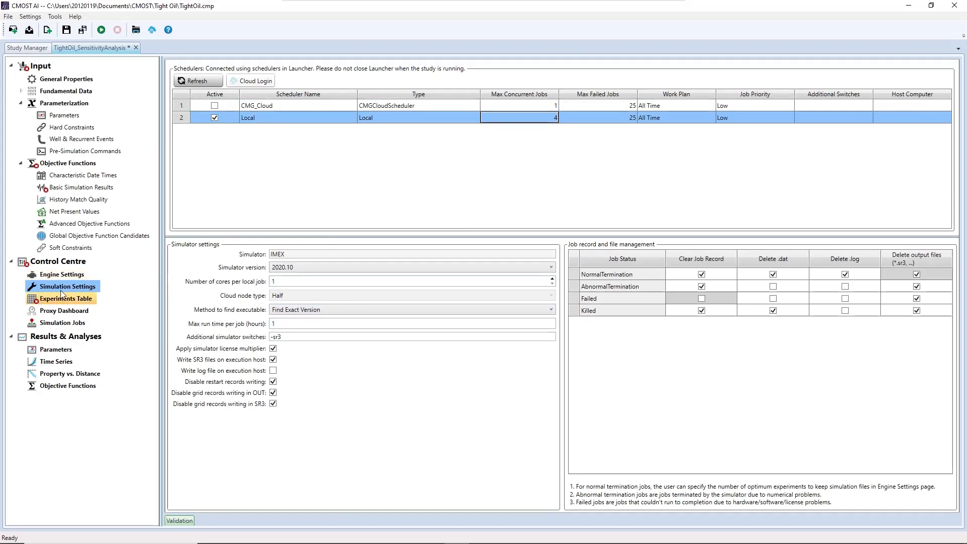
Widen the Result Status column in the experiments table and resolve the reuse-pending experiment, accepting 0.25 for kvkhratio
left_click(81, 188)
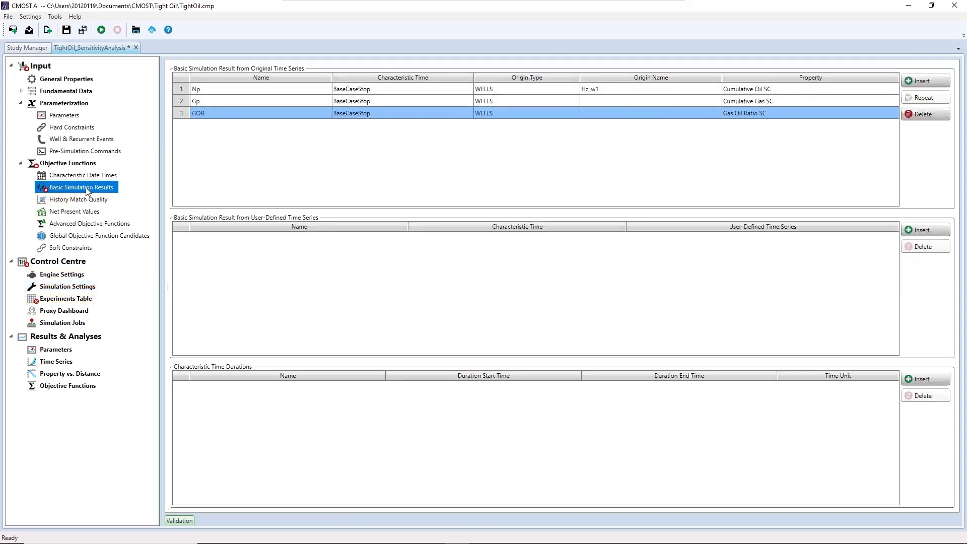
left_click(66, 298)
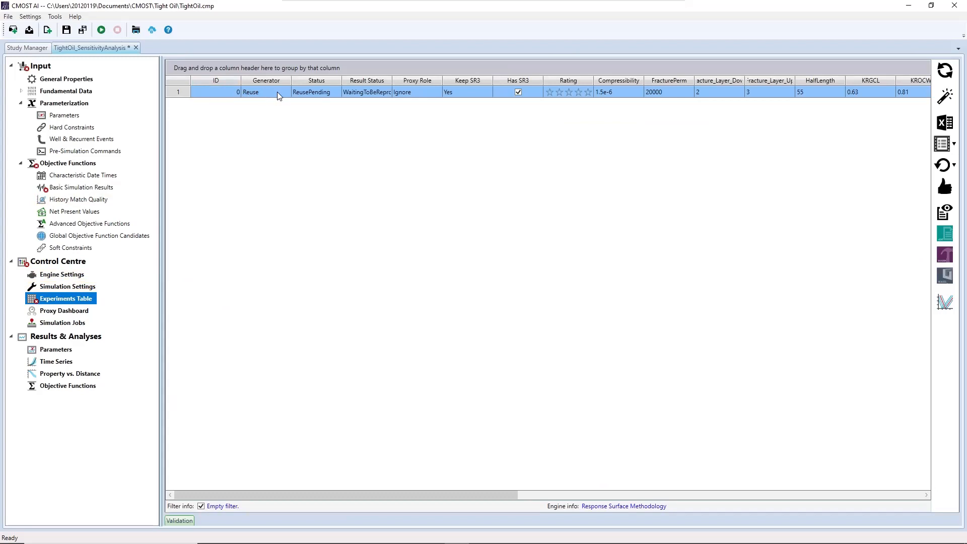
double_click(393, 81)
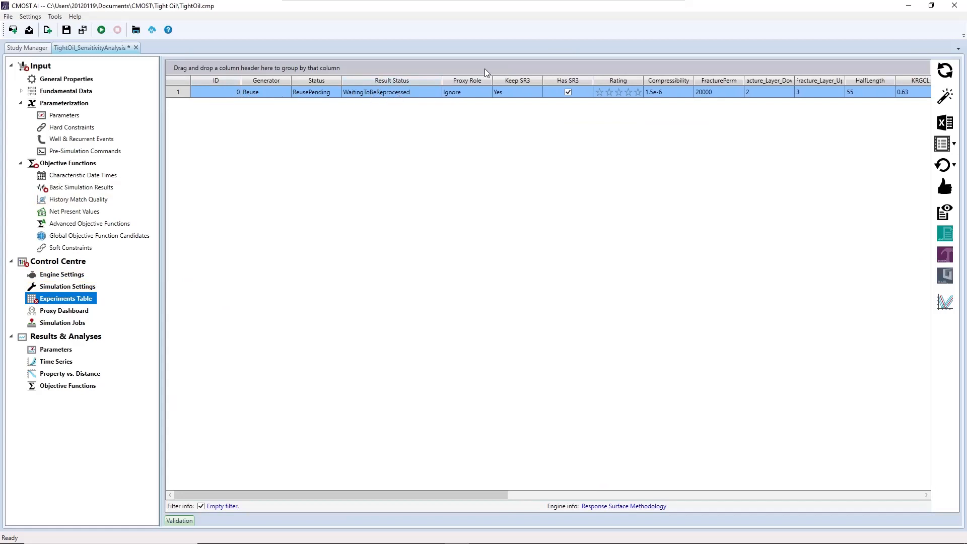
right_click(178, 93)
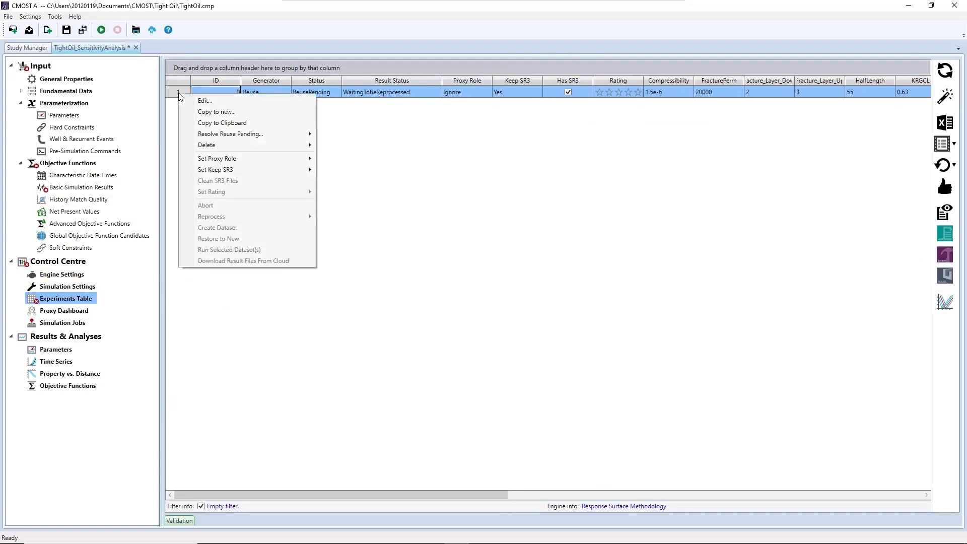
mouse_move(218, 136)
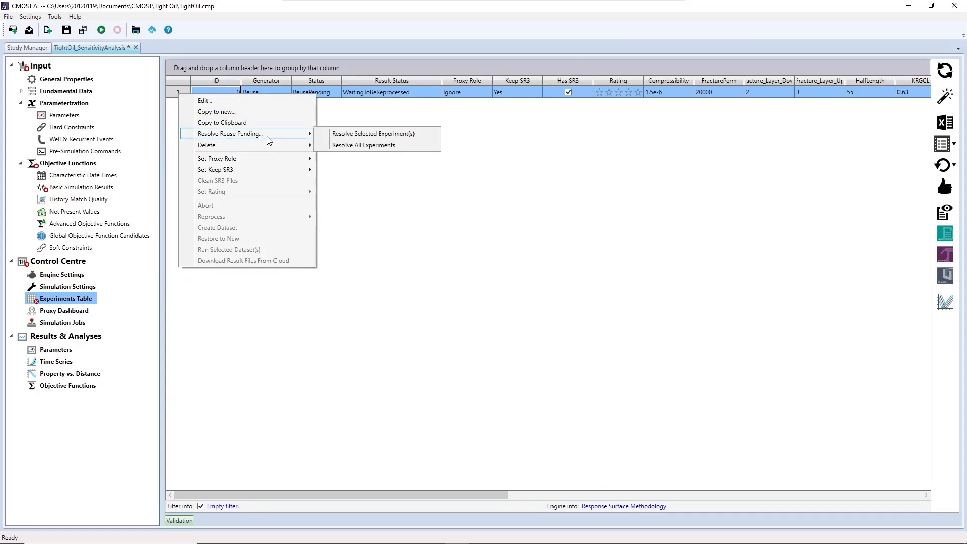
left_click(384, 133)
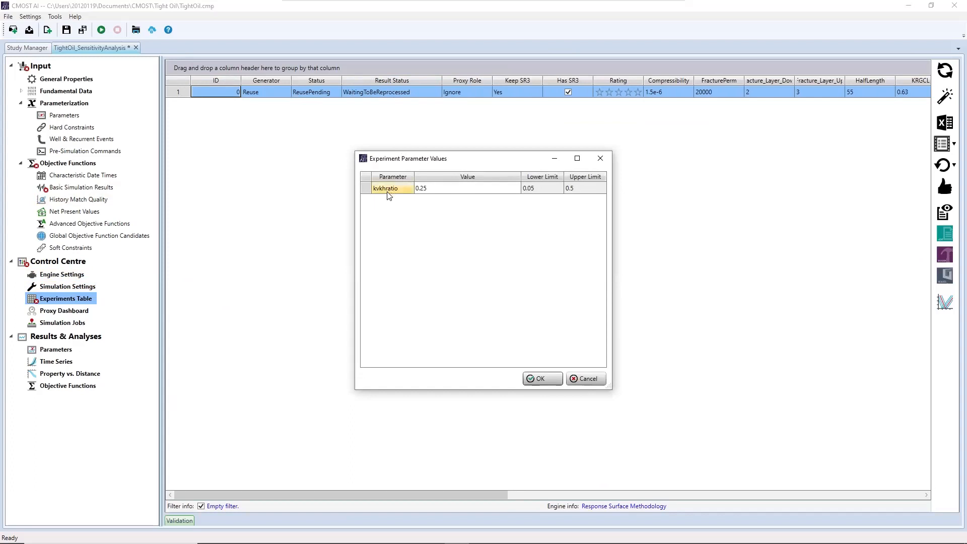
left_click(436, 187)
left_click(545, 381)
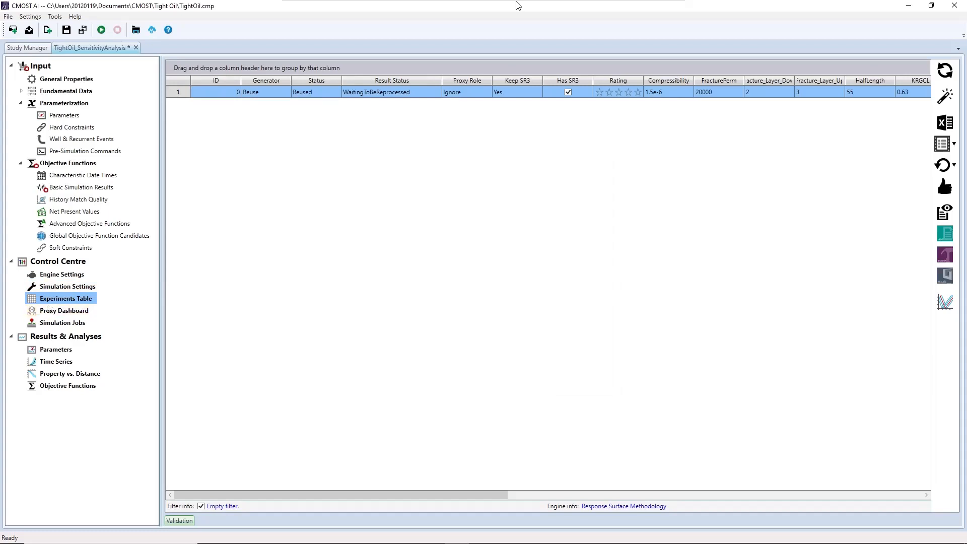
Assign the origin name Hz_w1 to the Gp and GOR basic simulation results
left_click(73, 189)
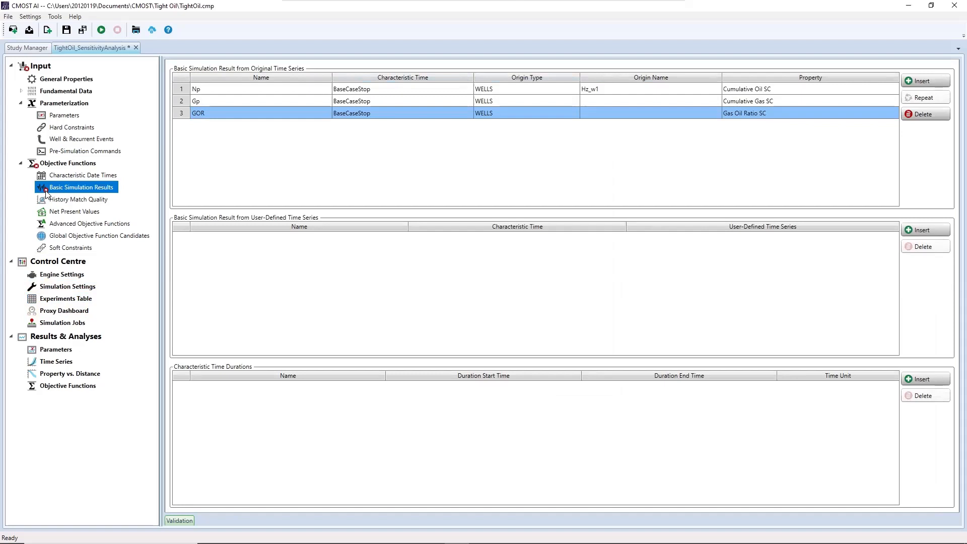
left_click(673, 101)
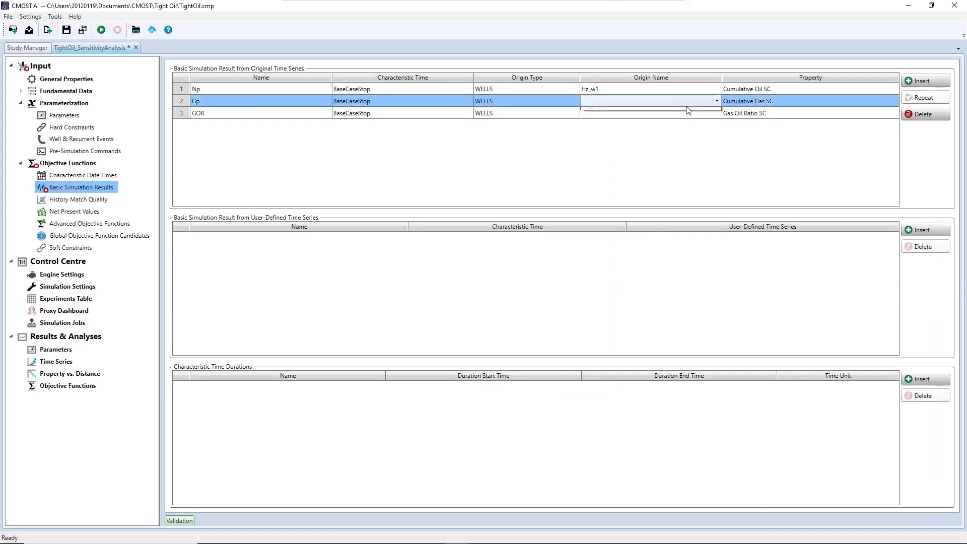
left_click(625, 113)
left_click(626, 113)
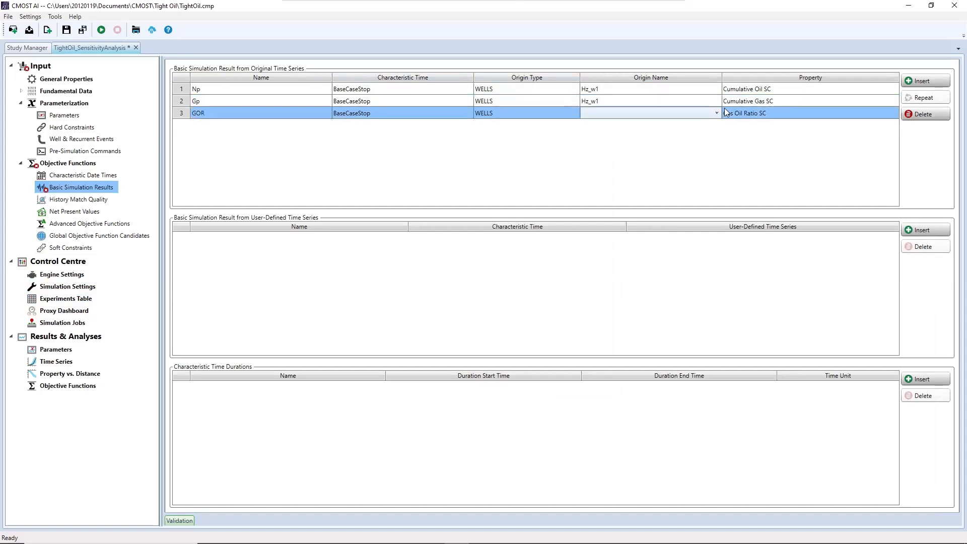
left_click(712, 114)
left_click(638, 125)
Start the CMOST AI engine from the Control Centre, accepting the scheduler configuration with Local active
left_click(58, 261)
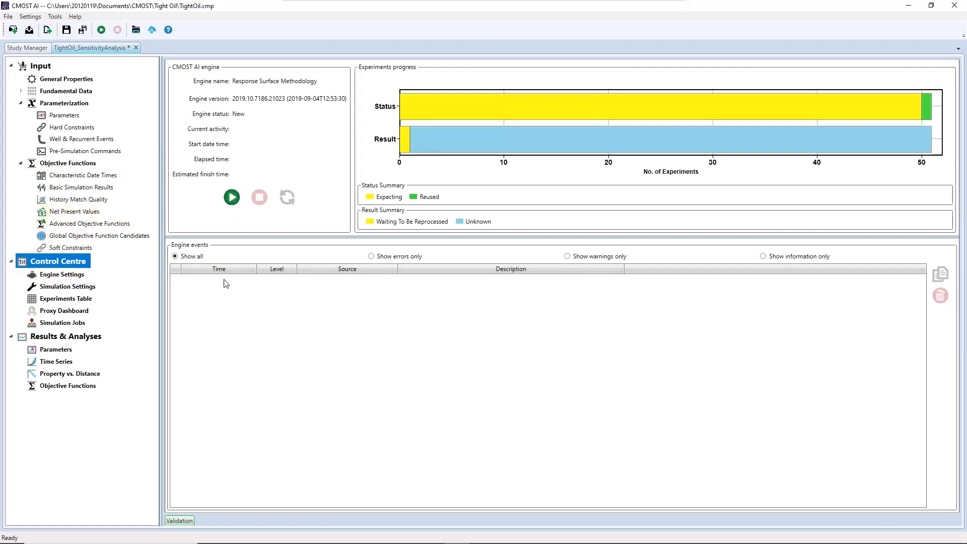
left_click(232, 196)
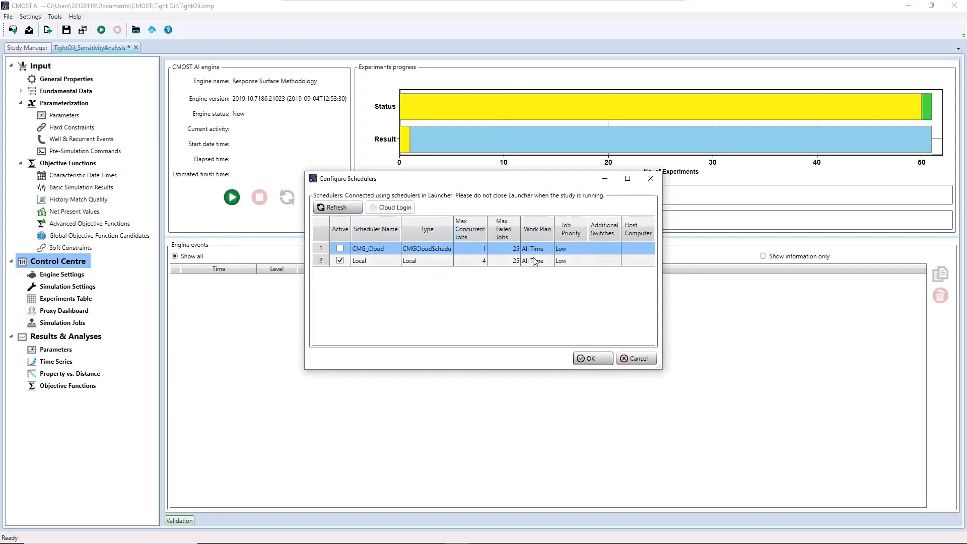
left_click(584, 358)
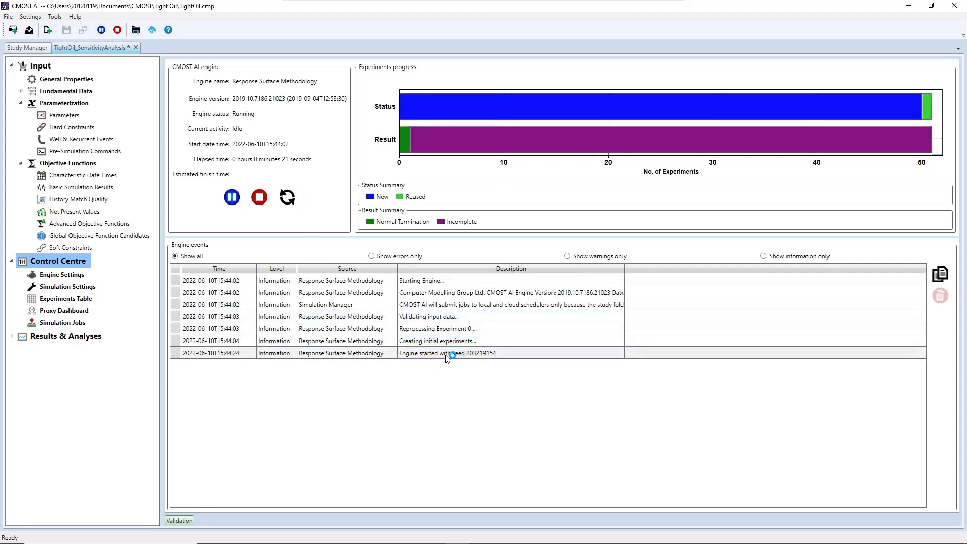
left_click(451, 102)
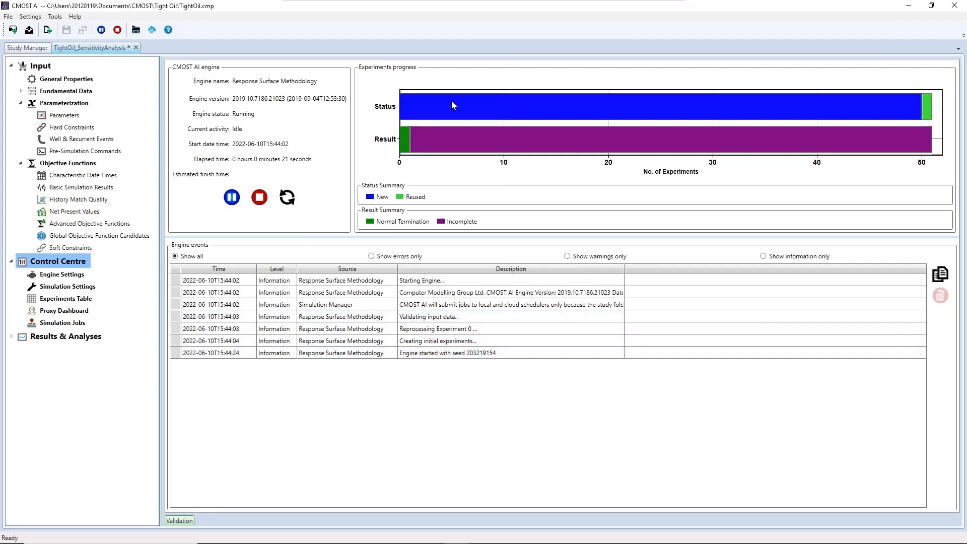